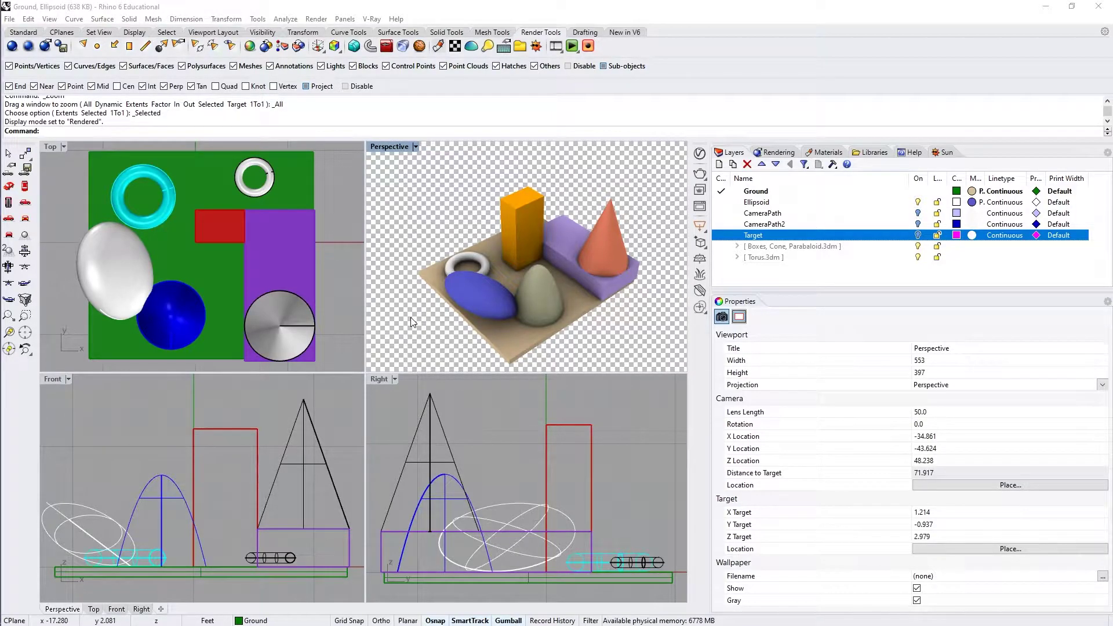
Turn on the CameraPath and CameraPath2 layers and recenter the Top view.
{"action": "left_click", "coordinate": [918, 213]}
{"action": "left_click", "coordinate": [918, 223]}
{"action": "left_click", "coordinate": [917, 235]}
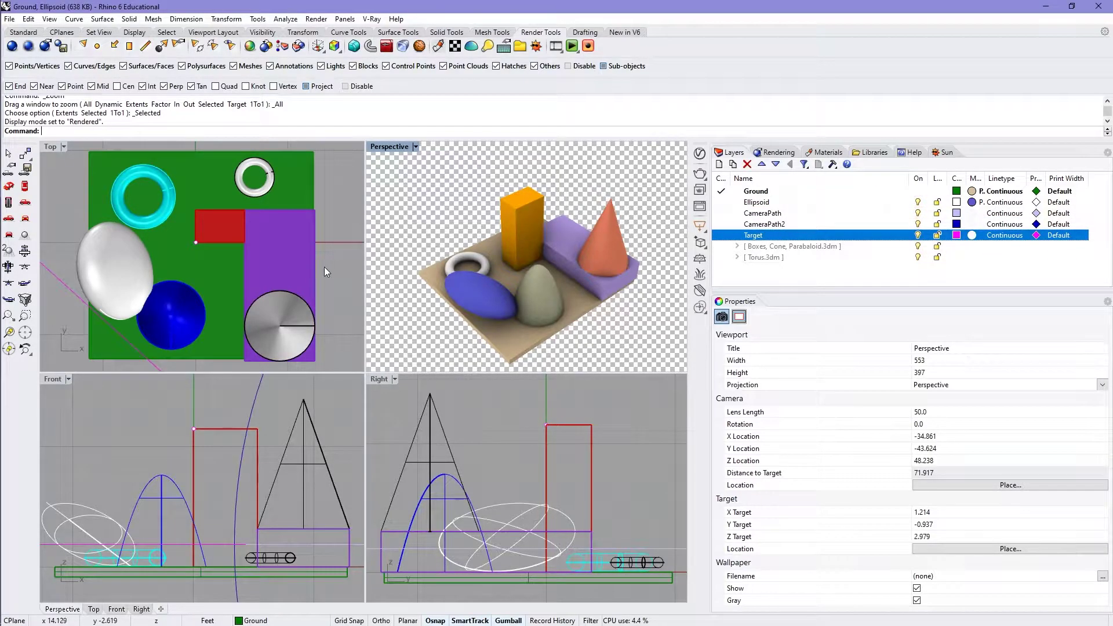
{"action": "scroll", "coordinate": [220, 287], "scroll_direction": "down", "scroll_amount": 5}
{"action": "right_click_drag", "start_coordinate": [271, 245], "coordinate": [250, 254]}
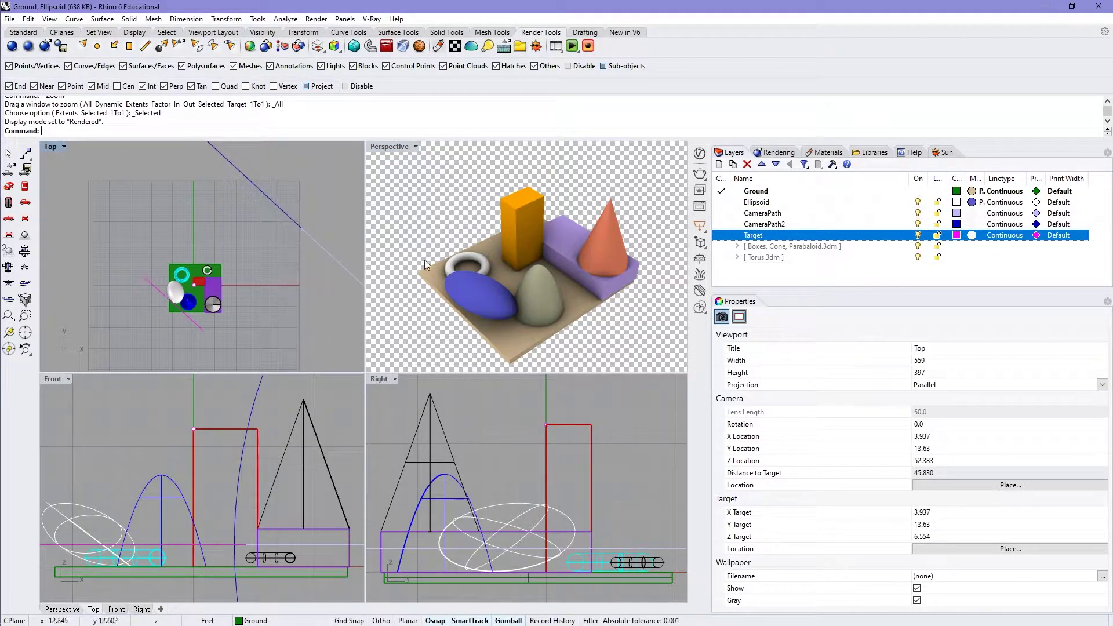
Switch Perspective to Shaded display and pull back to reveal the circular camera path.
{"action": "left_click", "coordinate": [415, 147]}
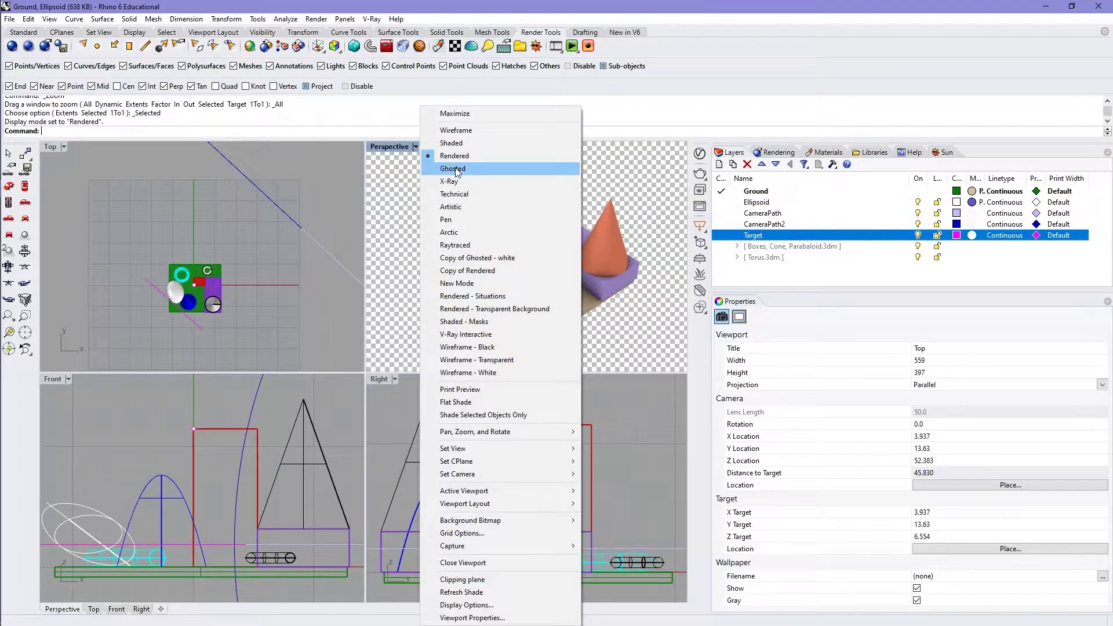
{"action": "left_click", "coordinate": [457, 145]}
{"action": "scroll", "coordinate": [471, 274], "scroll_direction": "down", "scroll_amount": 10}
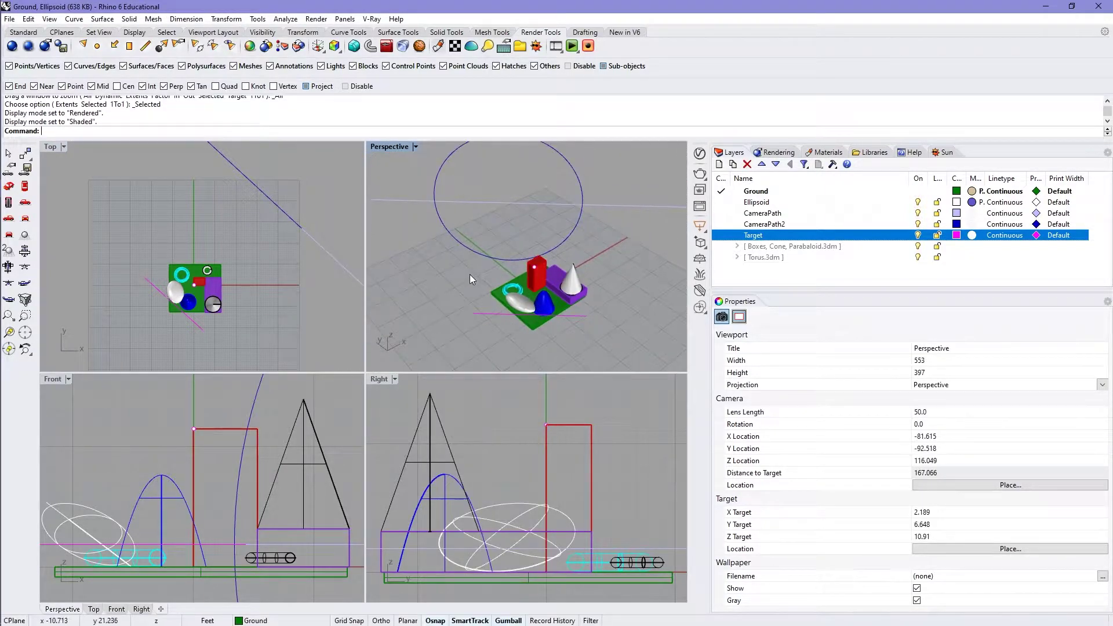
{"action": "right_click_drag", "start_coordinate": [512, 264], "coordinate": [493, 235]}
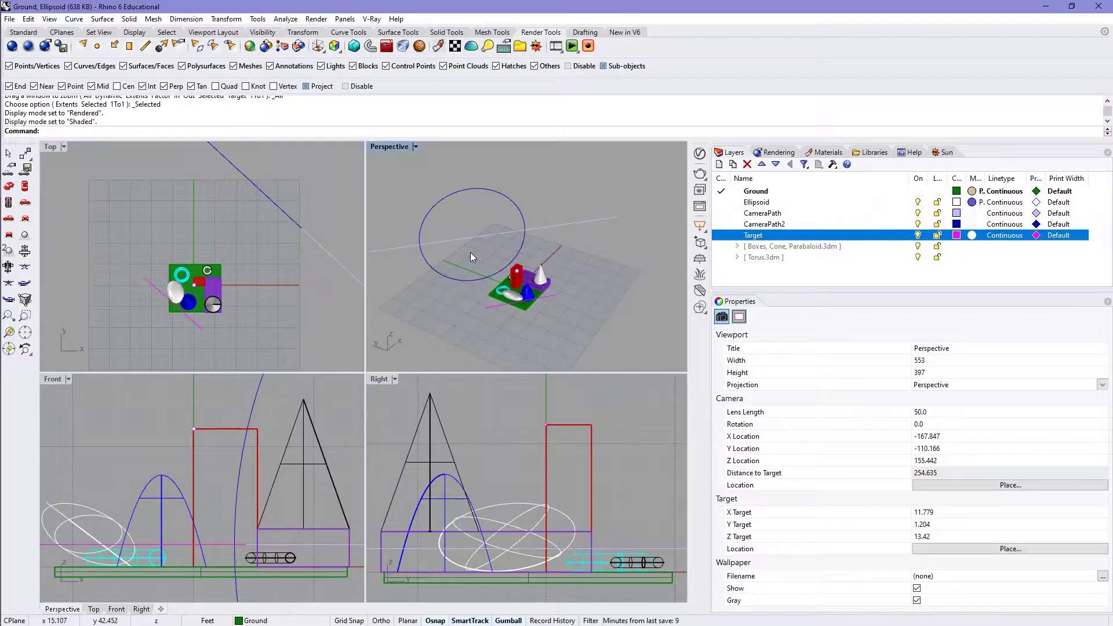
Start Set Path Animation using the circle as camera path and the magenta line as target.
{"action": "left_click", "coordinate": [559, 50]}
{"action": "left_click", "coordinate": [590, 68]}
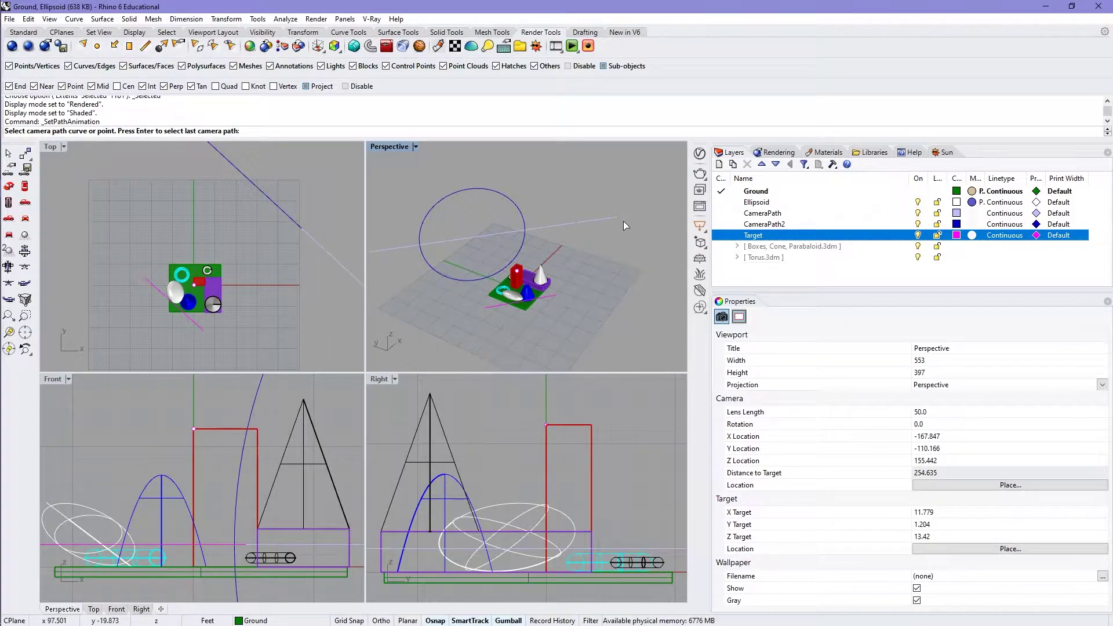
{"action": "right_click_drag", "start_coordinate": [622, 227], "coordinate": [633, 231]}
{"action": "left_click", "coordinate": [638, 231]}
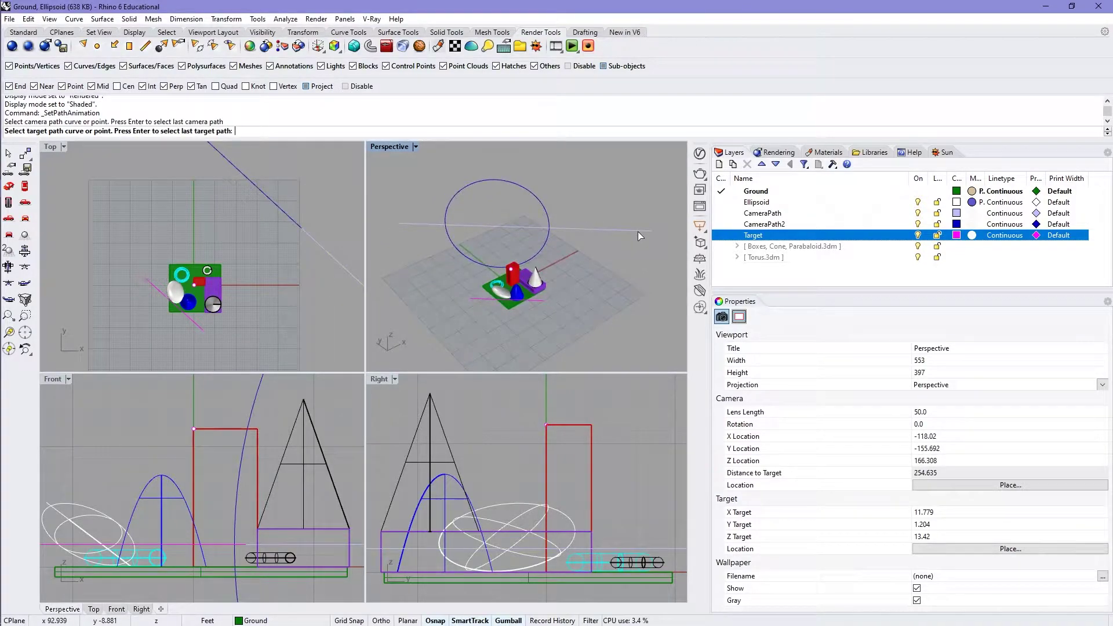
{"action": "left_click", "coordinate": [540, 301]}
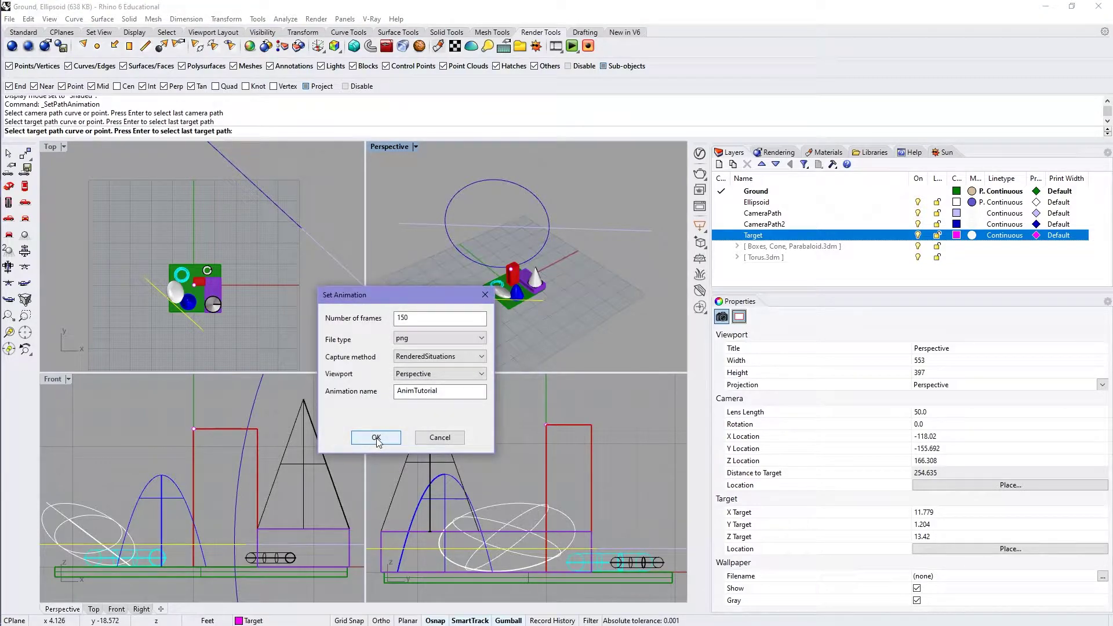
Keep RenderedSituations capture and png frames, name the animation AnimTutorial2, and confirm.
{"action": "left_click", "coordinate": [471, 357]}
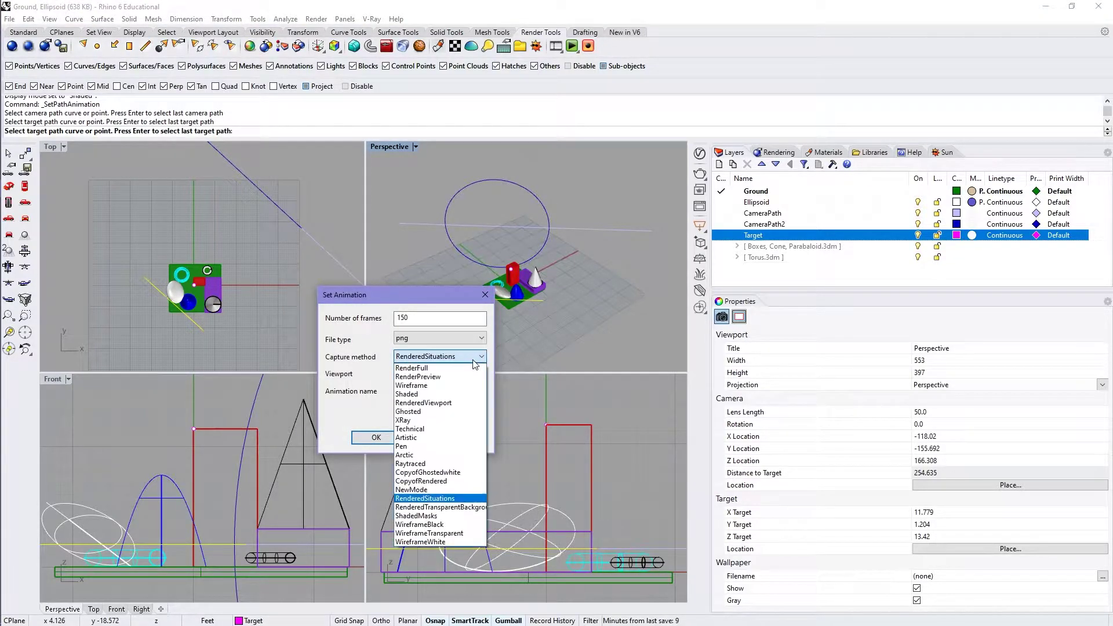
{"action": "left_click", "coordinate": [434, 500]}
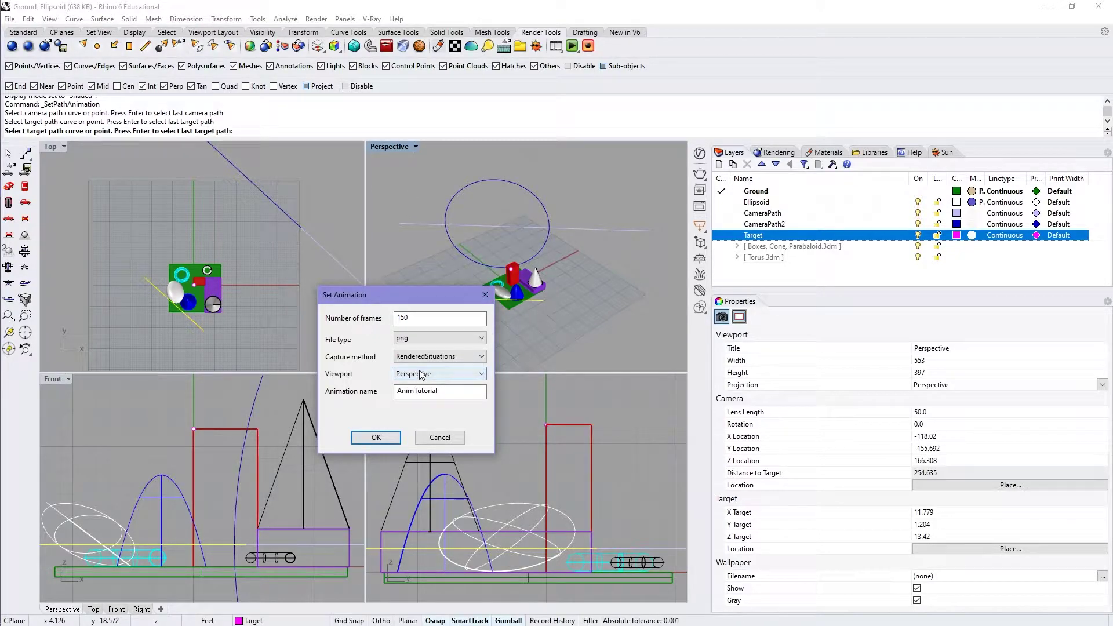
{"action": "left_click", "coordinate": [426, 338]}
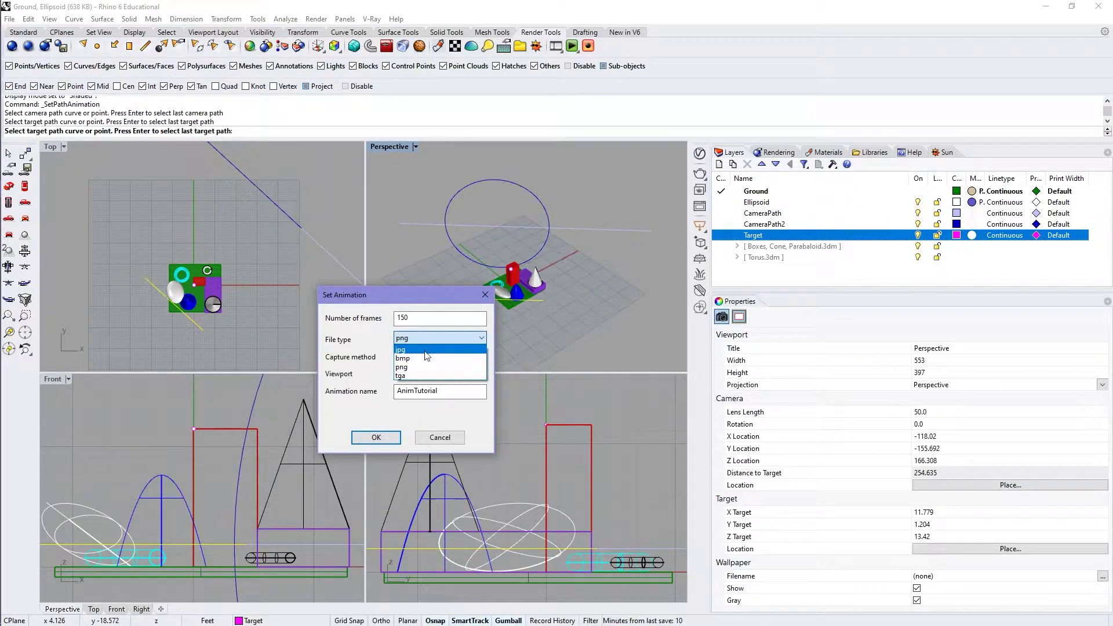
{"action": "left_click", "coordinate": [417, 367]}
{"action": "double_click", "coordinate": [421, 391]}
{"action": "left_click", "coordinate": [452, 392]}
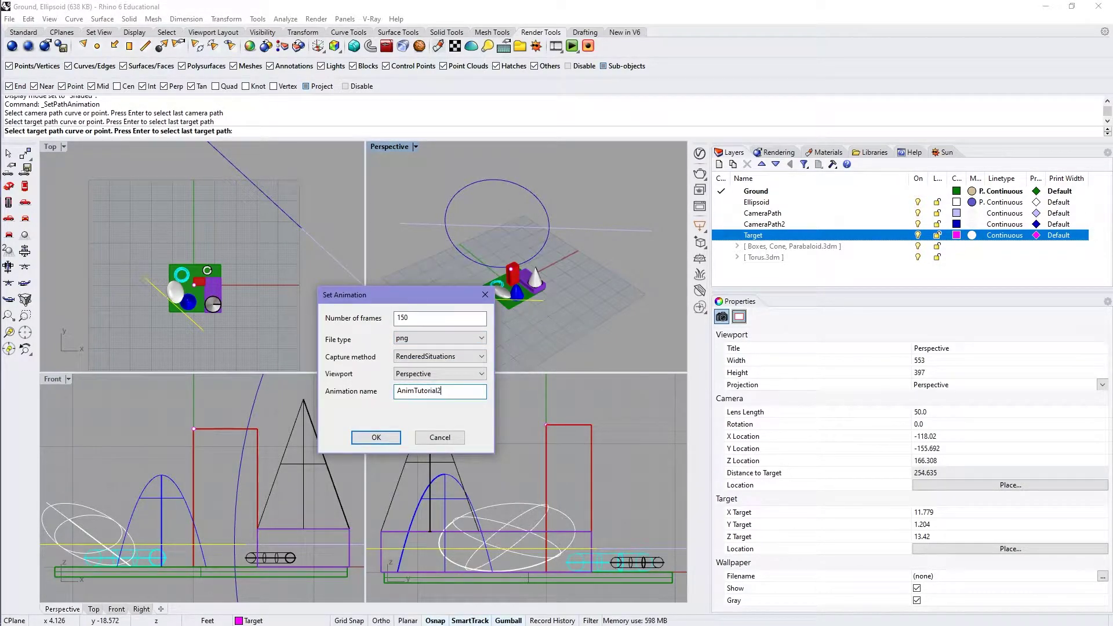
{"action": "left_click", "coordinate": [384, 439]}
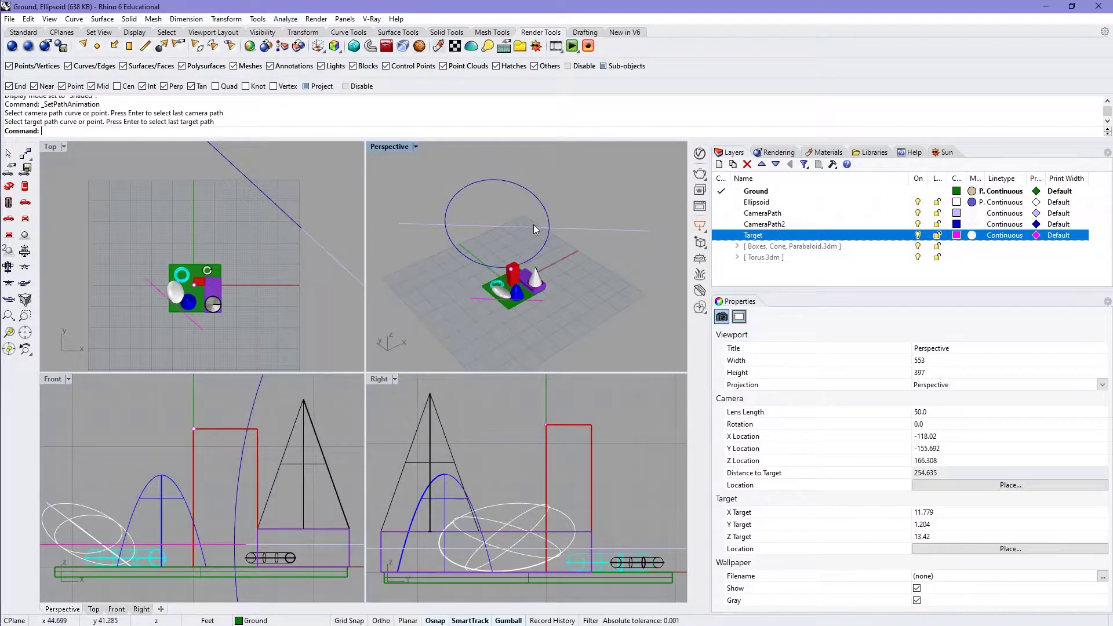
Make the camera object visible with Camera's Toggle option and frame it in the Top view.
{"action": "type", "text": "Camera"}
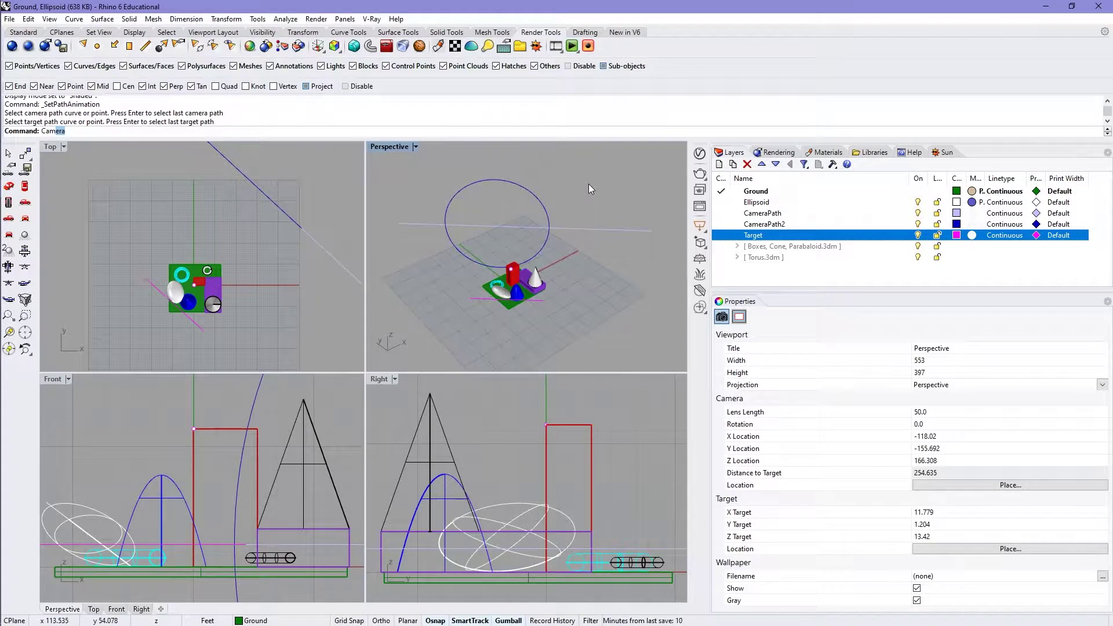
{"action": "key", "text": "Return"}
{"action": "left_click", "coordinate": [176, 131]}
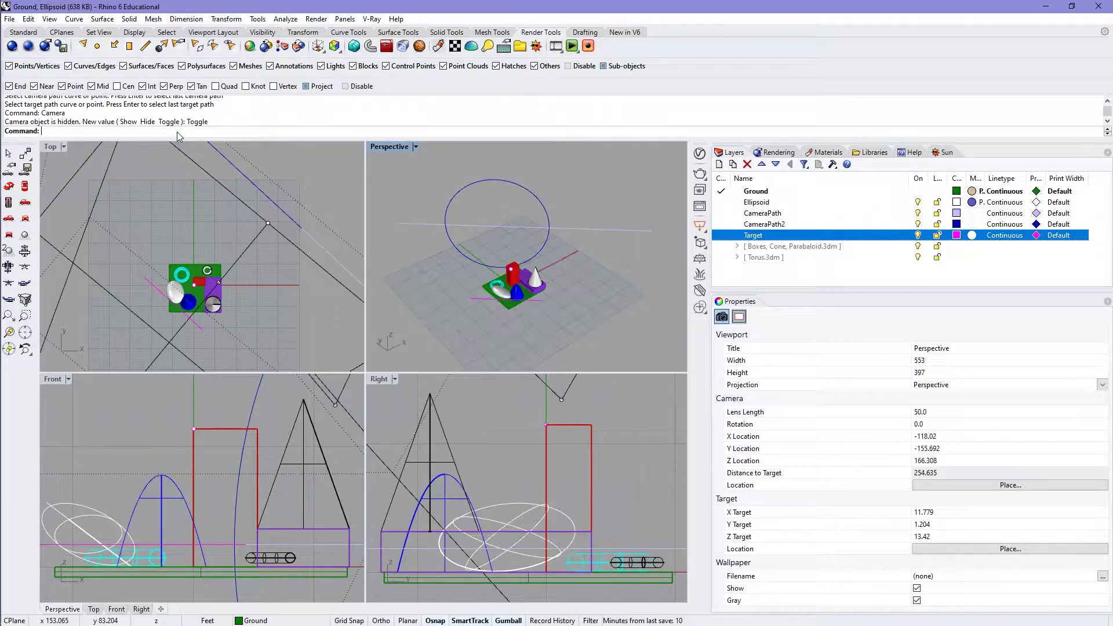
{"action": "left_click", "coordinate": [226, 275]}
{"action": "scroll", "coordinate": [224, 276], "scroll_direction": "down", "scroll_amount": 6}
{"action": "scroll", "coordinate": [301, 182], "scroll_direction": "up", "scroll_amount": 3}
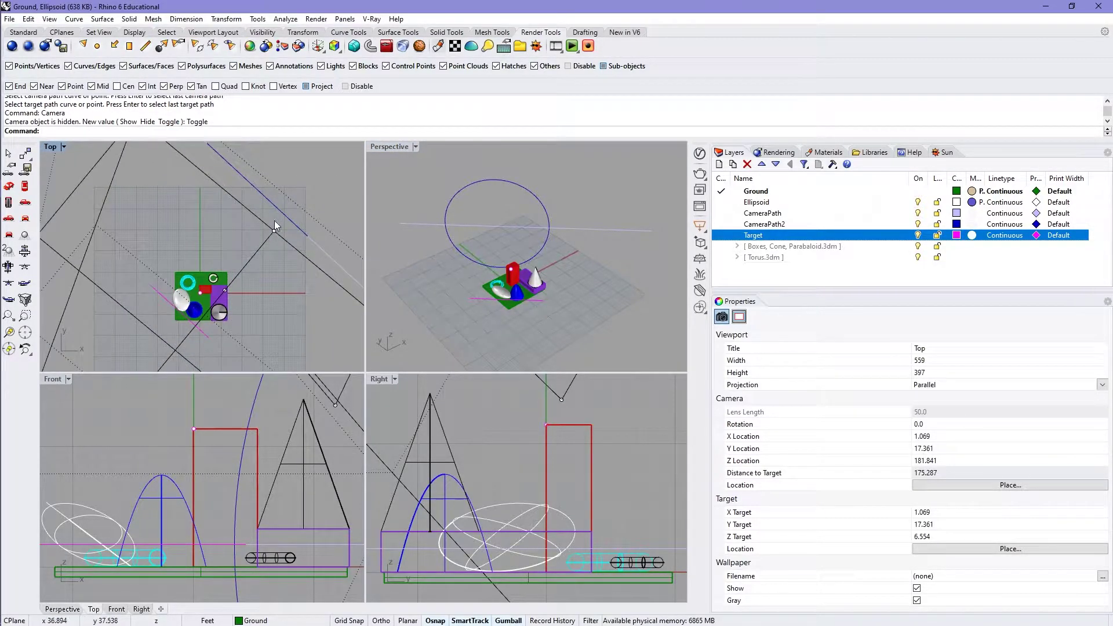
{"action": "right_click_drag", "start_coordinate": [276, 218], "coordinate": [157, 283]}
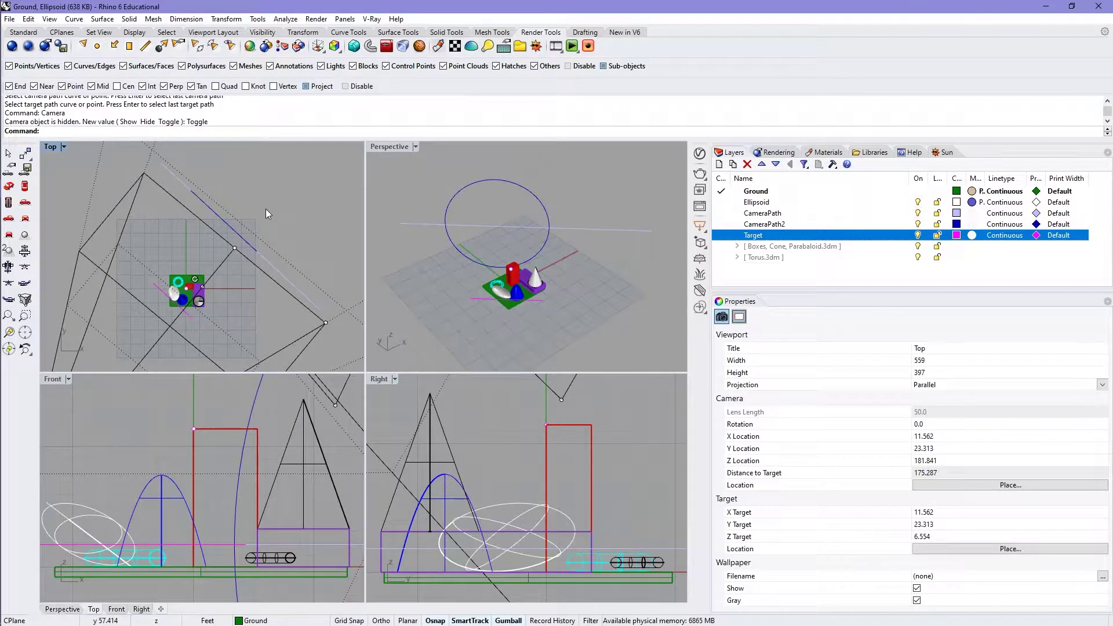
{"action": "right_click_drag", "start_coordinate": [264, 214], "coordinate": [257, 208]}
Preview the flythrough twice in Perspective and select the magenta Target curve.
{"action": "left_click", "coordinate": [565, 255]}
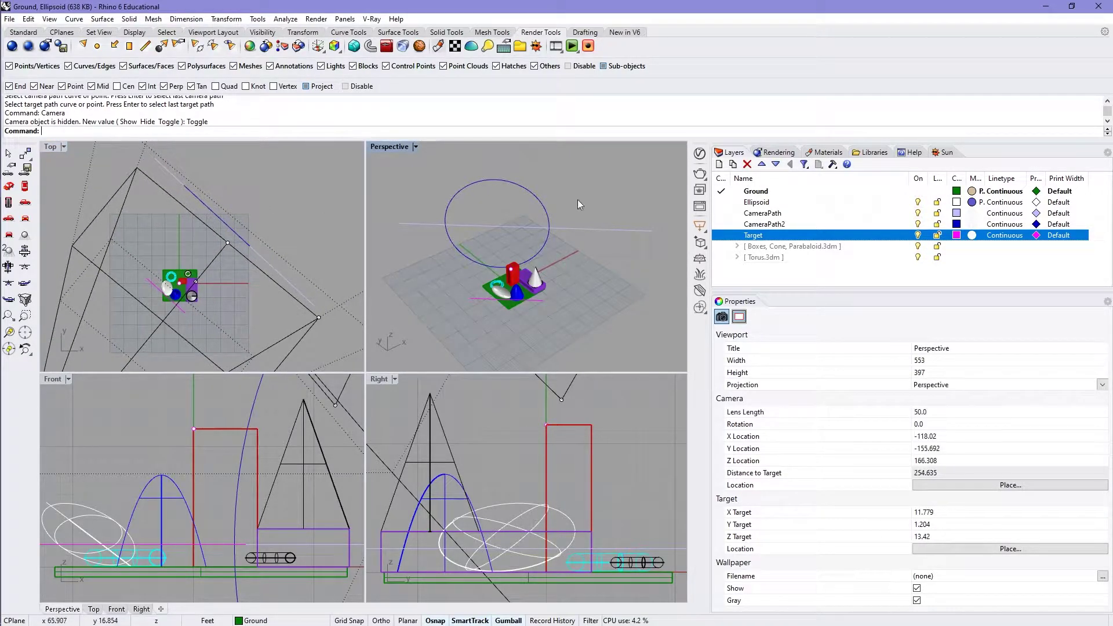
{"action": "left_click", "coordinate": [572, 46]}
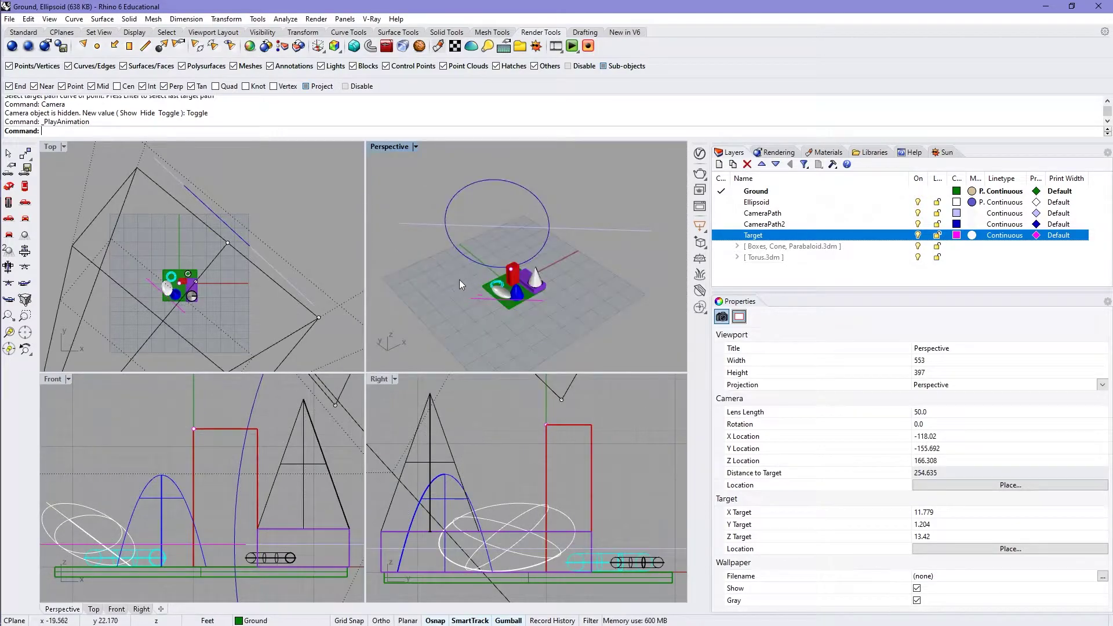
{"action": "left_click", "coordinate": [572, 46]}
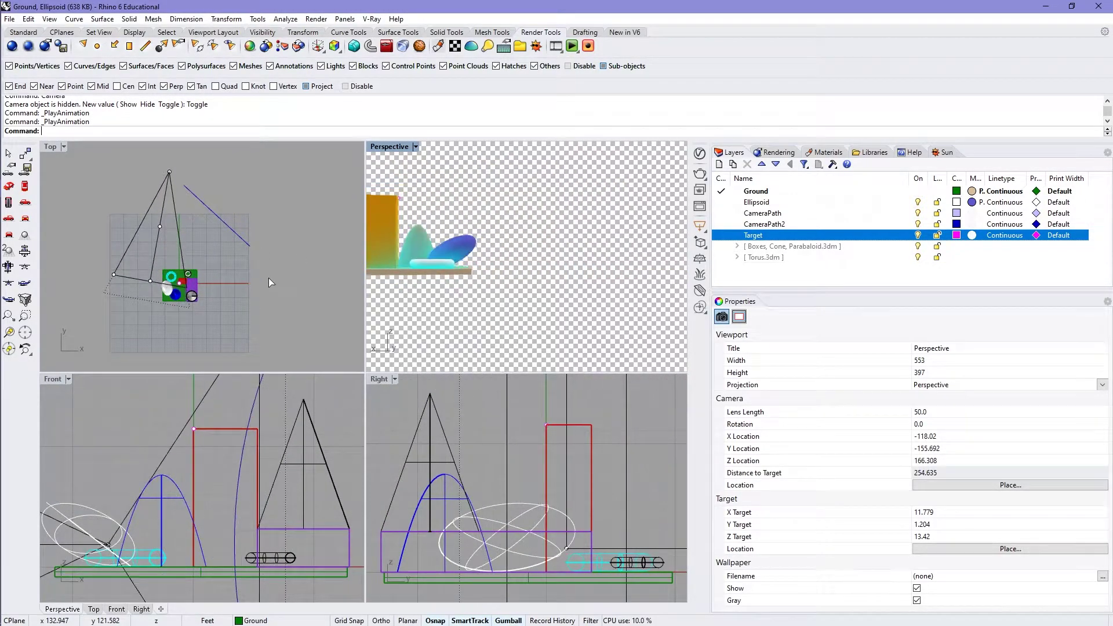
{"action": "left_click", "coordinate": [180, 307]}
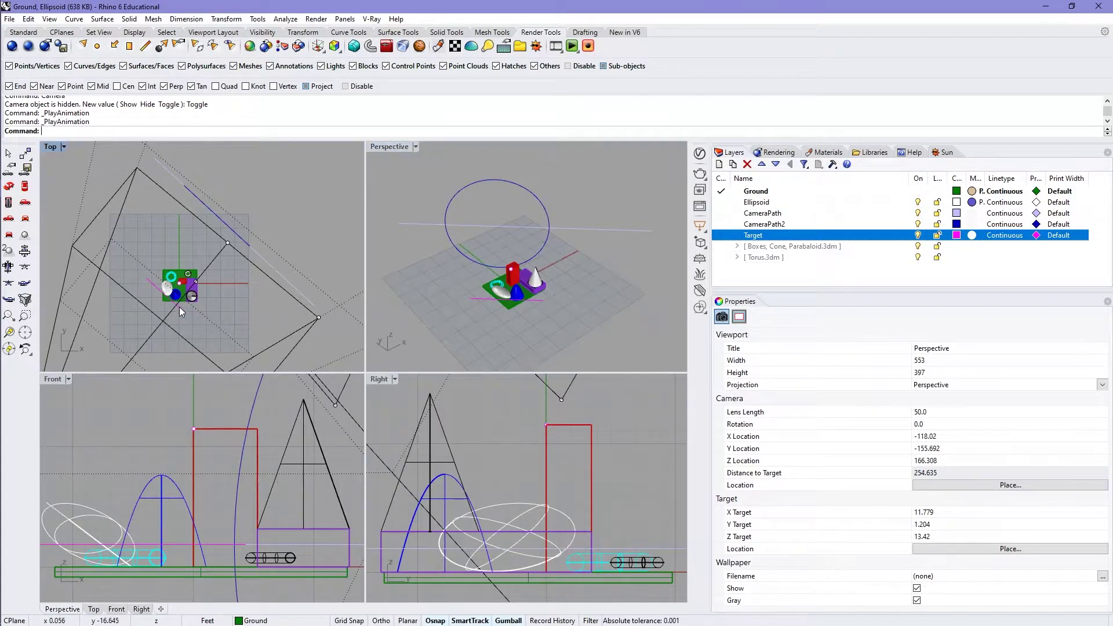
Move a path control point, raise a curve point along Z, and preview the animation.
{"action": "scroll", "coordinate": [179, 308], "scroll_direction": "up", "scroll_amount": 5}
{"action": "left_click", "coordinate": [216, 318]}
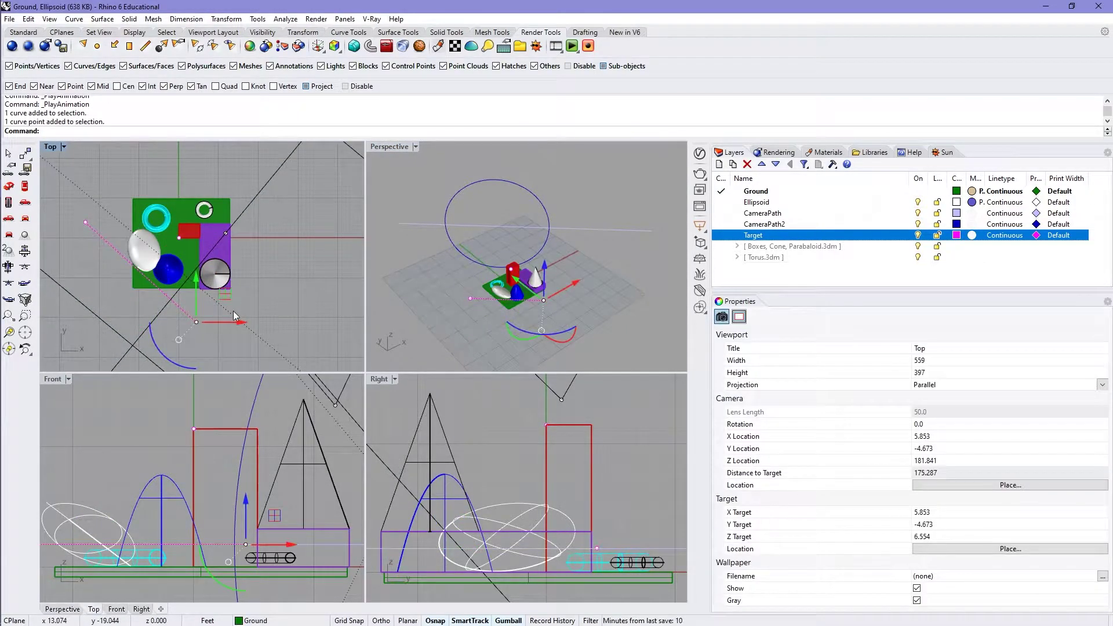
{"action": "left_click_drag", "start_coordinate": [220, 294], "coordinate": [174, 294]}
{"action": "left_click_drag", "start_coordinate": [74, 203], "coordinate": [98, 264]}
{"action": "scroll", "coordinate": [241, 458], "scroll_direction": "down", "scroll_amount": 5}
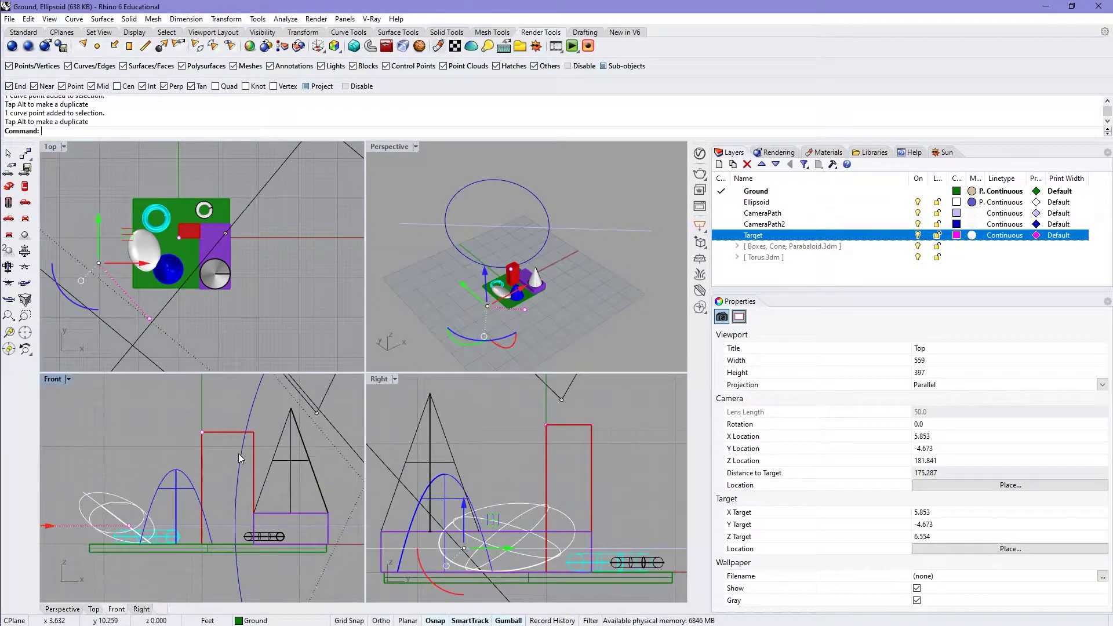
{"action": "scroll", "coordinate": [123, 490], "scroll_direction": "up", "scroll_amount": 5}
{"action": "left_click_drag", "start_coordinate": [104, 455], "coordinate": [115, 392]}
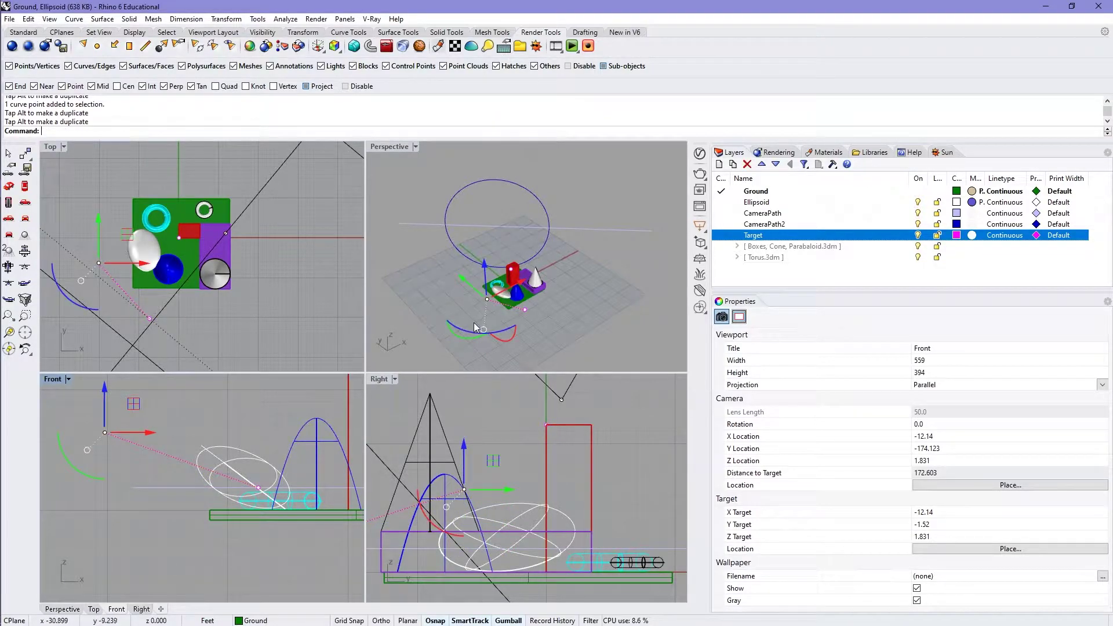
{"action": "left_click", "coordinate": [631, 283]}
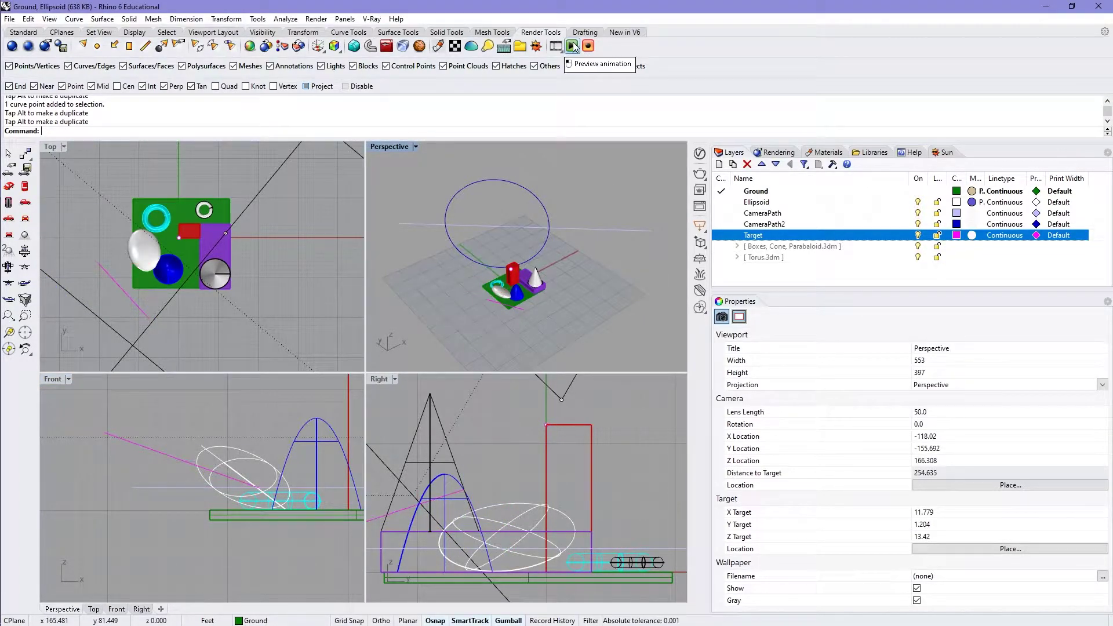
{"action": "left_click", "coordinate": [573, 48]}
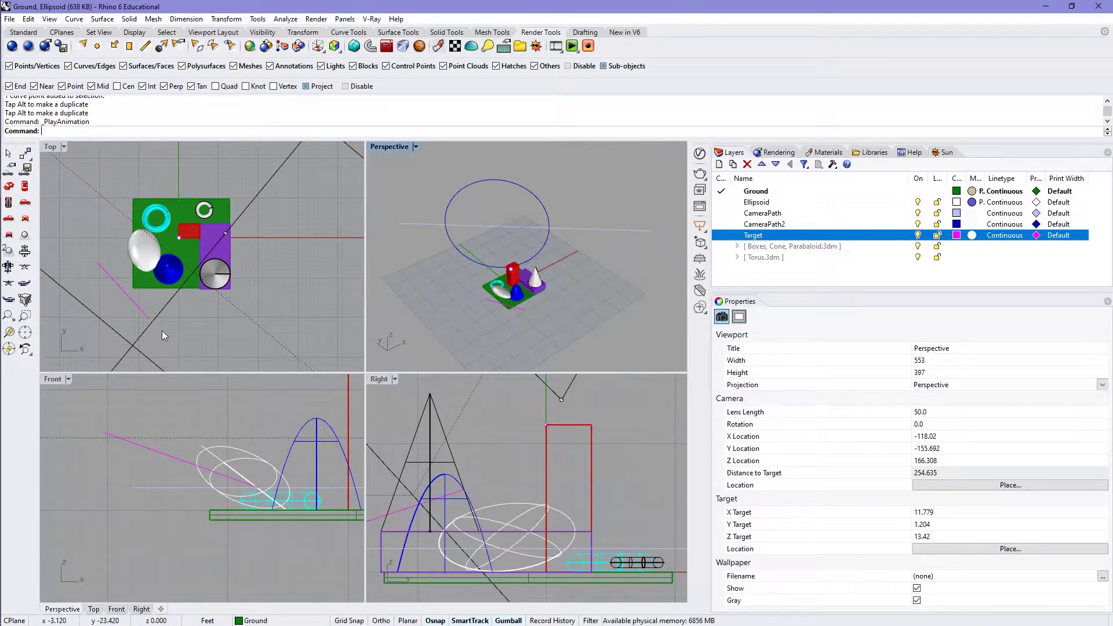
Move a camera curve point to a new spot and replay the animation.
{"action": "scroll", "coordinate": [164, 327], "scroll_direction": "down", "scroll_amount": 1}
{"action": "left_click", "coordinate": [138, 347]}
{"action": "key", "text": "Escape"}
{"action": "left_click_drag", "start_coordinate": [173, 314], "coordinate": [243, 304]}
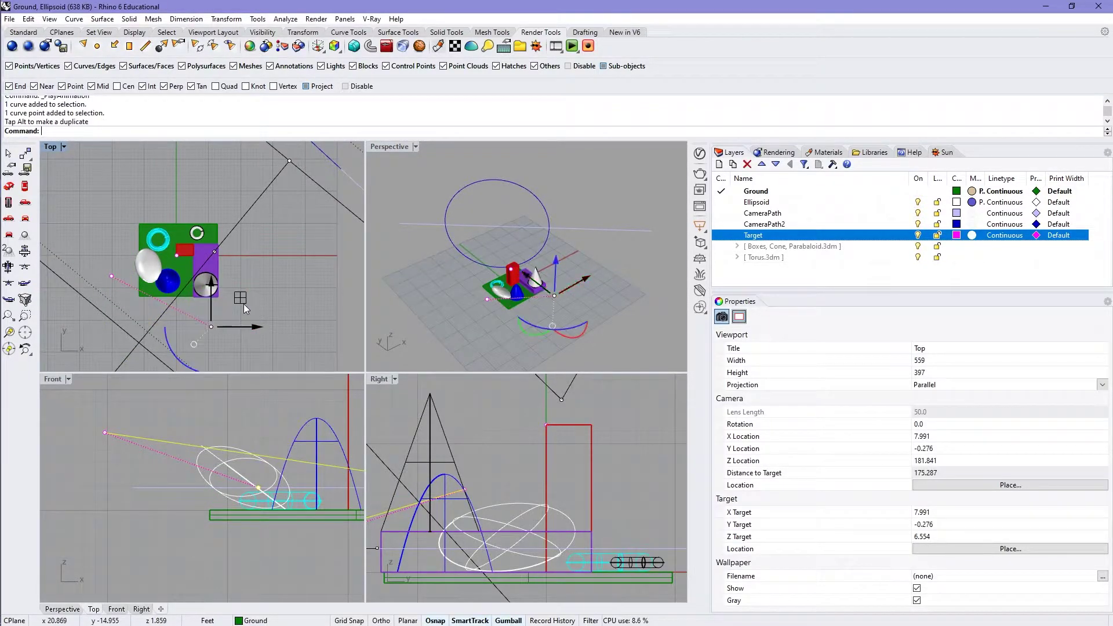
{"action": "left_click", "coordinate": [572, 46]}
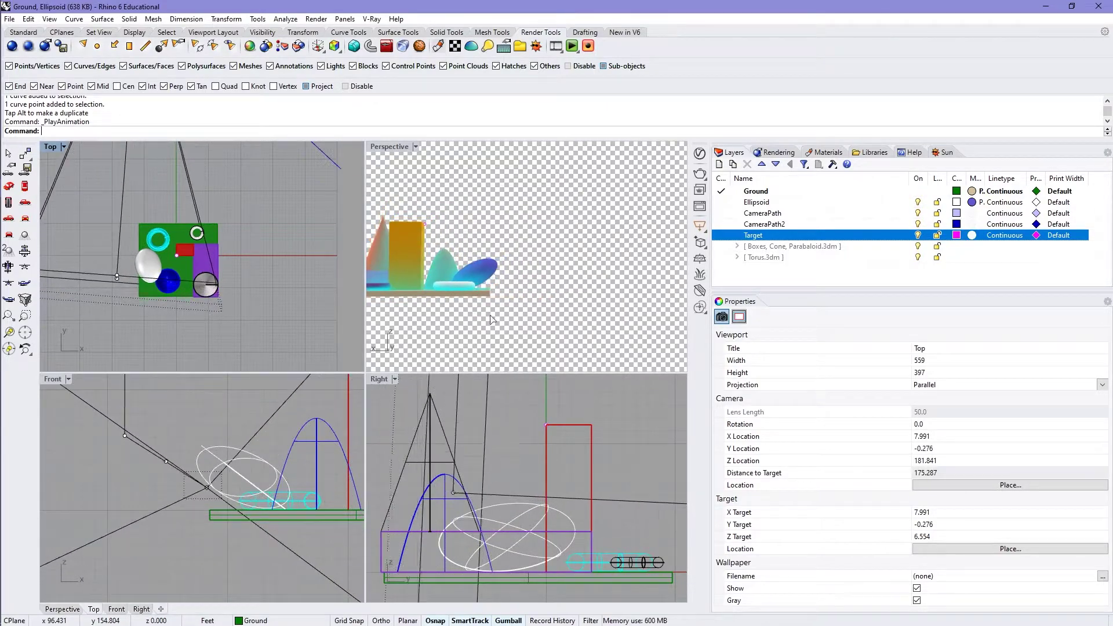
Shift the camera path curve up and right and play back the flythrough.
{"action": "scroll", "coordinate": [217, 302], "scroll_direction": "down", "scroll_amount": 3}
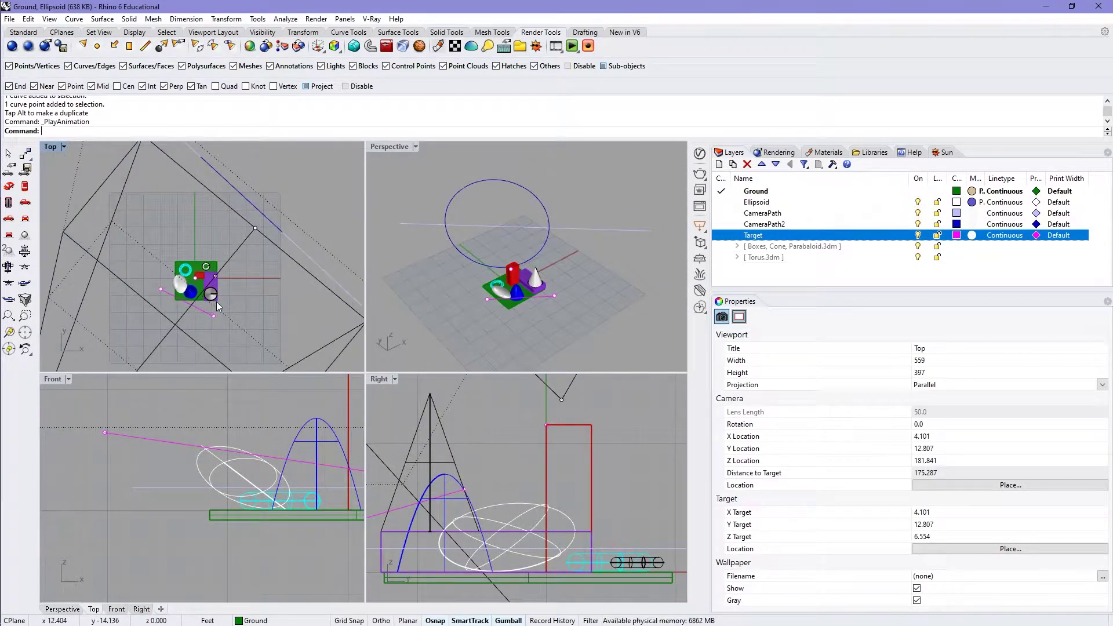
{"action": "left_click", "coordinate": [304, 252]}
{"action": "scroll", "coordinate": [296, 269], "scroll_direction": "down", "scroll_amount": 3}
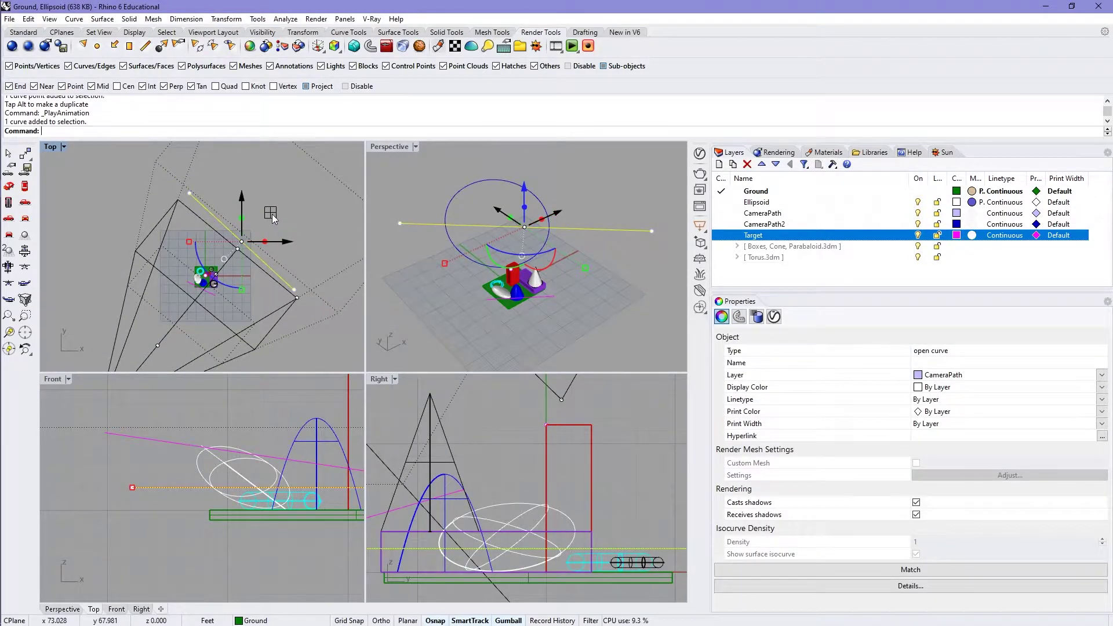
{"action": "left_click_drag", "start_coordinate": [273, 217], "coordinate": [285, 191]}
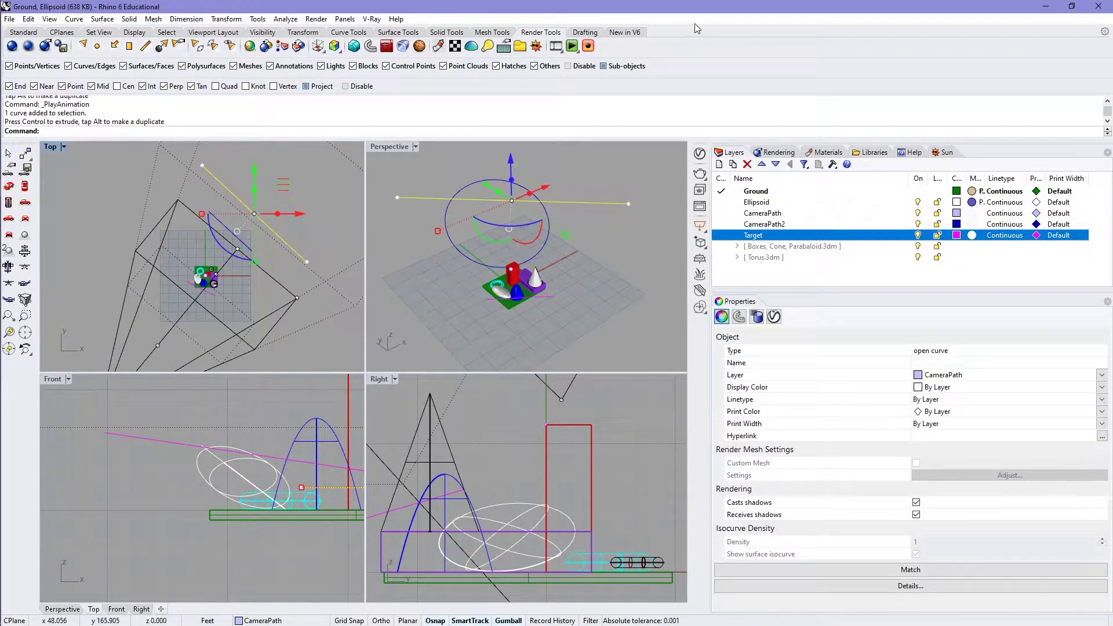
{"action": "left_click", "coordinate": [579, 45]}
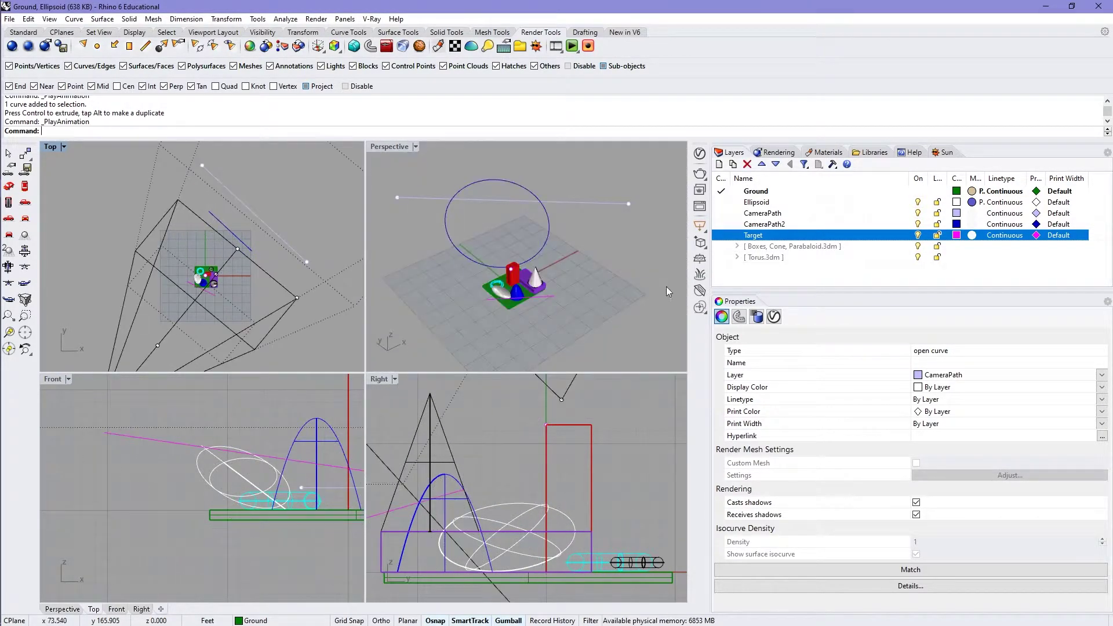
{"action": "left_click", "coordinate": [589, 252]}
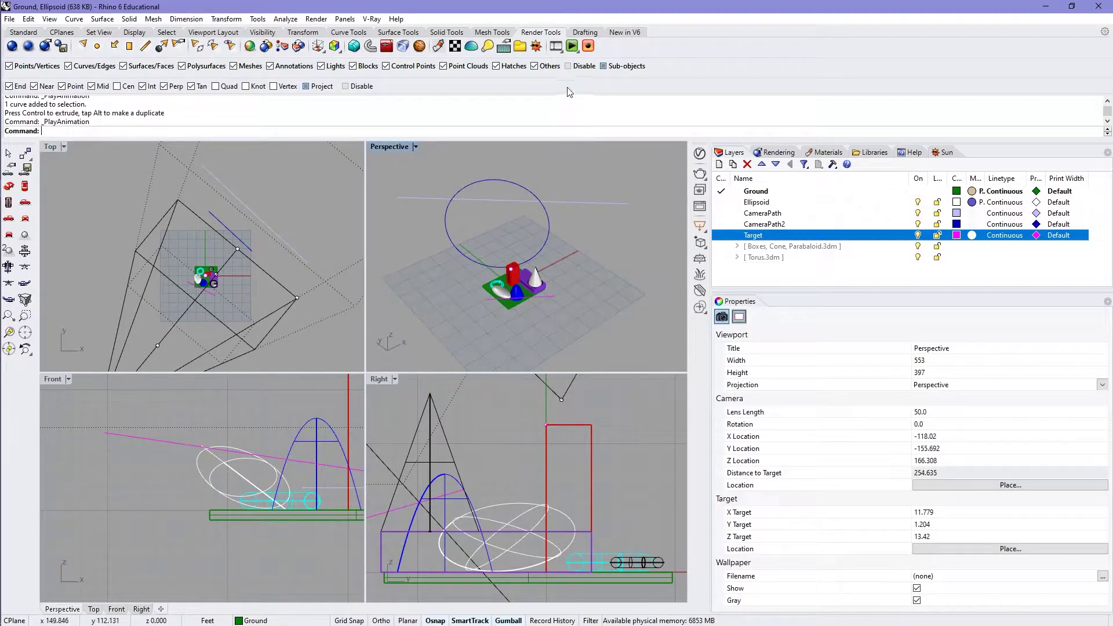
Redefine the path animation with the last camera path, the red box corner target, and RenderedSituations.
{"action": "left_click", "coordinate": [561, 51]}
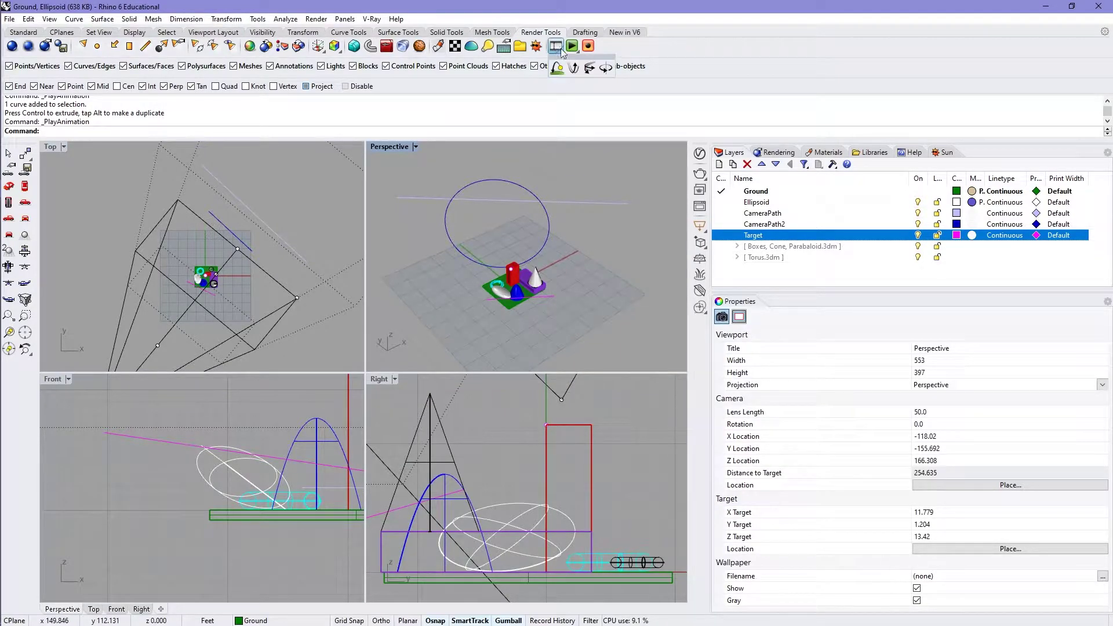
{"action": "left_click", "coordinate": [588, 69]}
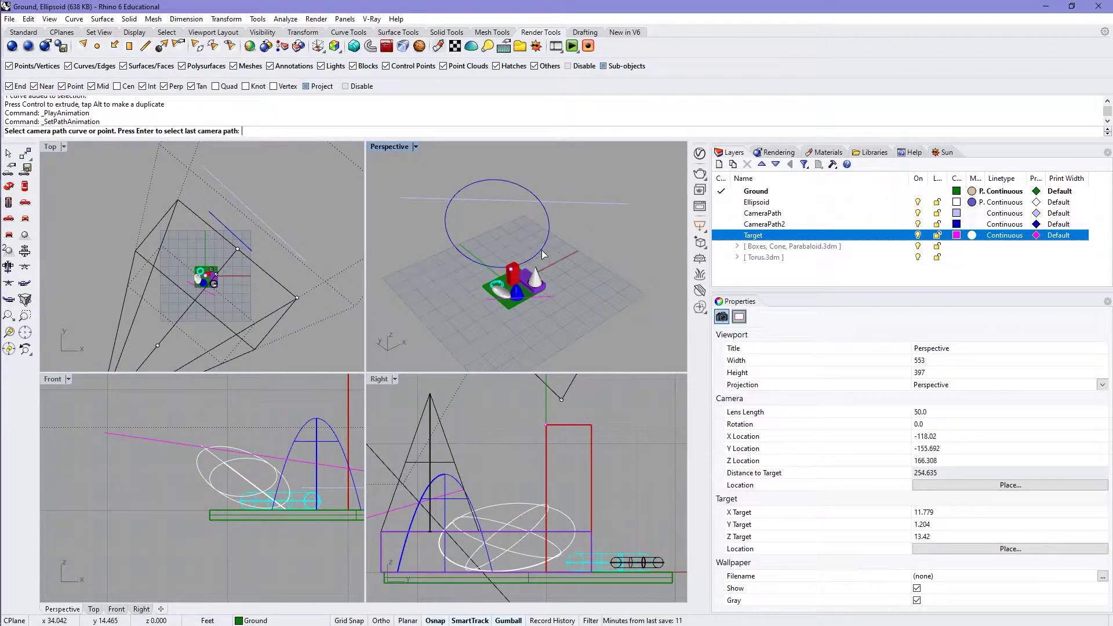
{"action": "key", "text": "Return"}
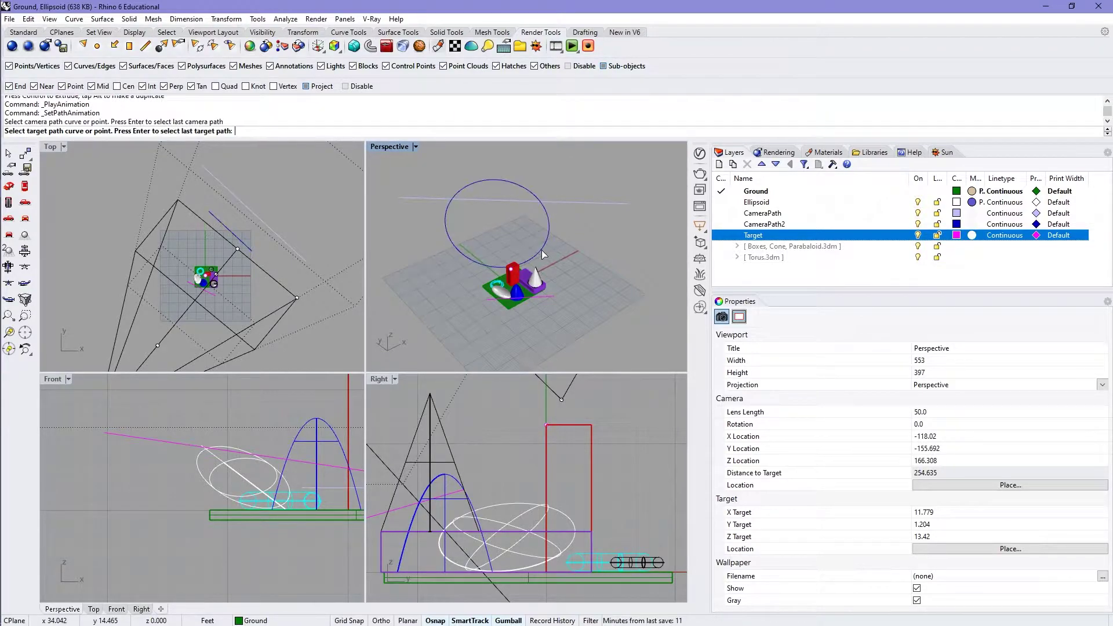
{"action": "left_click", "coordinate": [512, 274]}
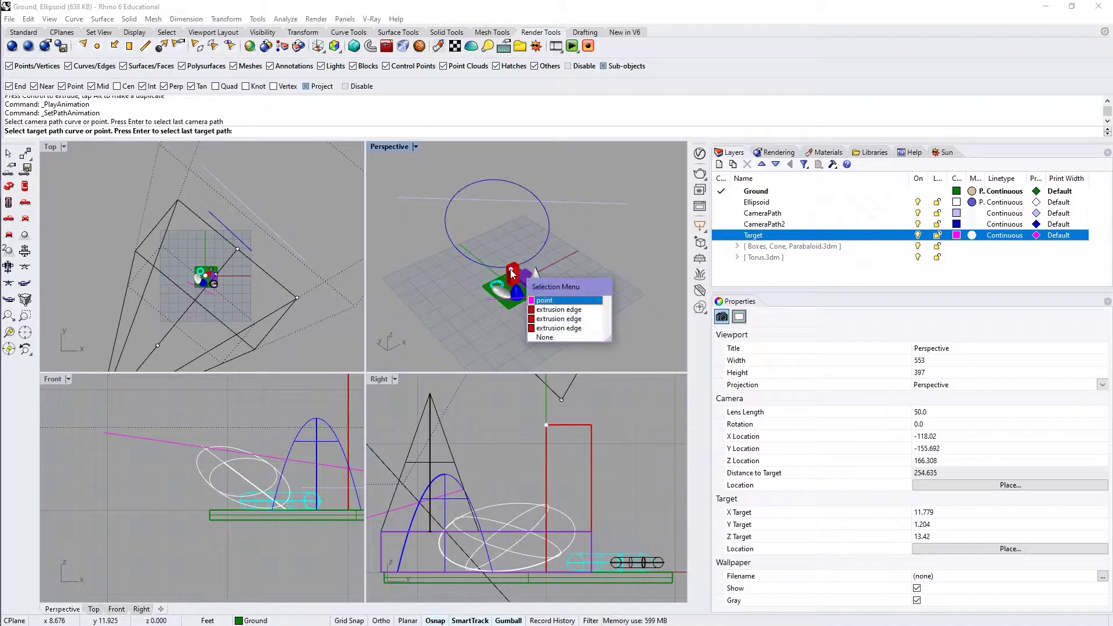
{"action": "left_click", "coordinate": [542, 302]}
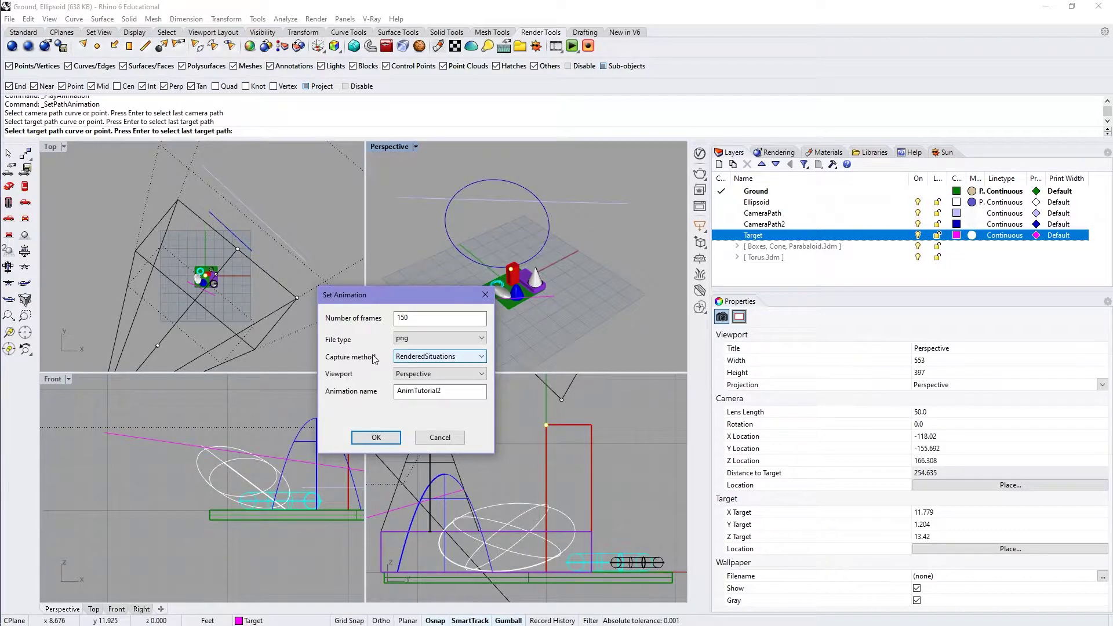
{"action": "left_click", "coordinate": [422, 352]}
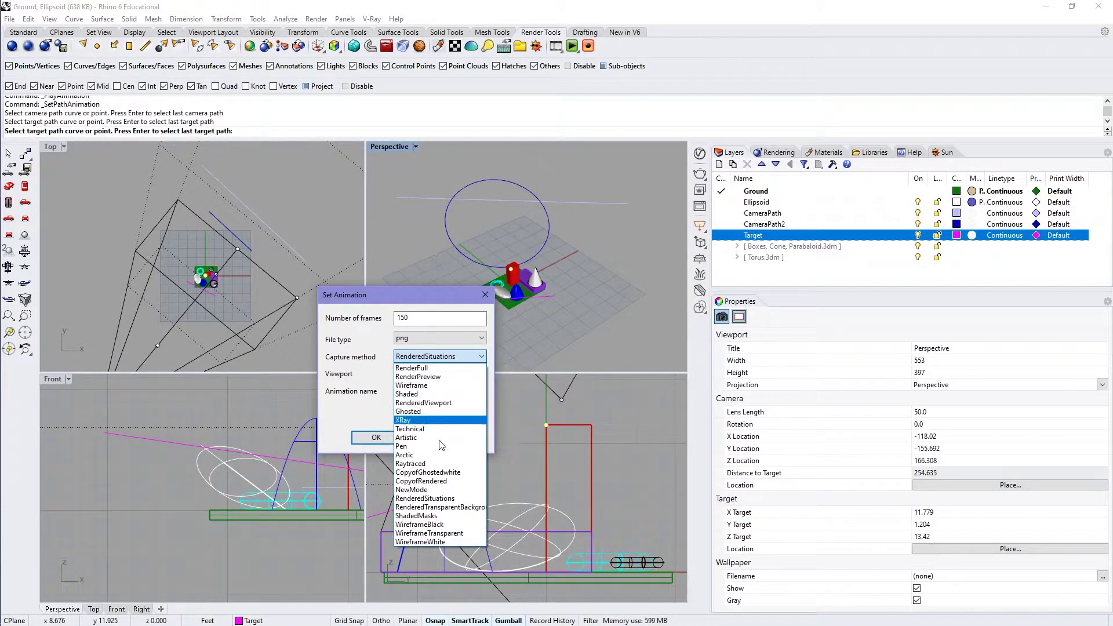
{"action": "left_click", "coordinate": [375, 442]}
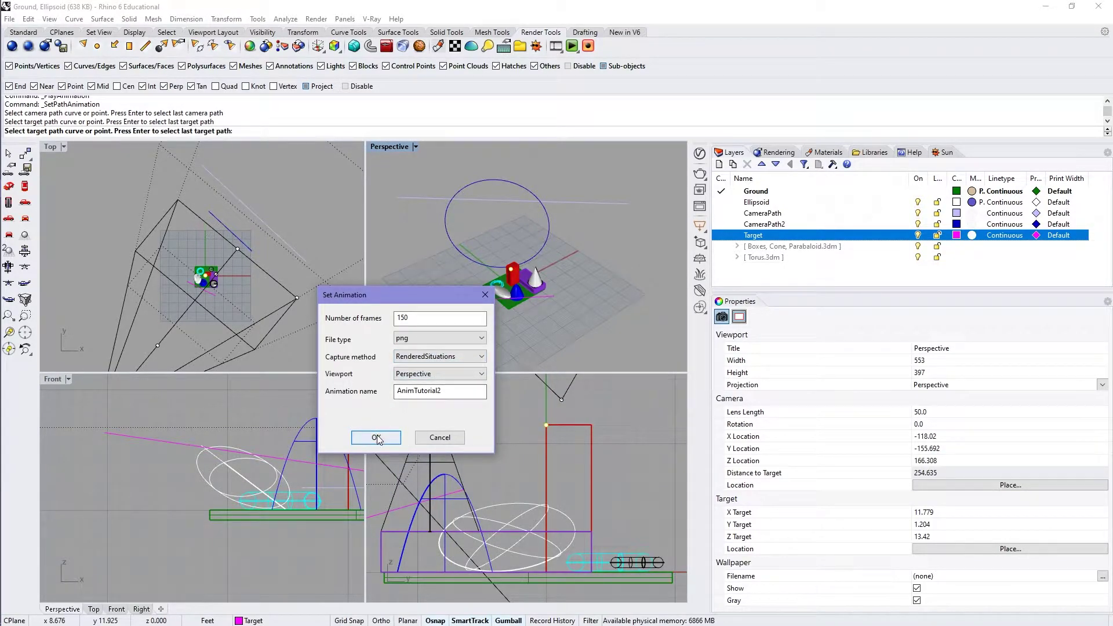
{"action": "left_click", "coordinate": [380, 439]}
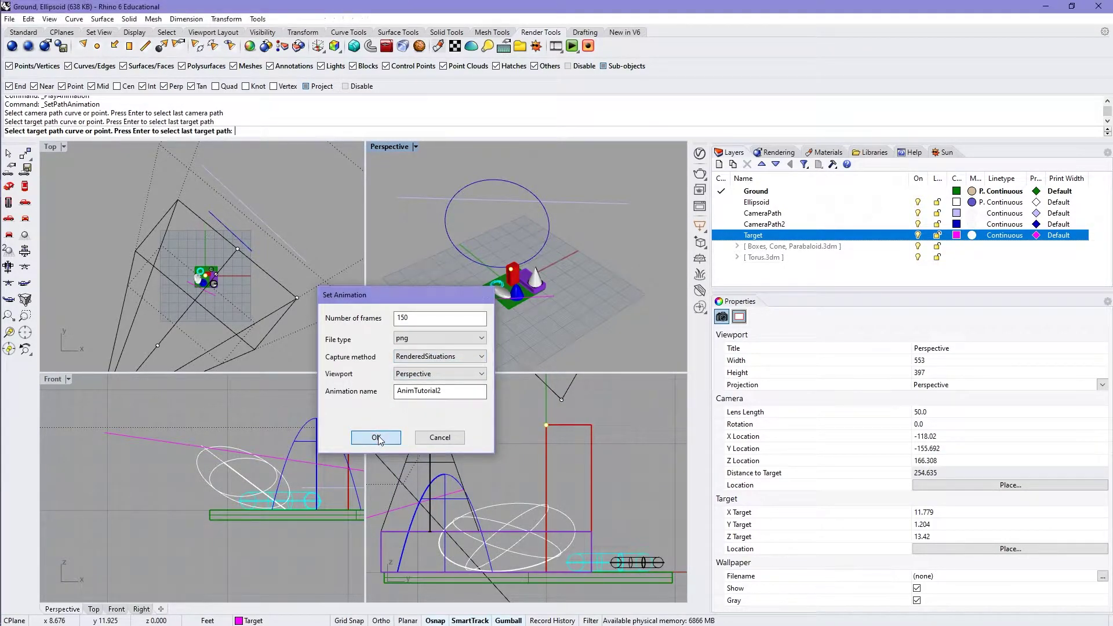
Play the new RenderedSituations flythrough while zooming out the Front and Right views.
{"action": "left_click", "coordinate": [572, 48]}
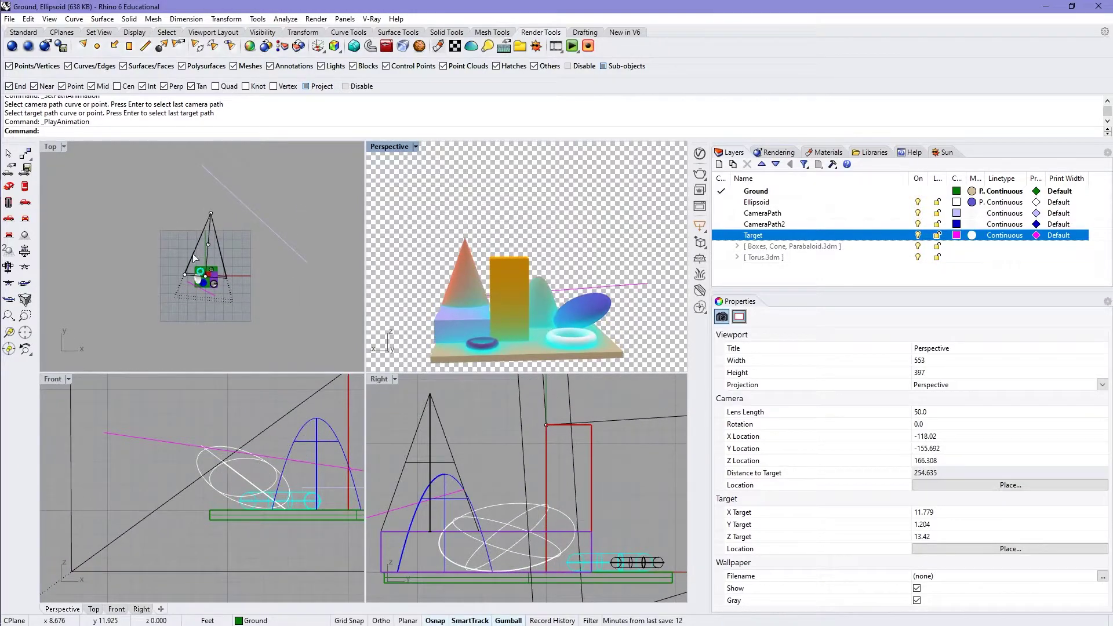
{"action": "scroll", "coordinate": [204, 512], "scroll_direction": "down", "scroll_amount": 3}
{"action": "scroll", "coordinate": [204, 512], "scroll_direction": "down", "scroll_amount": 5}
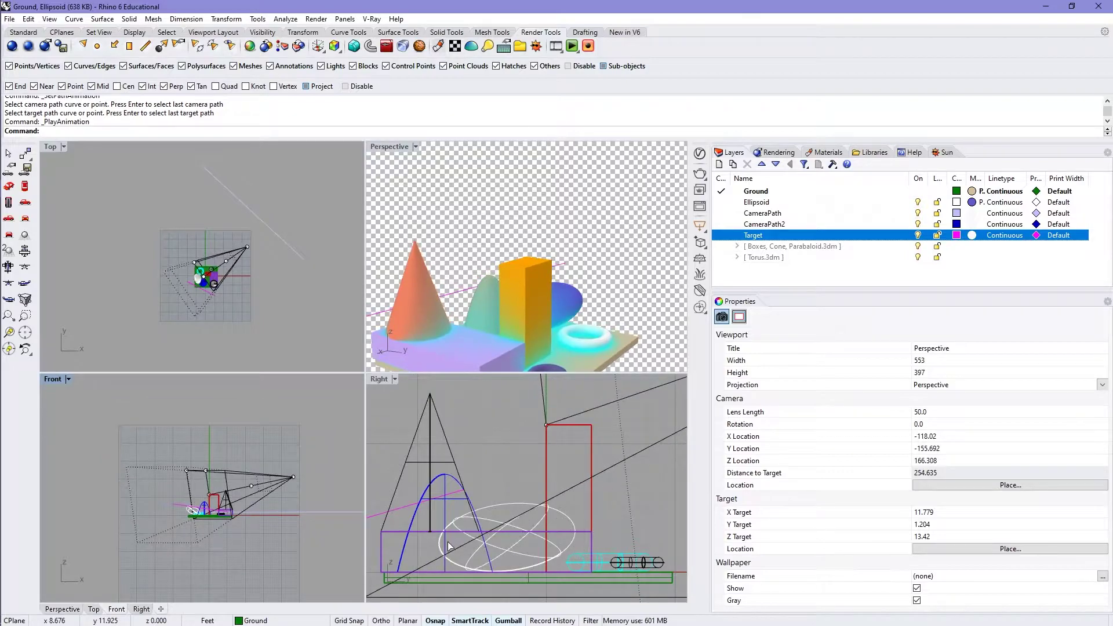
{"action": "left_click", "coordinate": [470, 550]}
{"action": "scroll", "coordinate": [470, 550], "scroll_direction": "down", "scroll_amount": 5}
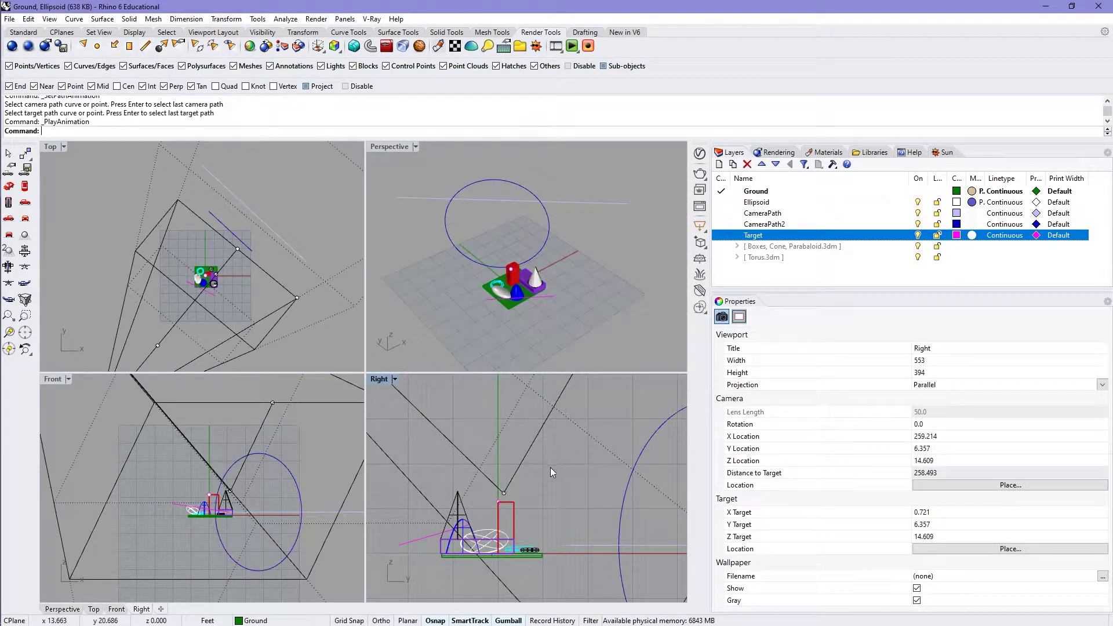
Replay the flythrough, then drag CameraPath2 ellipse control points to reshape it.
{"action": "left_click", "coordinate": [572, 45]}
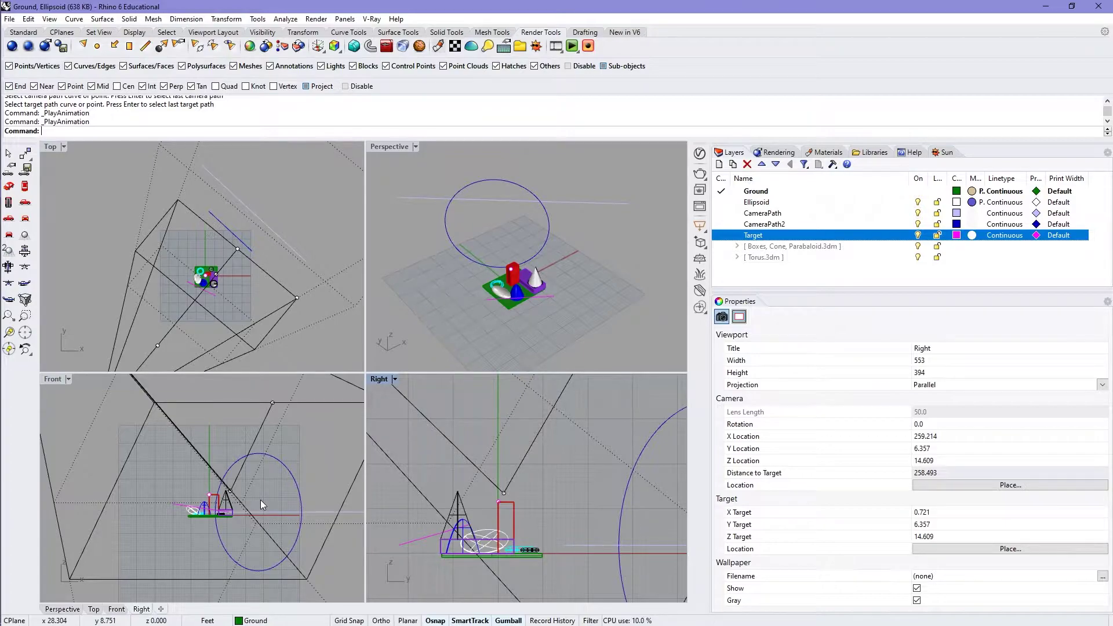
{"action": "left_click", "coordinate": [549, 234]}
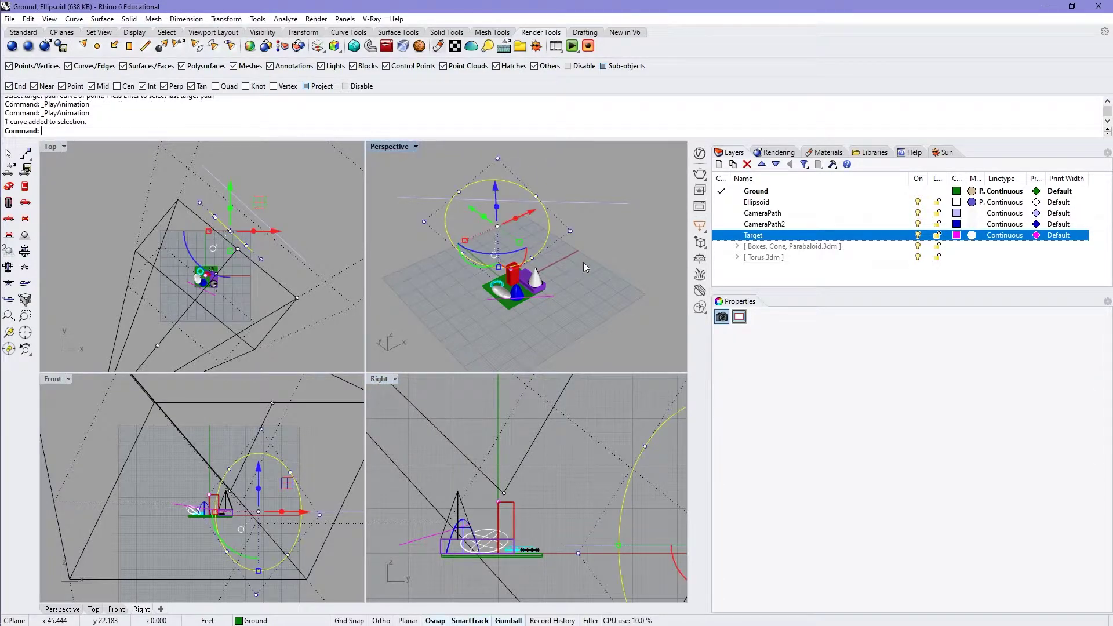
{"action": "right_click_drag", "start_coordinate": [575, 257], "coordinate": [504, 288]}
{"action": "right_click_drag", "start_coordinate": [572, 287], "coordinate": [574, 301]}
{"action": "left_click", "coordinate": [595, 268]}
{"action": "scroll", "coordinate": [524, 294], "scroll_direction": "down", "scroll_amount": 4}
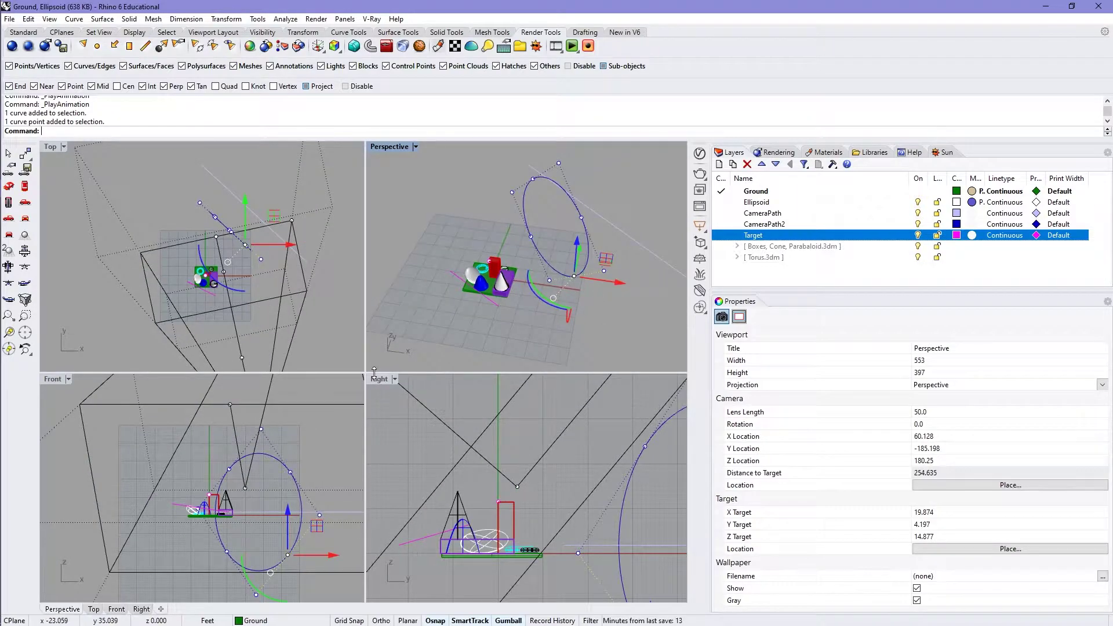
{"action": "left_click_drag", "start_coordinate": [621, 290], "coordinate": [644, 291]}
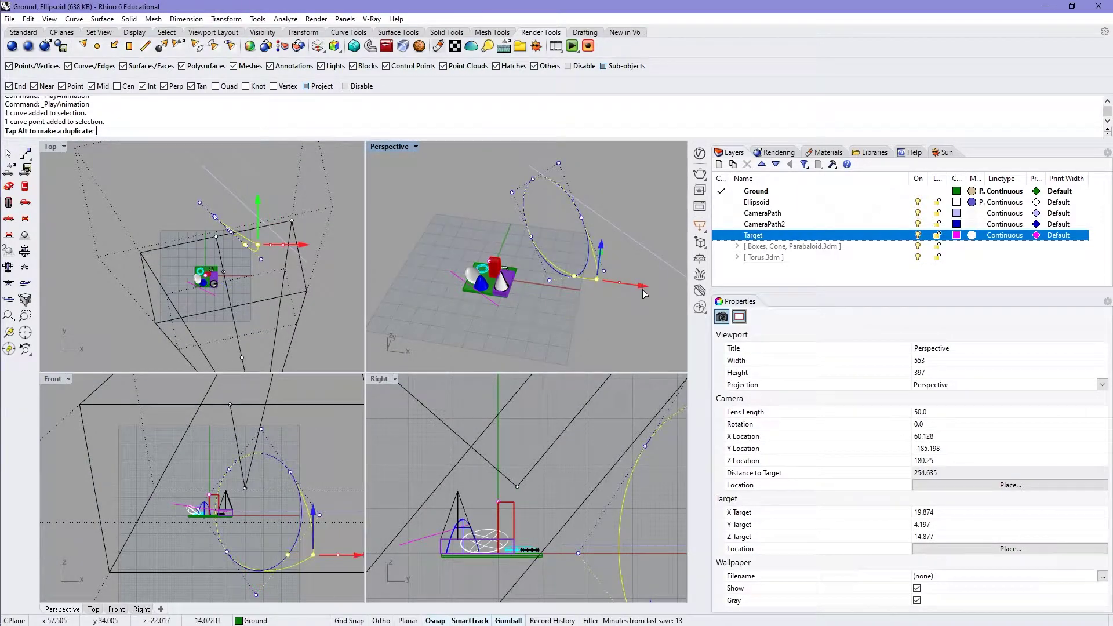
{"action": "left_click_drag", "start_coordinate": [582, 221], "coordinate": [639, 179]}
{"action": "mouse_move", "coordinate": [514, 166]}
{"action": "left_mouse_down"}
{"action": "mouse_move", "coordinate": [547, 187]}
{"action": "mouse_move", "coordinate": [547, 151]}
{"action": "mouse_move", "coordinate": [528, 179]}
{"action": "left_mouse_up"}
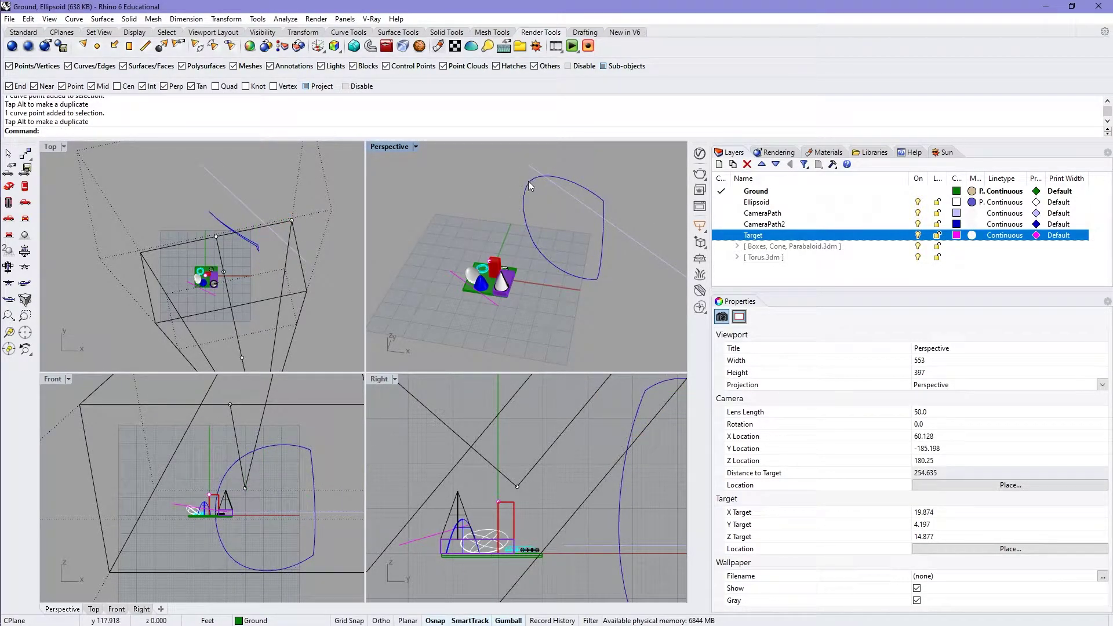
{"action": "key", "text": "Escape"}
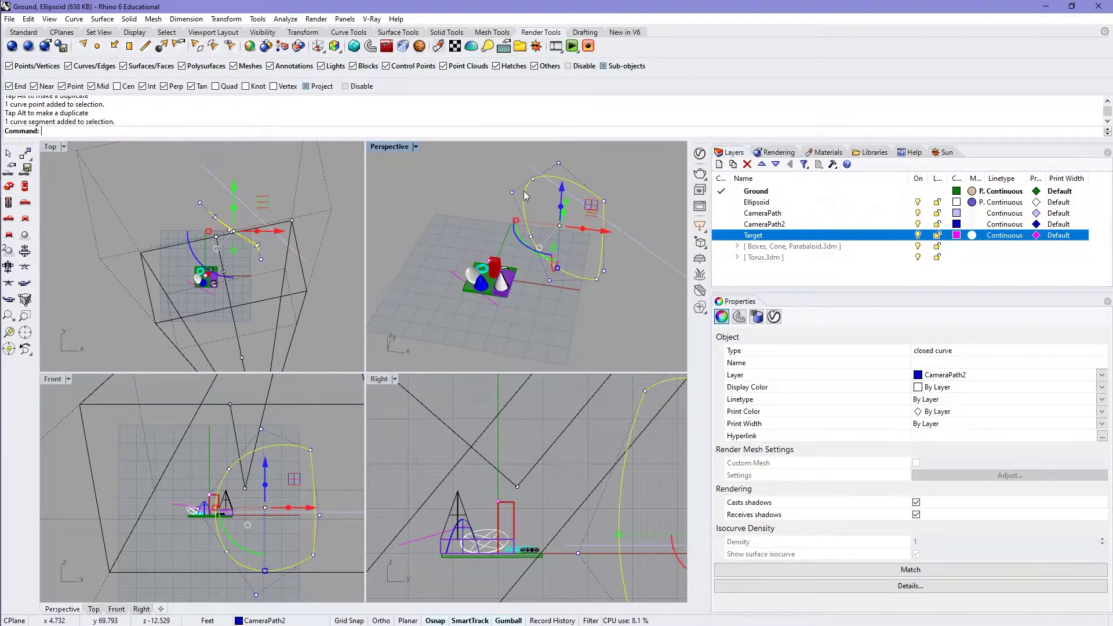
Rotate the whole CameraPath2 ellipse to a new orientation and preview along it.
{"action": "right_click_drag", "start_coordinate": [510, 184], "coordinate": [540, 328]}
{"action": "left_click_drag", "start_coordinate": [558, 338], "coordinate": [640, 192]}
{"action": "left_click_drag", "start_coordinate": [566, 301], "coordinate": [534, 219]}
{"action": "key", "text": "Escape"}
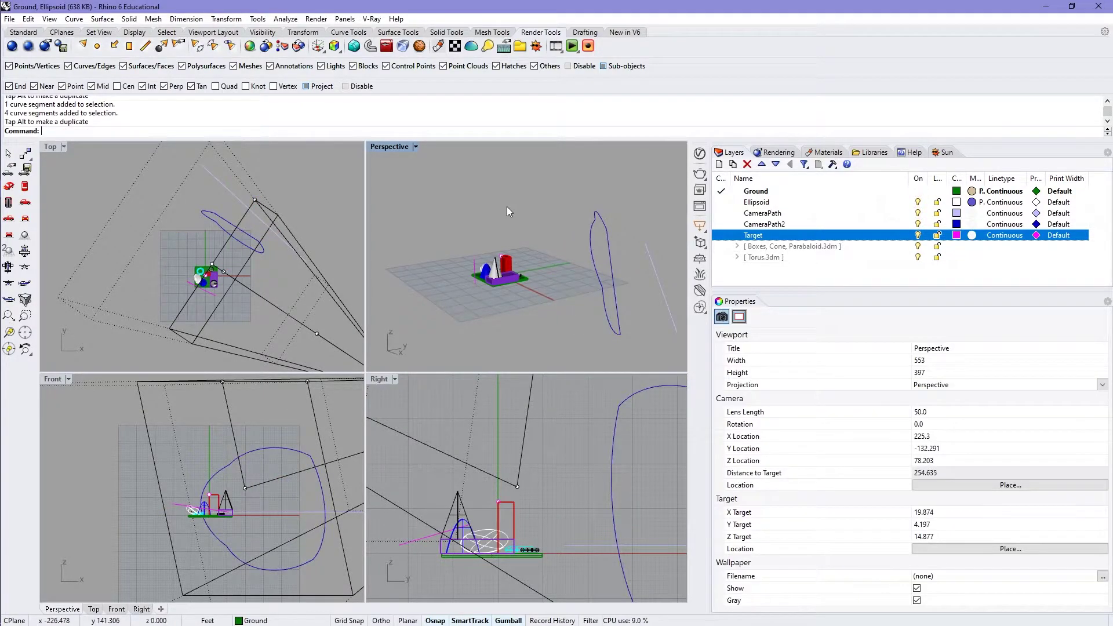
{"action": "right_click_drag", "start_coordinate": [507, 207], "coordinate": [464, 174]}
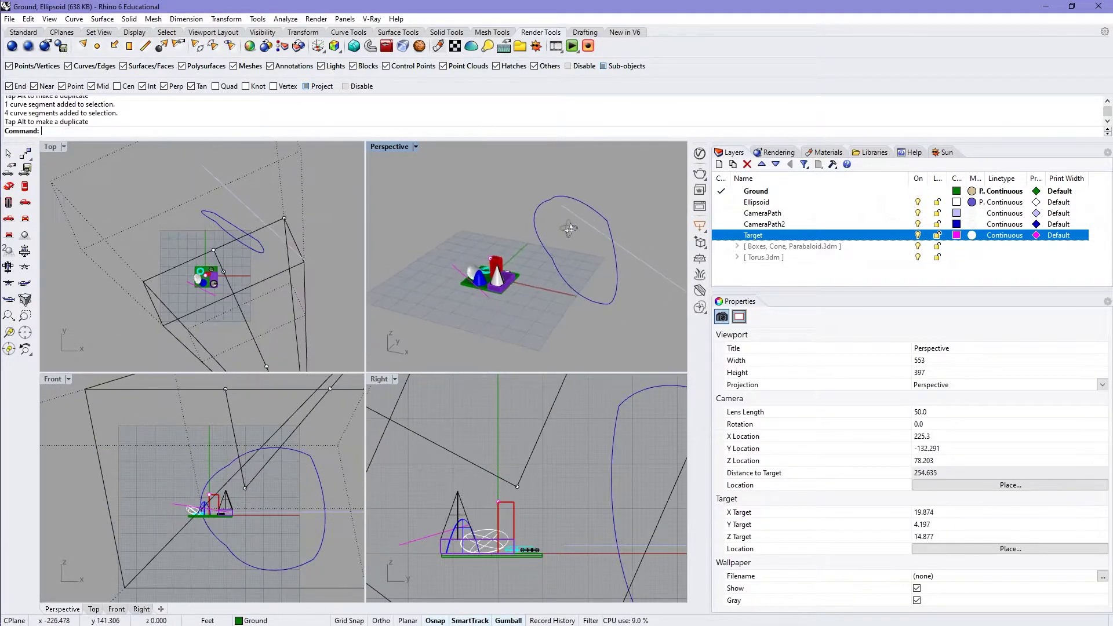
{"action": "left_click", "coordinate": [571, 47]}
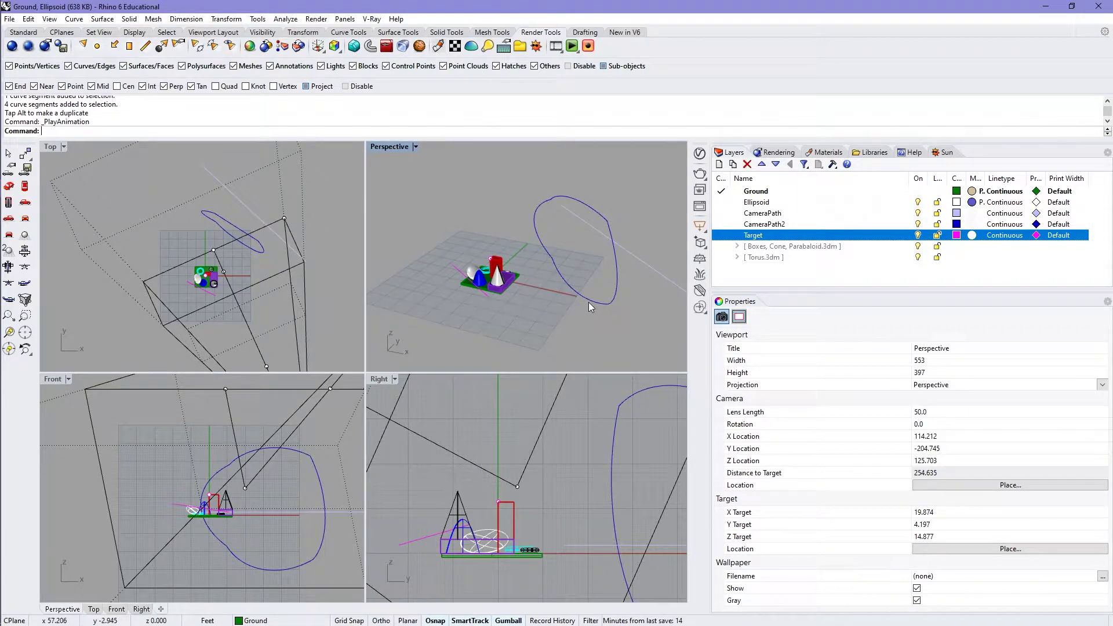
Drag the CameraPath2 ellipse upward in the Top view, away from the model.
{"action": "left_click", "coordinate": [614, 293]}
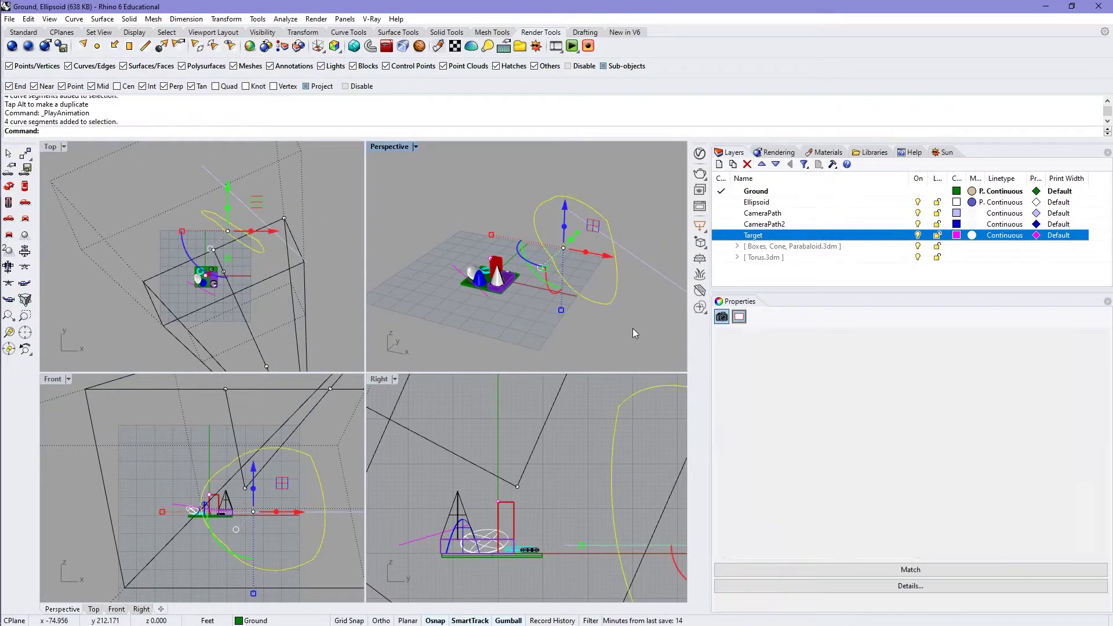
{"action": "left_click_drag", "start_coordinate": [262, 203], "coordinate": [308, 149]}
{"action": "left_click", "coordinate": [534, 203]}
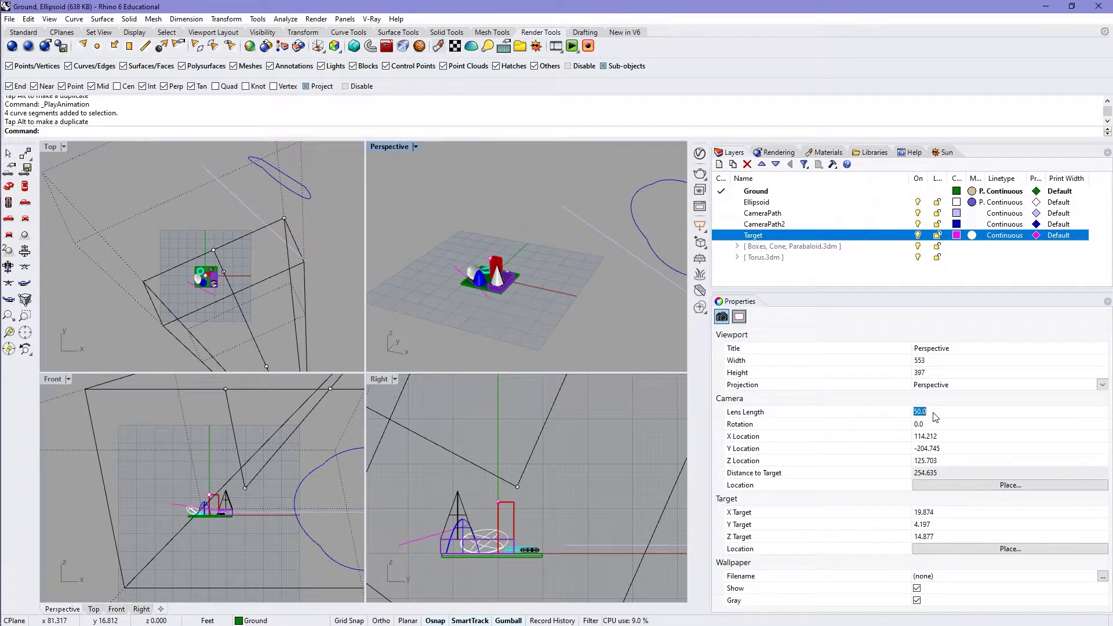
Set the Perspective lens length to 15 and preview the animation.
{"action": "type", "text": "15"}
{"action": "key", "text": "Return"}
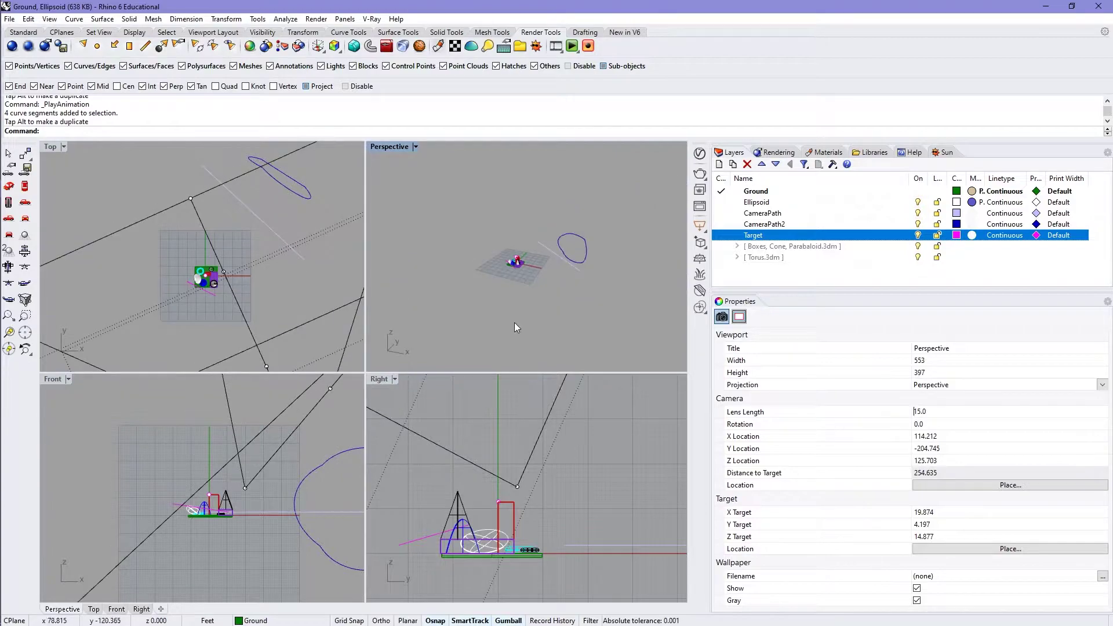
{"action": "left_click", "coordinate": [572, 47]}
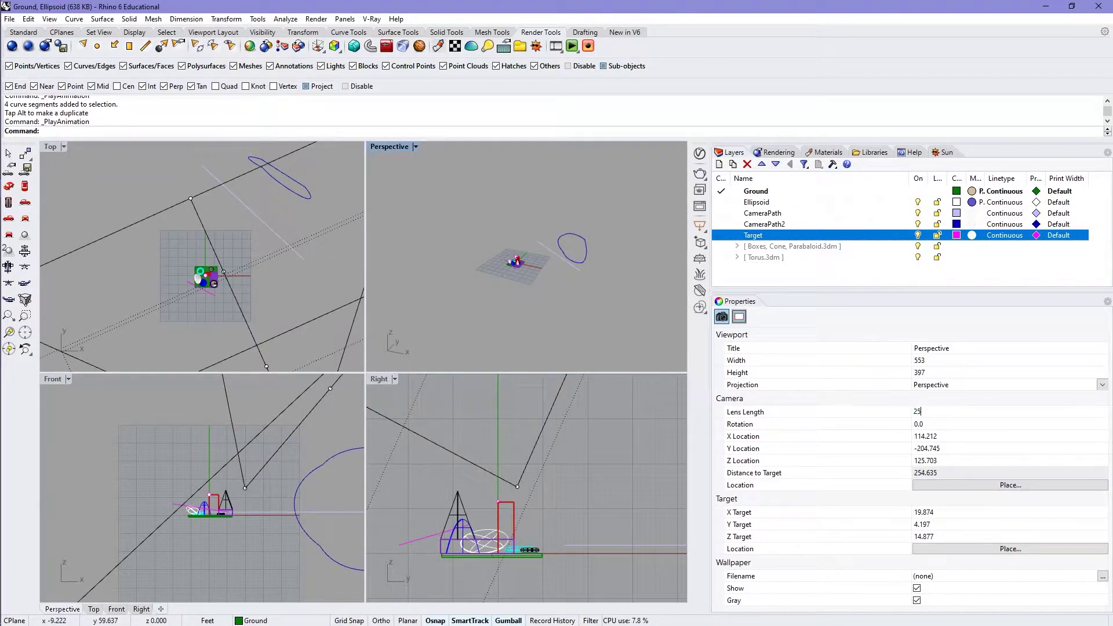
Change the lens length to 25 and preview the animation again.
{"action": "type", "text": "5"}
{"action": "key", "text": "Return"}
{"action": "left_click", "coordinate": [572, 46]}
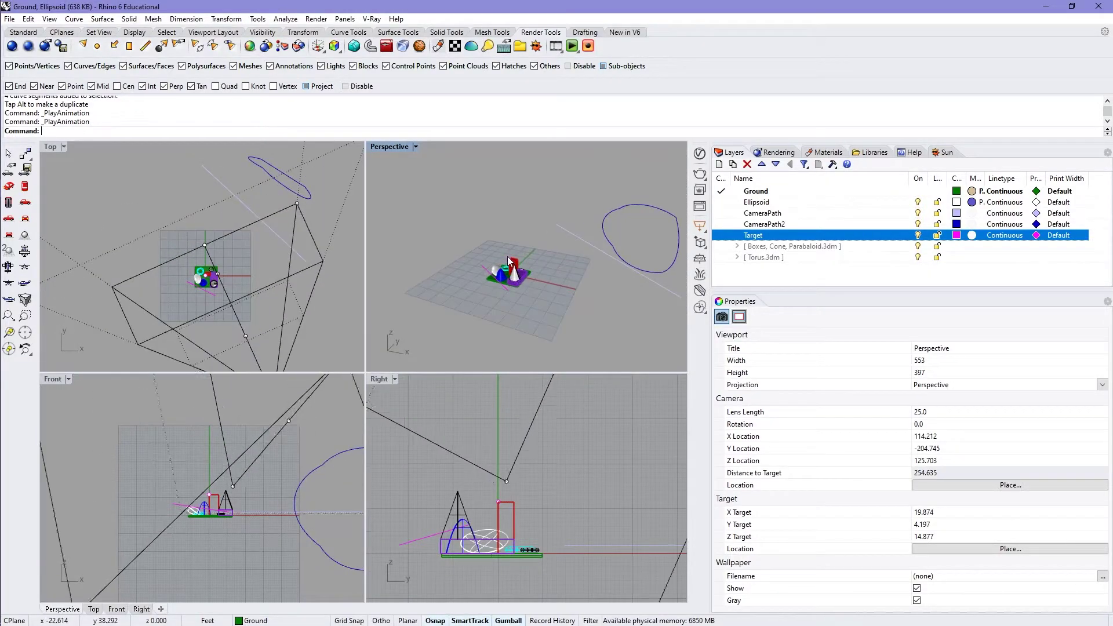
Show a maximized Perspective in Rendered - Situations mode and open the document properties.
{"action": "left_click", "coordinate": [418, 147]}
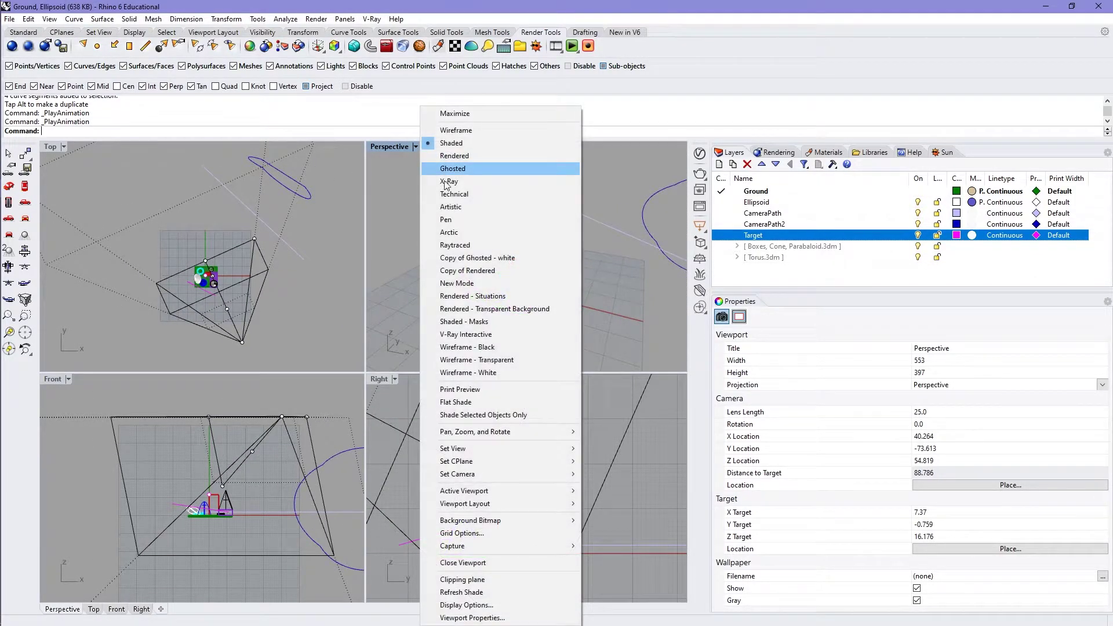
{"action": "left_click", "coordinate": [489, 296]}
{"action": "scroll", "coordinate": [529, 239], "scroll_direction": "up", "scroll_amount": 5}
{"action": "double_click", "coordinate": [389, 146]}
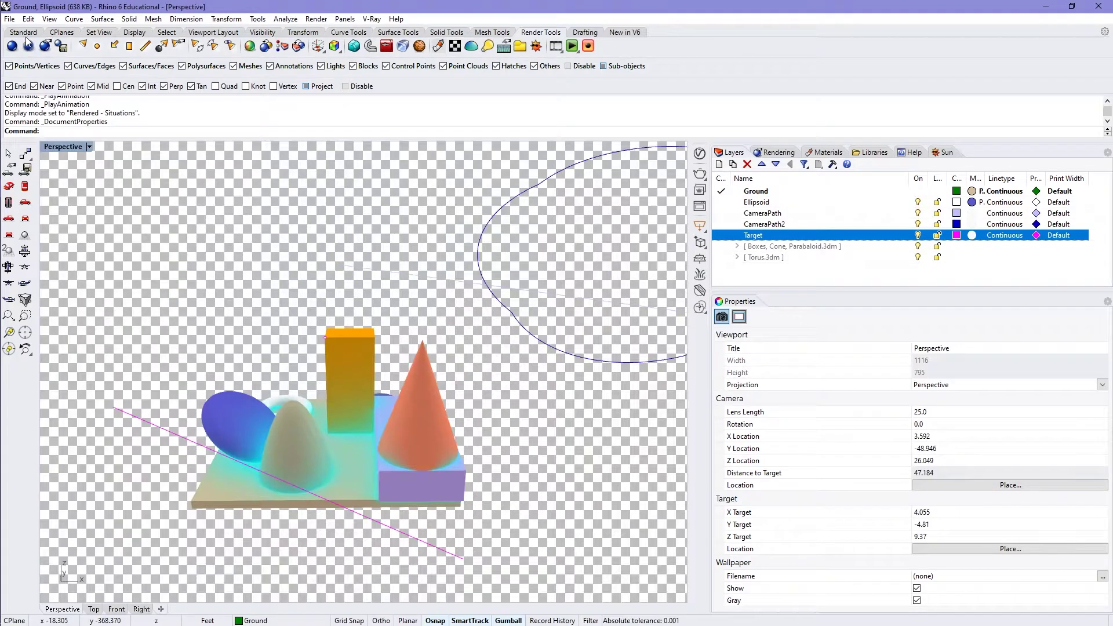
{"action": "left_click", "coordinate": [9, 18]}
{"action": "left_click", "coordinate": [38, 239]}
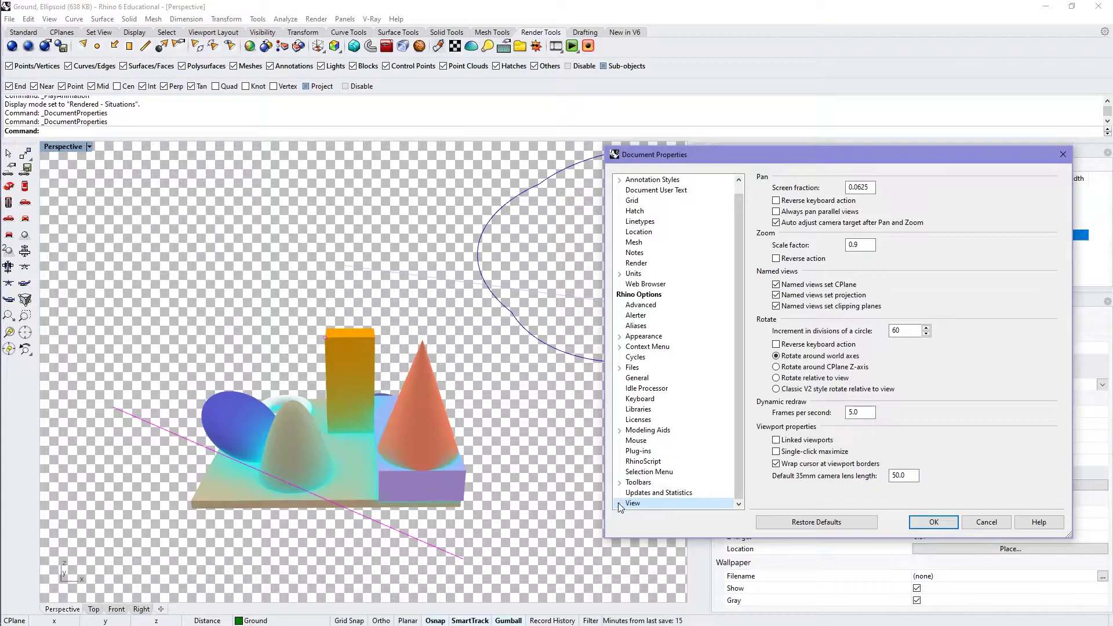
Go to View > Display Modes and browse the Rendered and Rendered - Situations modes.
{"action": "scroll", "coordinate": [673, 403], "scroll_direction": "up", "scroll_amount": 1}
{"action": "scroll", "coordinate": [675, 306], "scroll_direction": "down", "scroll_amount": 1}
{"action": "left_click", "coordinate": [620, 503]}
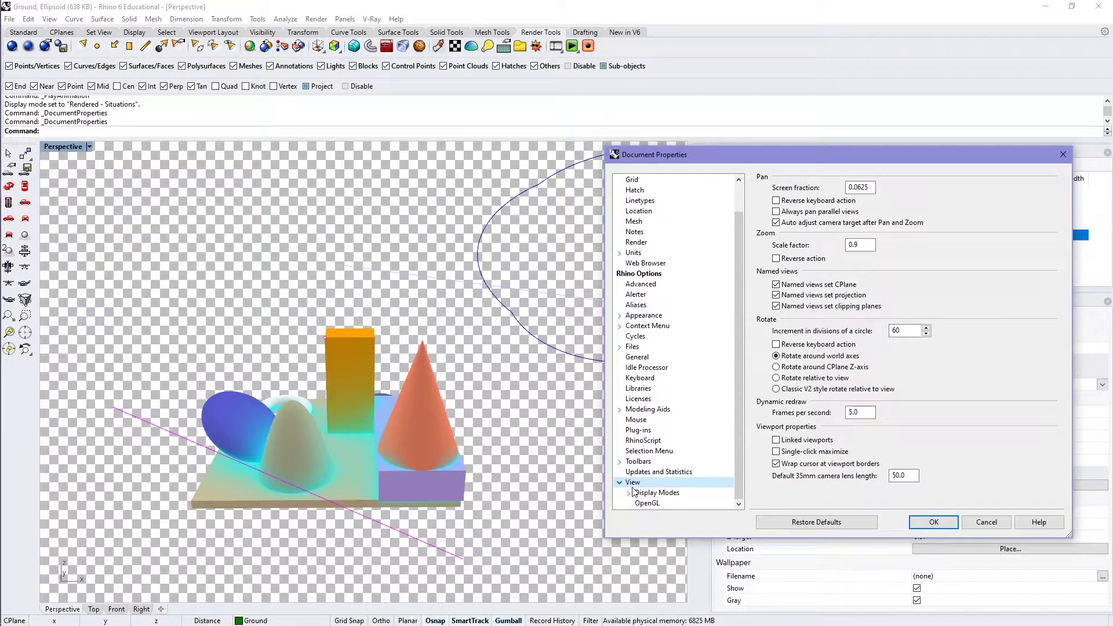
{"action": "left_click", "coordinate": [642, 493]}
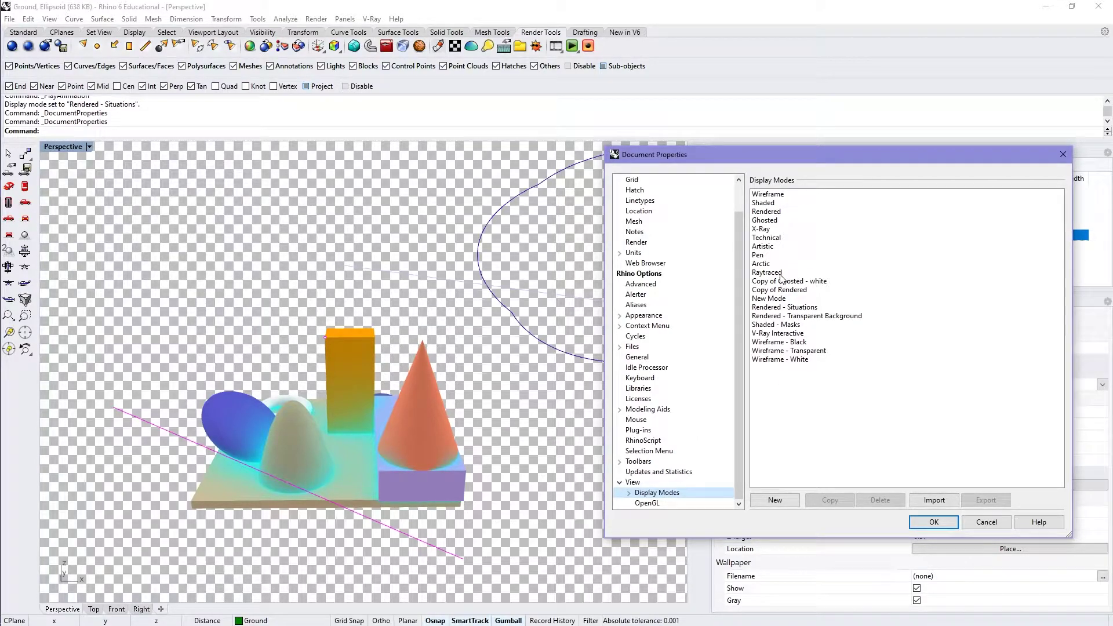
{"action": "left_click", "coordinate": [762, 215]}
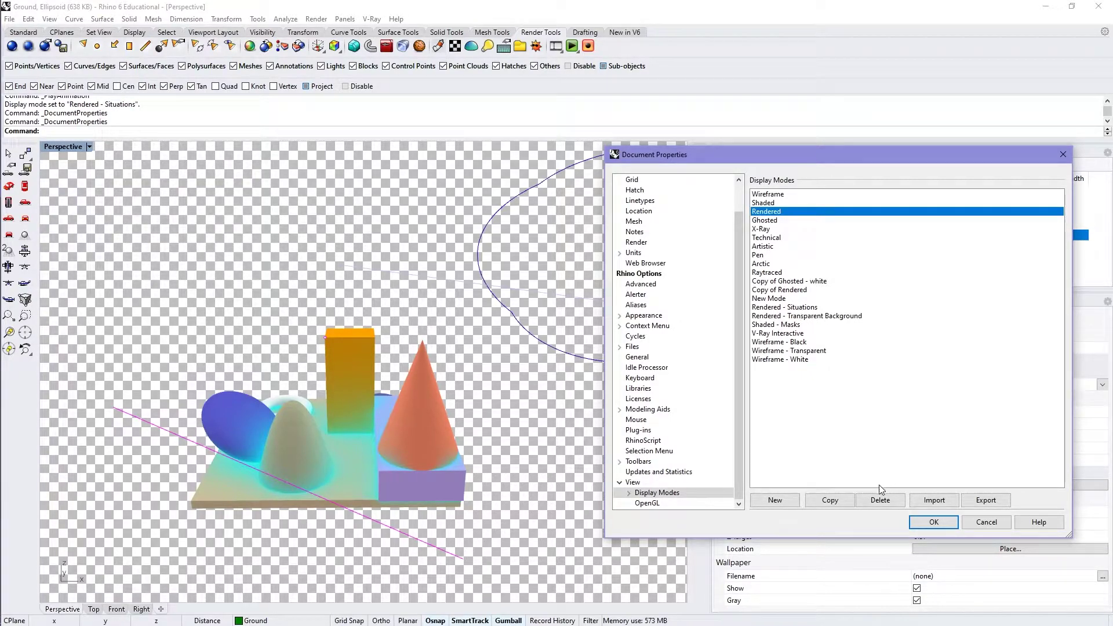
{"action": "left_click", "coordinate": [803, 308]}
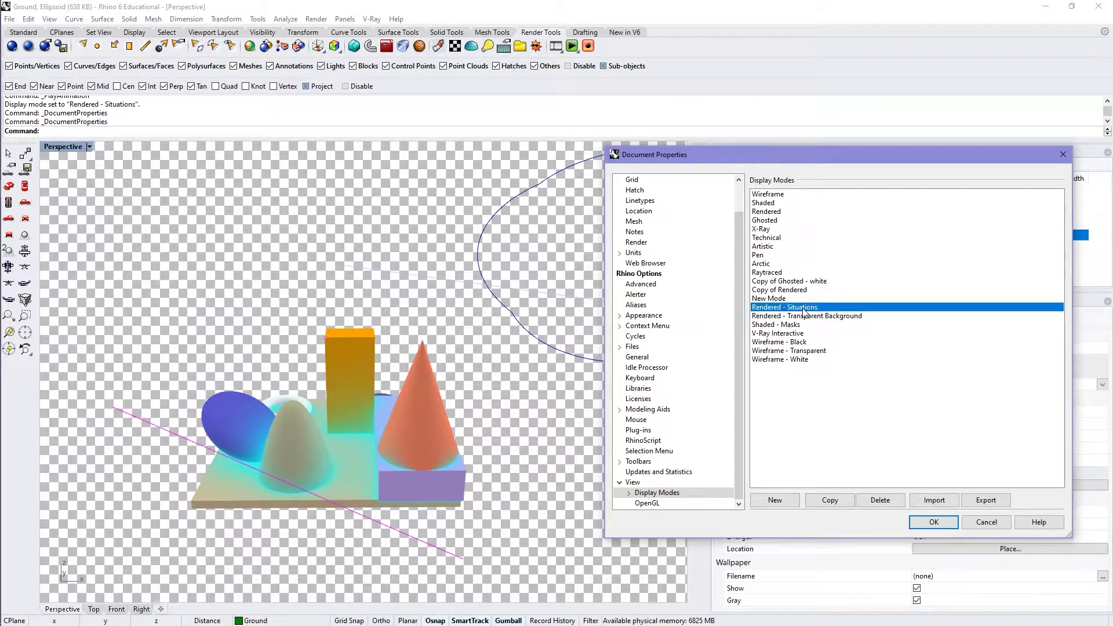
{"action": "left_click", "coordinate": [766, 223]}
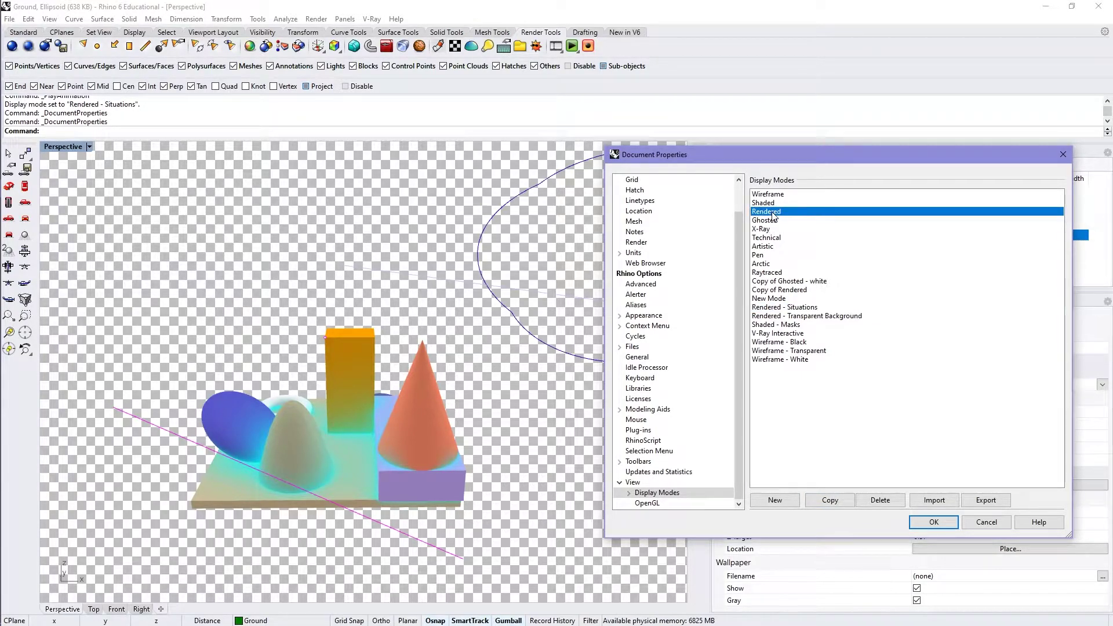
Duplicate the Rendered mode, then delete Copy of Rendered 01 and confirm Yes.
{"action": "left_click", "coordinate": [830, 501]}
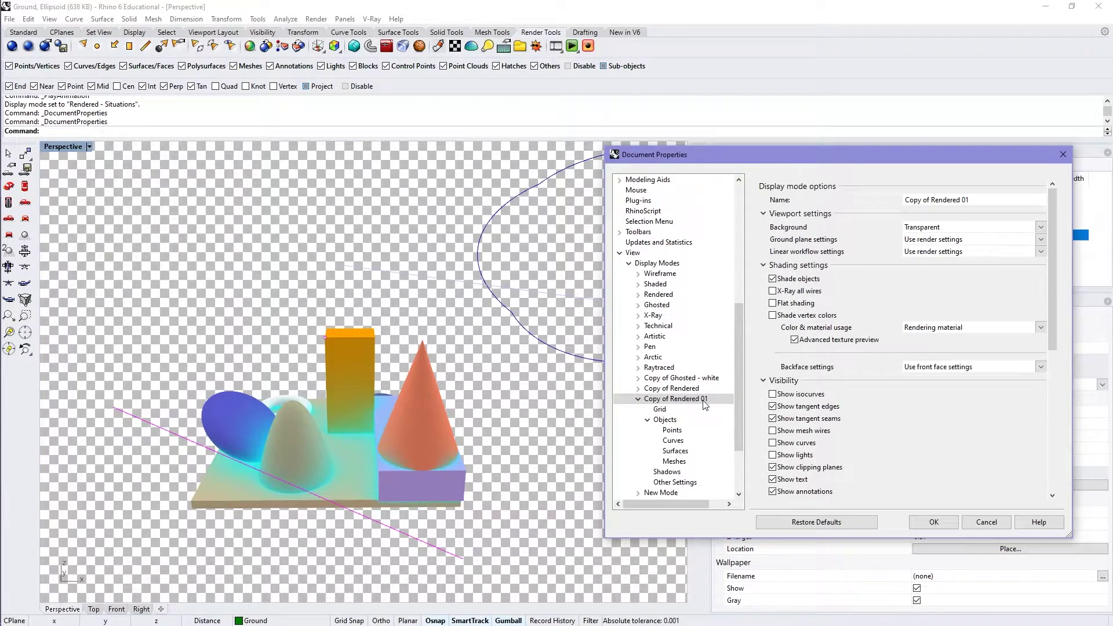
{"action": "left_click", "coordinate": [658, 264]}
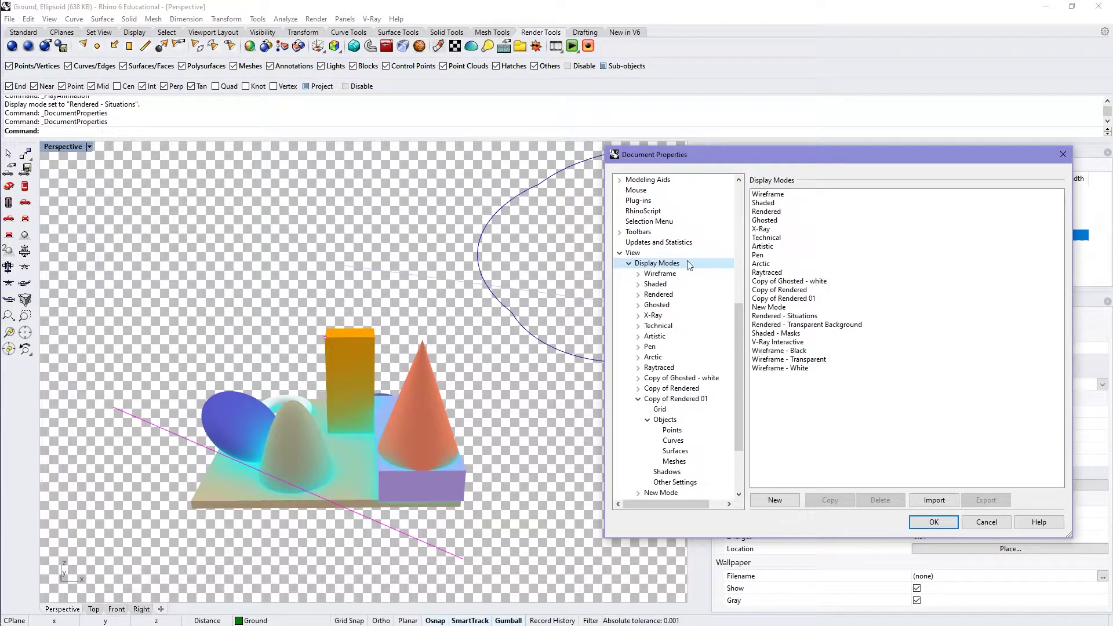
{"action": "left_click", "coordinate": [812, 298]}
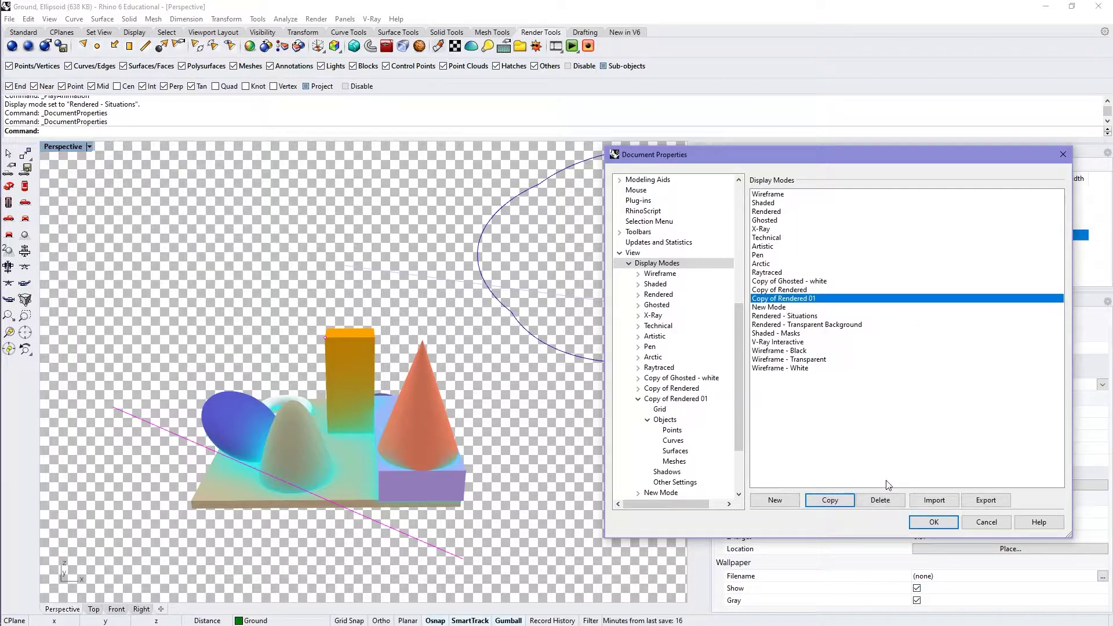
{"action": "left_click", "coordinate": [880, 499]}
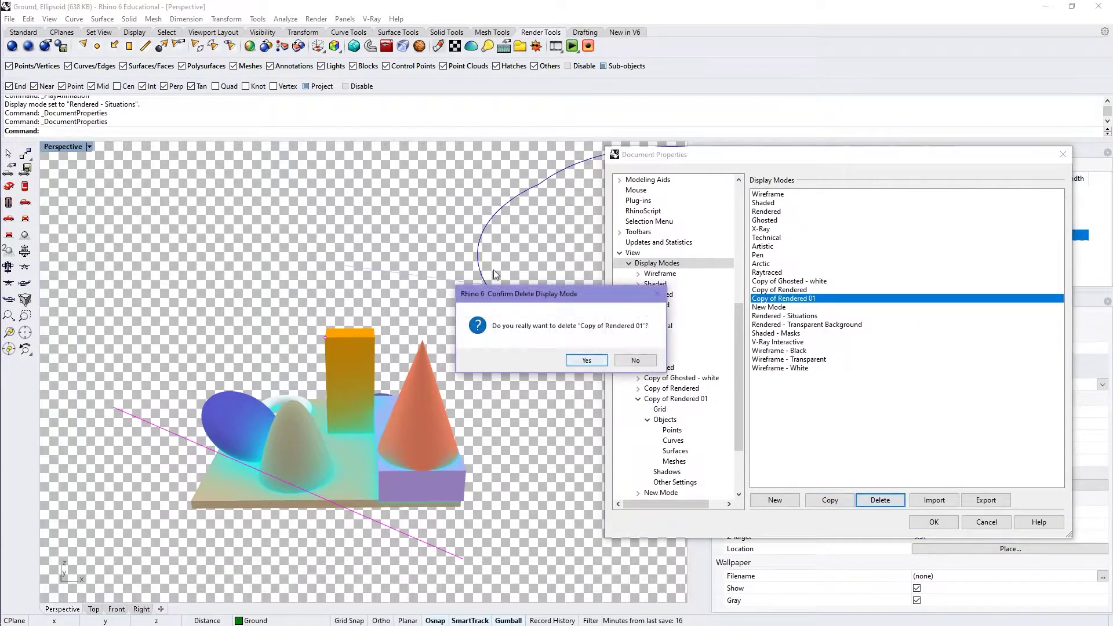
{"action": "left_click", "coordinate": [587, 360]}
{"action": "left_click", "coordinate": [798, 308]}
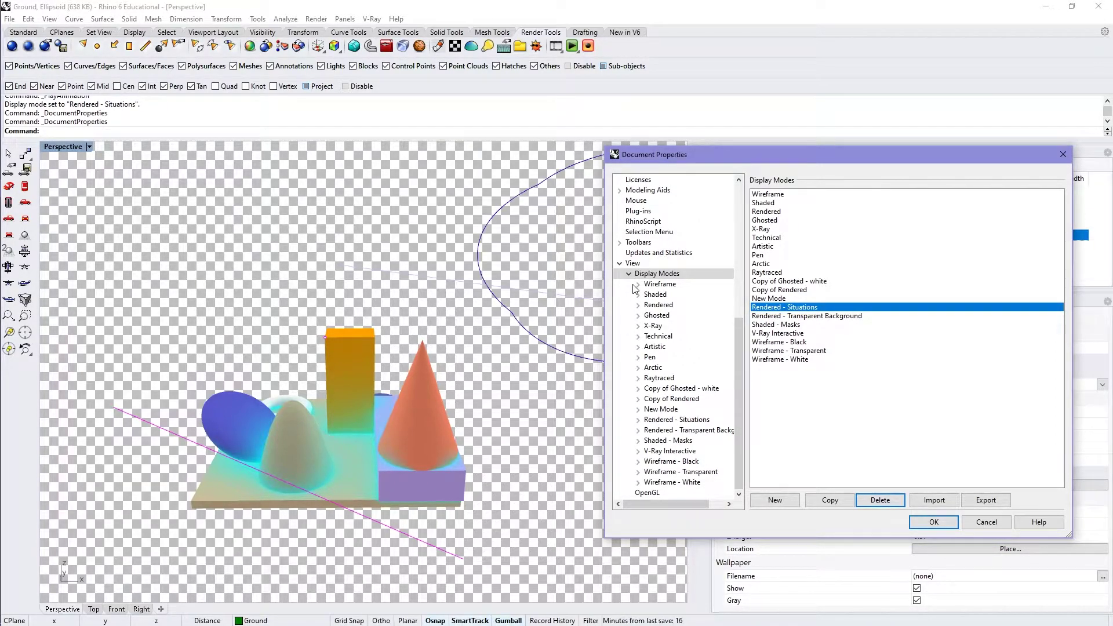
In Rendered - Situations options, try Ground plane On and Shadow only, leaving the ground plane off.
{"action": "left_click", "coordinate": [638, 420]}
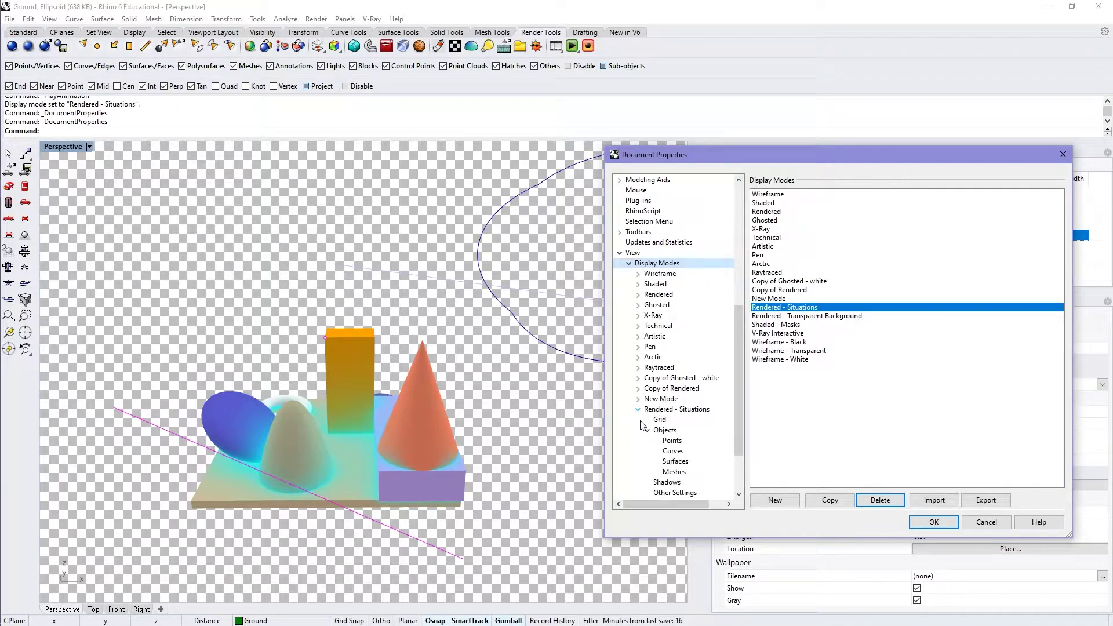
{"action": "left_click", "coordinate": [671, 411]}
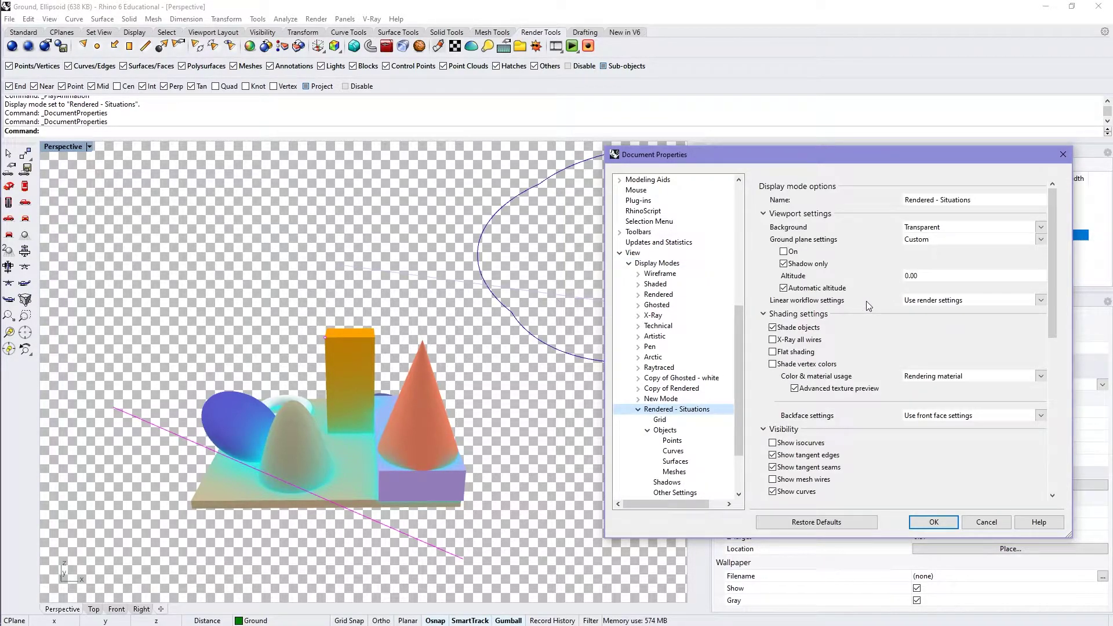
{"action": "left_click", "coordinate": [939, 227]}
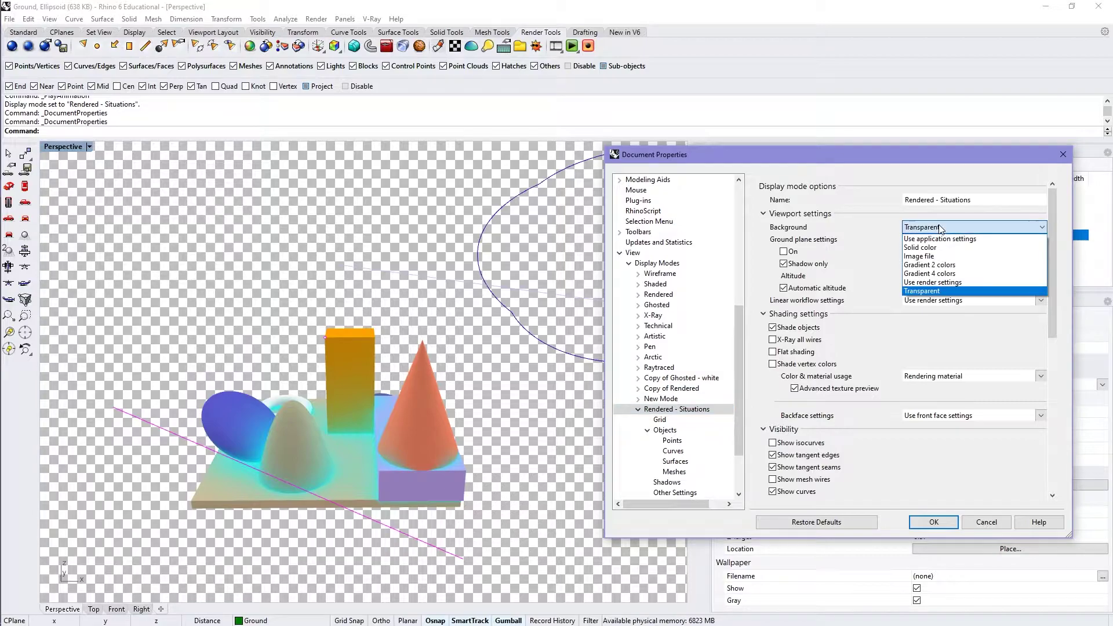
{"action": "left_click", "coordinate": [947, 227]}
{"action": "left_click", "coordinate": [983, 200]}
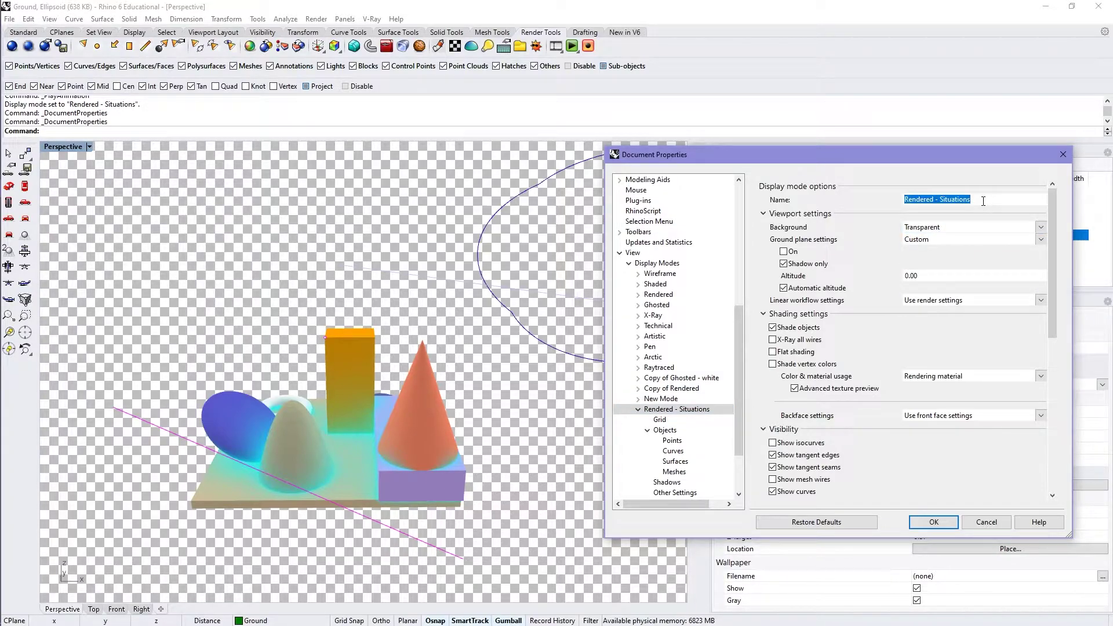
{"action": "left_click", "coordinate": [983, 200]}
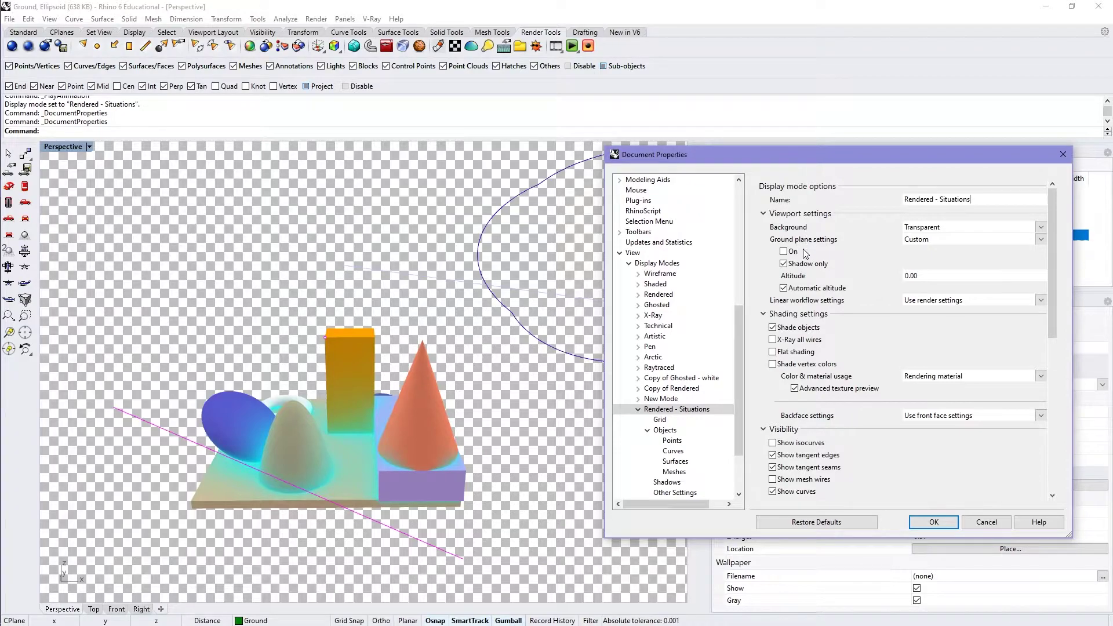
{"action": "left_click", "coordinate": [783, 251]}
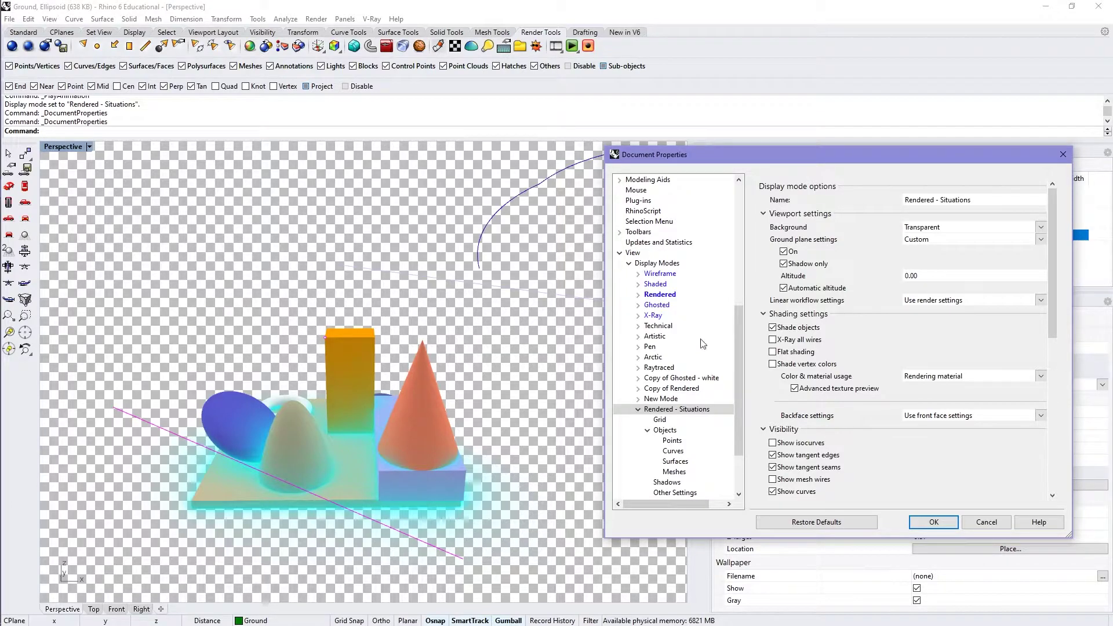
{"action": "left_click", "coordinate": [785, 264]}
{"action": "left_click", "coordinate": [815, 266]}
{"action": "left_click", "coordinate": [813, 265]}
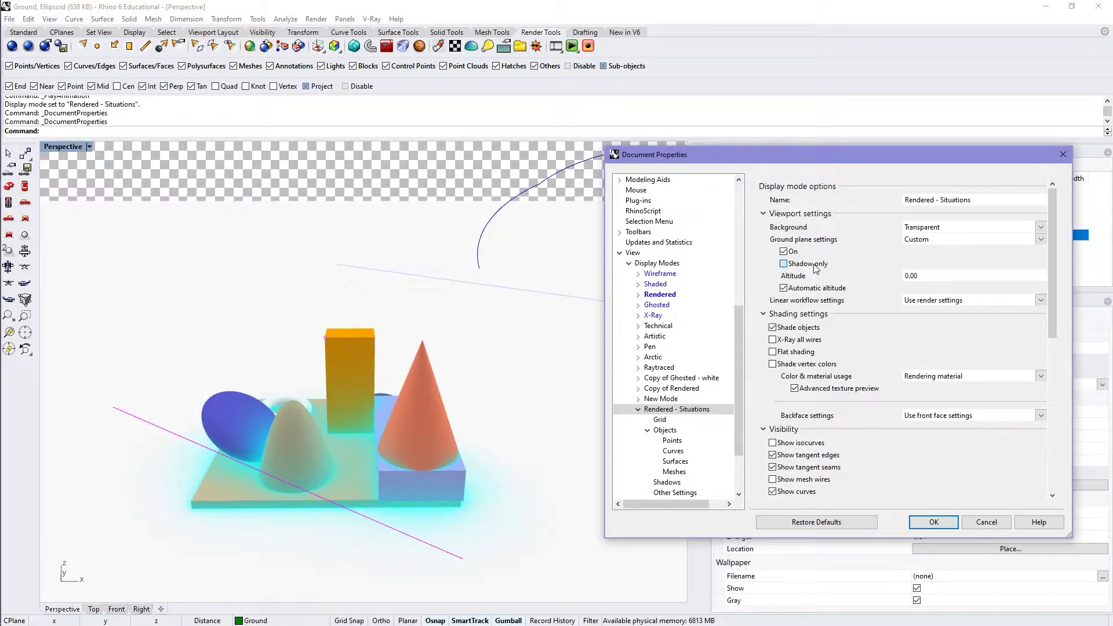
{"action": "left_click", "coordinate": [798, 254]}
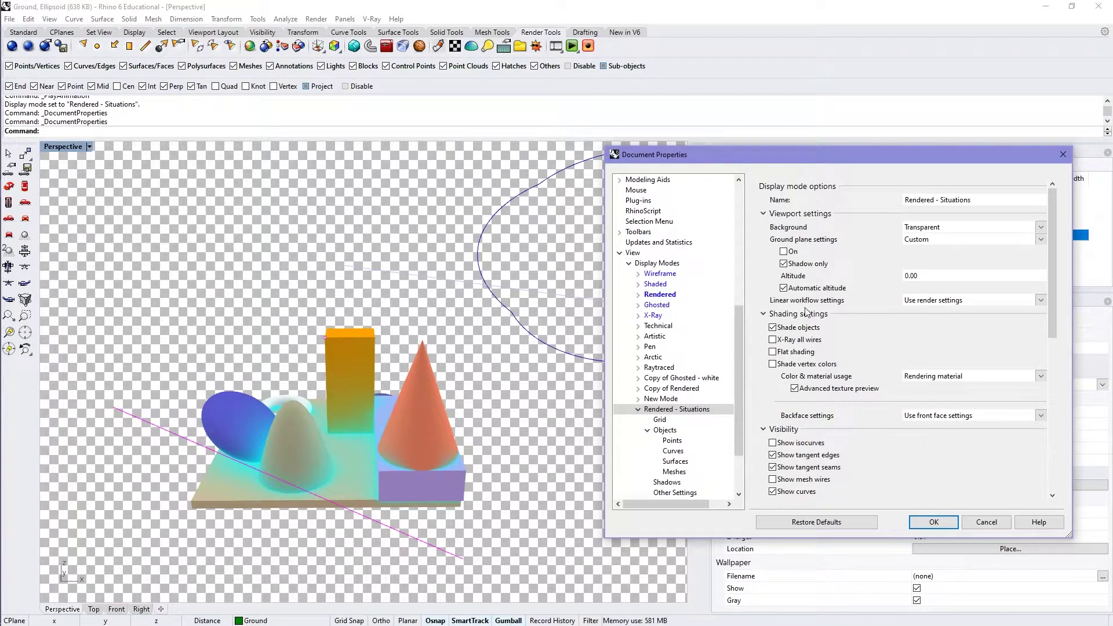
Toggle Show curves off and back on, then scroll down to Lighting scheme.
{"action": "scroll", "coordinate": [813, 323], "scroll_direction": "down", "scroll_amount": 1}
{"action": "scroll", "coordinate": [813, 322], "scroll_direction": "down", "scroll_amount": 6}
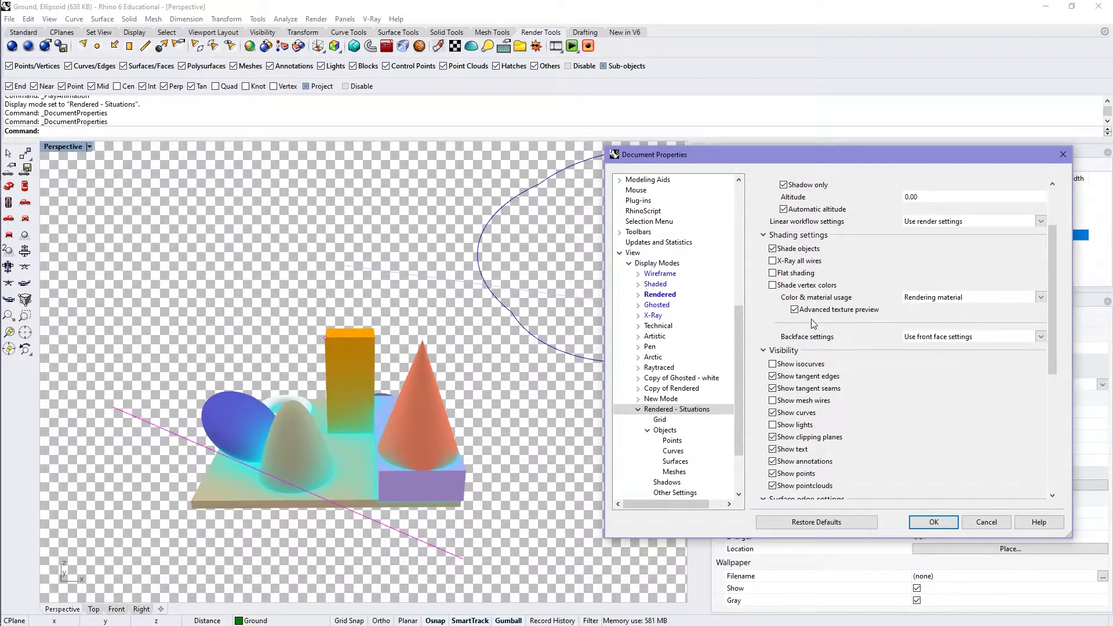
{"action": "left_click", "coordinate": [772, 389]}
{"action": "left_click", "coordinate": [773, 389]}
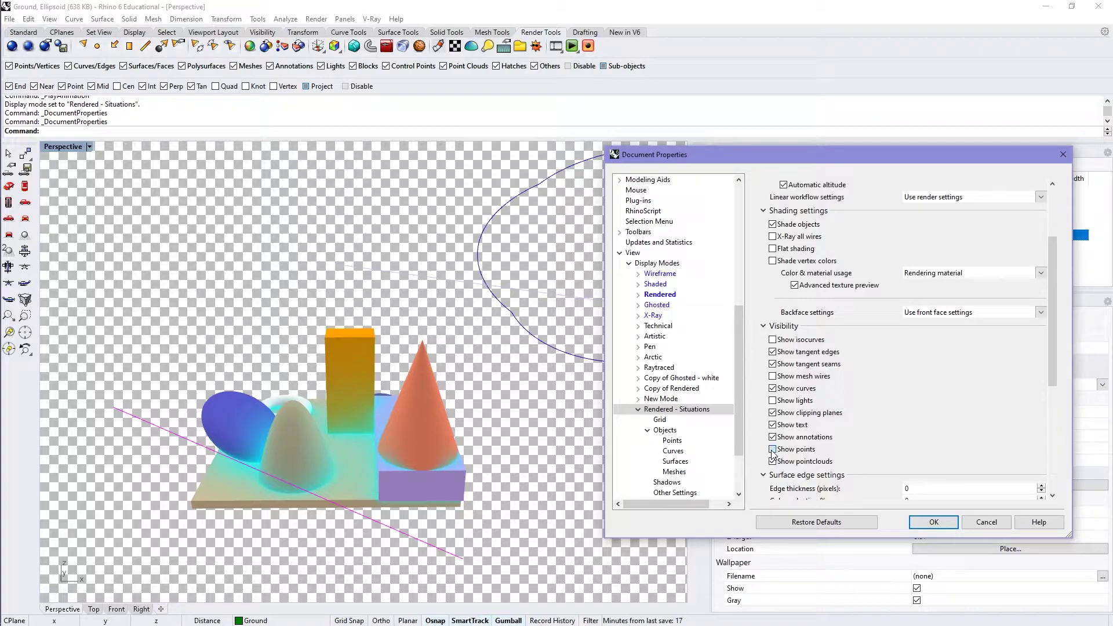
{"action": "scroll", "coordinate": [823, 423], "scroll_direction": "down", "scroll_amount": 3}
{"action": "scroll", "coordinate": [841, 405], "scroll_direction": "down", "scroll_amount": 4}
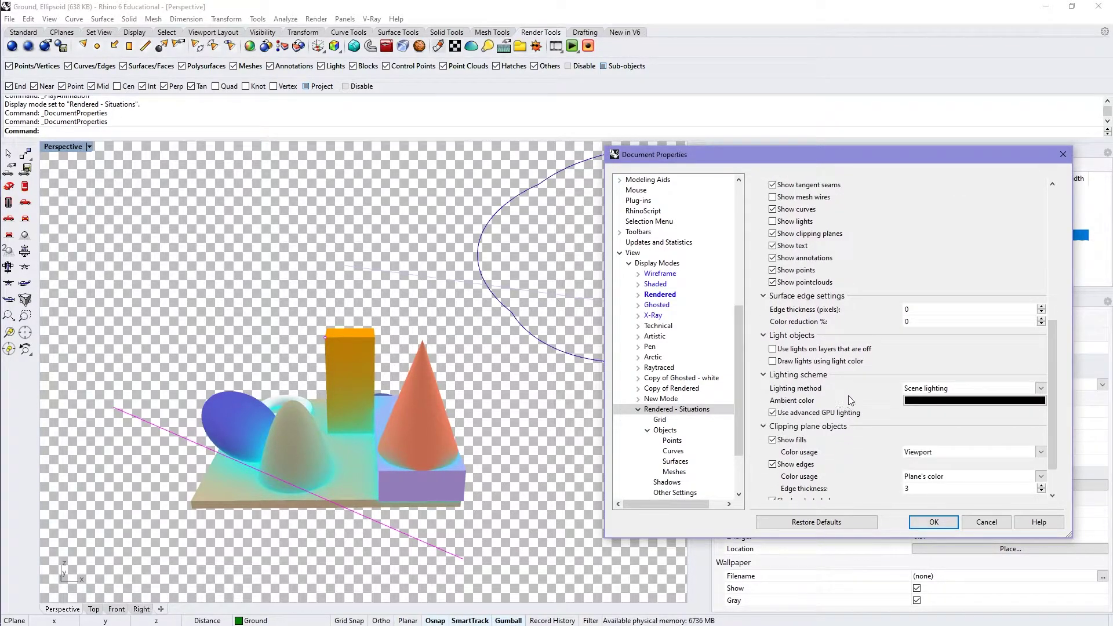
Try Ambient occlusion, Custom and Default lighting, then settle the lighting method on Scene lighting.
{"action": "left_click", "coordinate": [951, 387]}
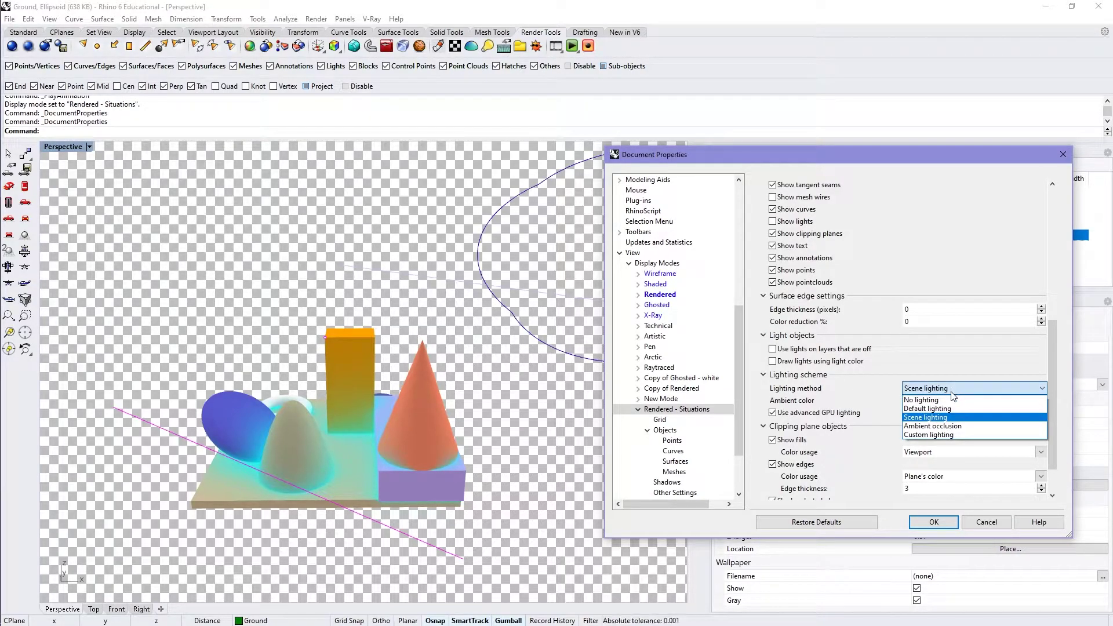
{"action": "left_click", "coordinate": [951, 426]}
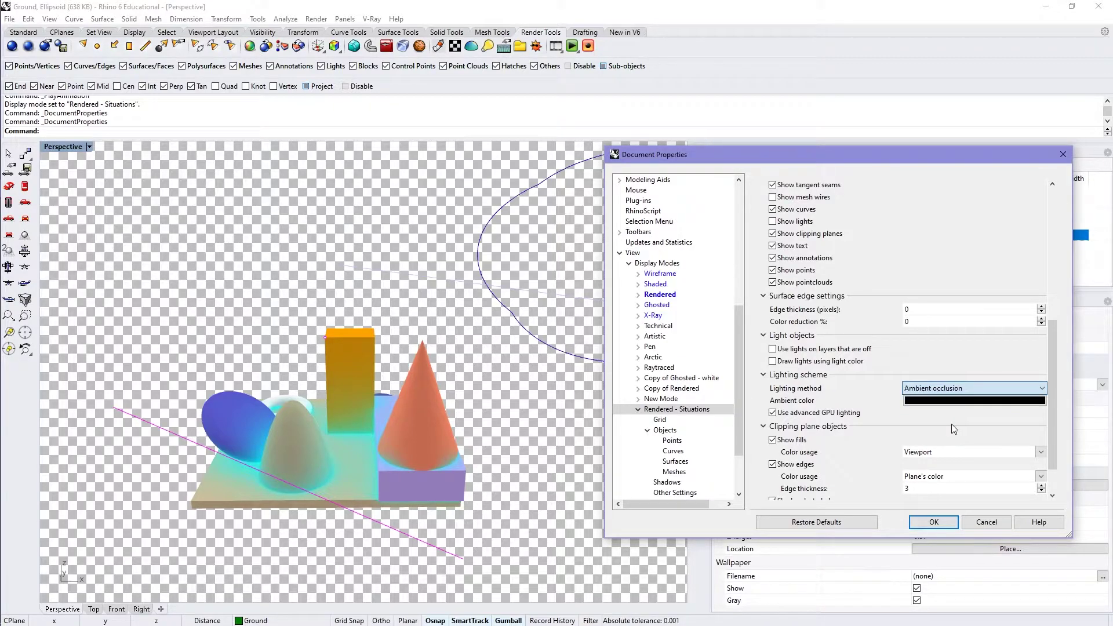
{"action": "left_click", "coordinate": [950, 388]}
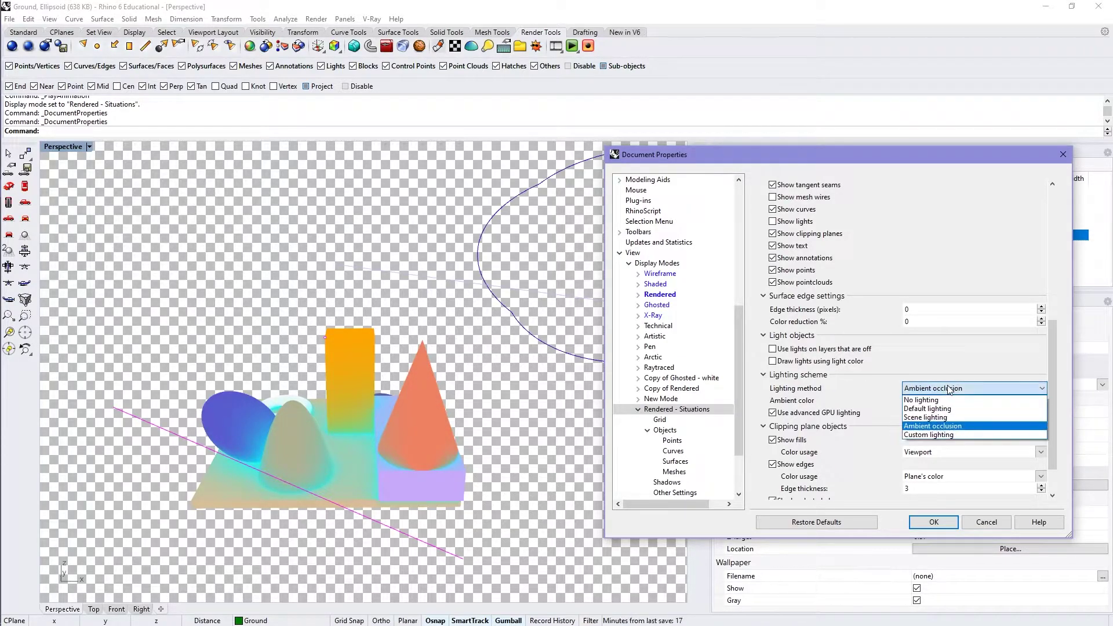
{"action": "left_click", "coordinate": [948, 435]}
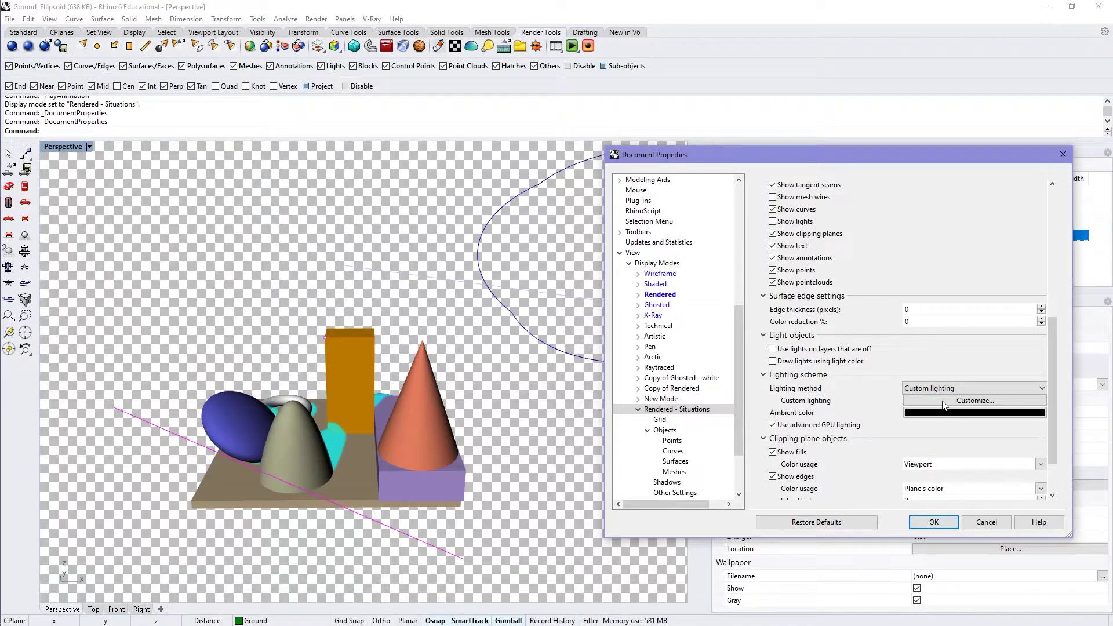
{"action": "left_click", "coordinate": [951, 400]}
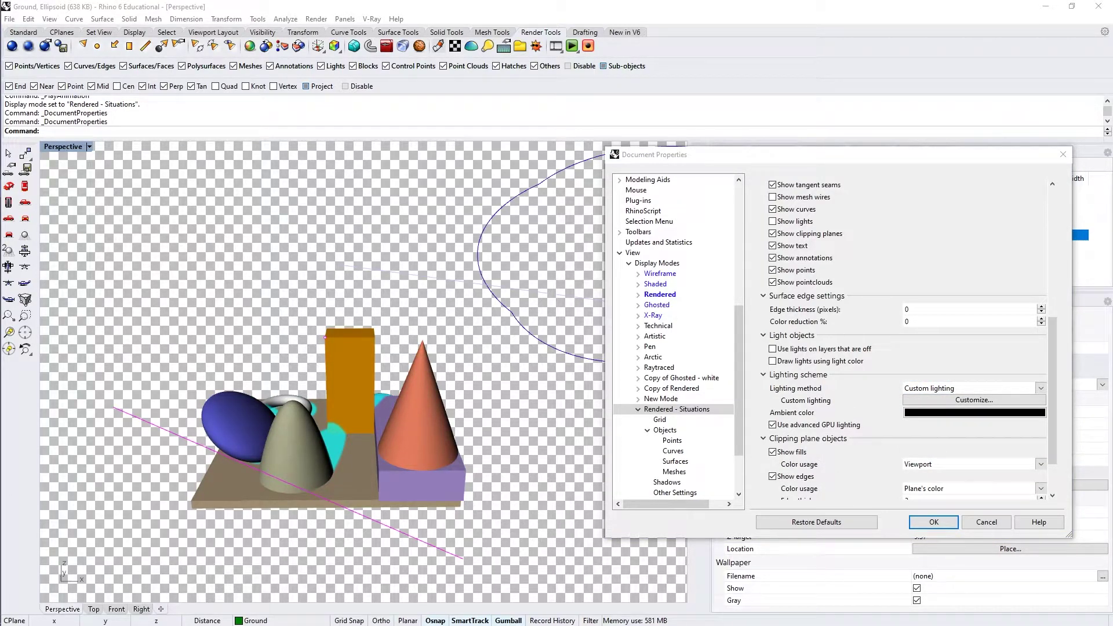
{"action": "left_click_drag", "start_coordinate": [723, 534], "coordinate": [749, 221]}
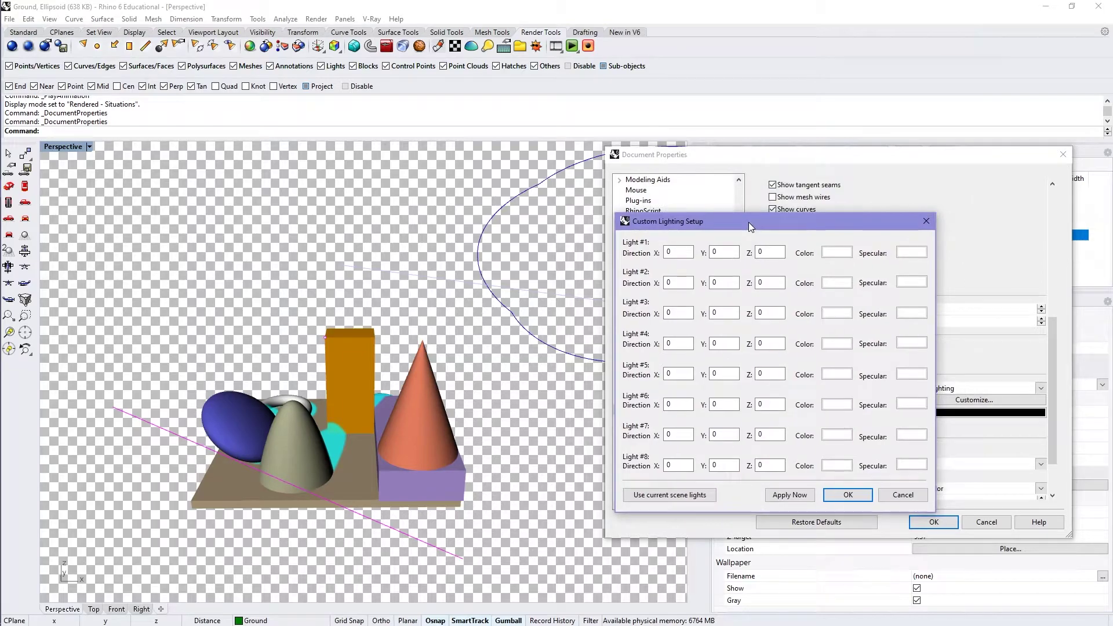
{"action": "left_click", "coordinate": [902, 494]}
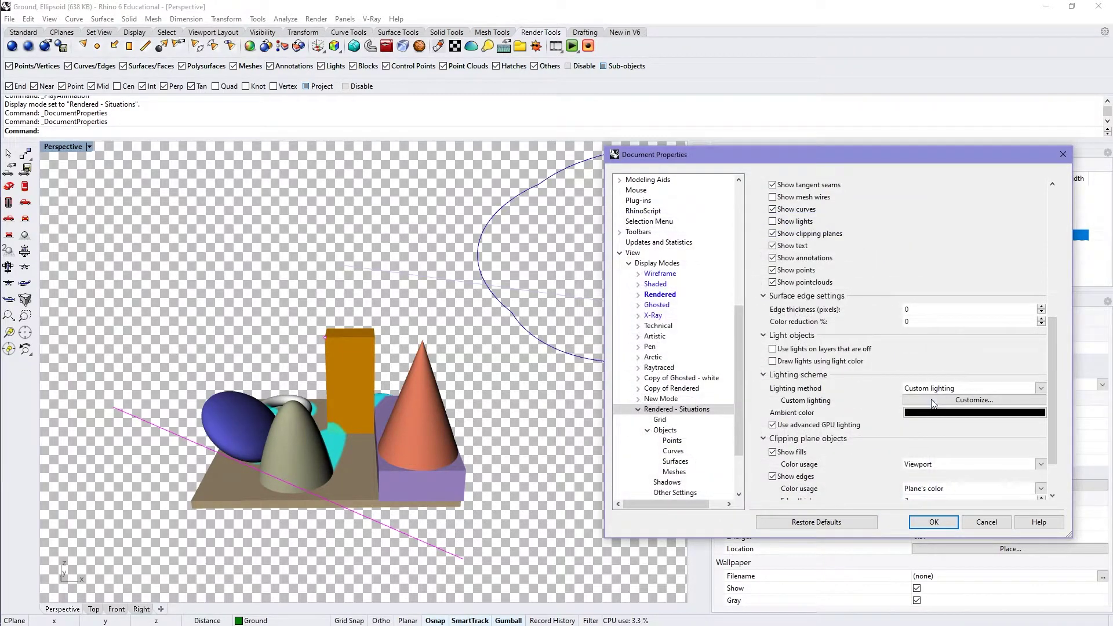
{"action": "left_click", "coordinate": [944, 388]}
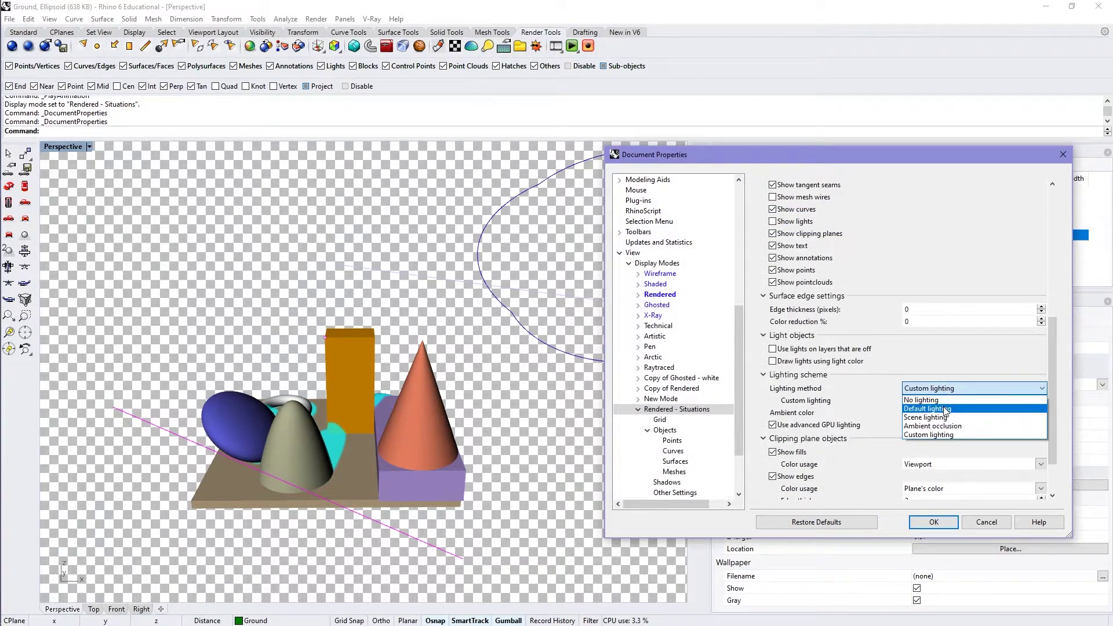
{"action": "left_click", "coordinate": [944, 409]}
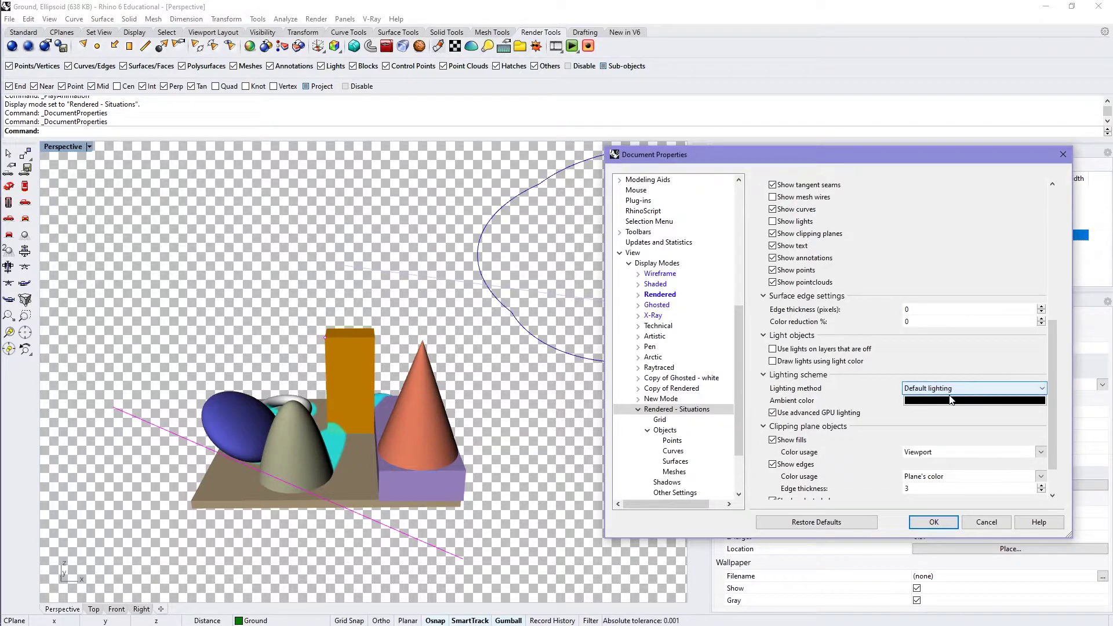
{"action": "left_click", "coordinate": [950, 388]}
{"action": "left_click", "coordinate": [945, 407]}
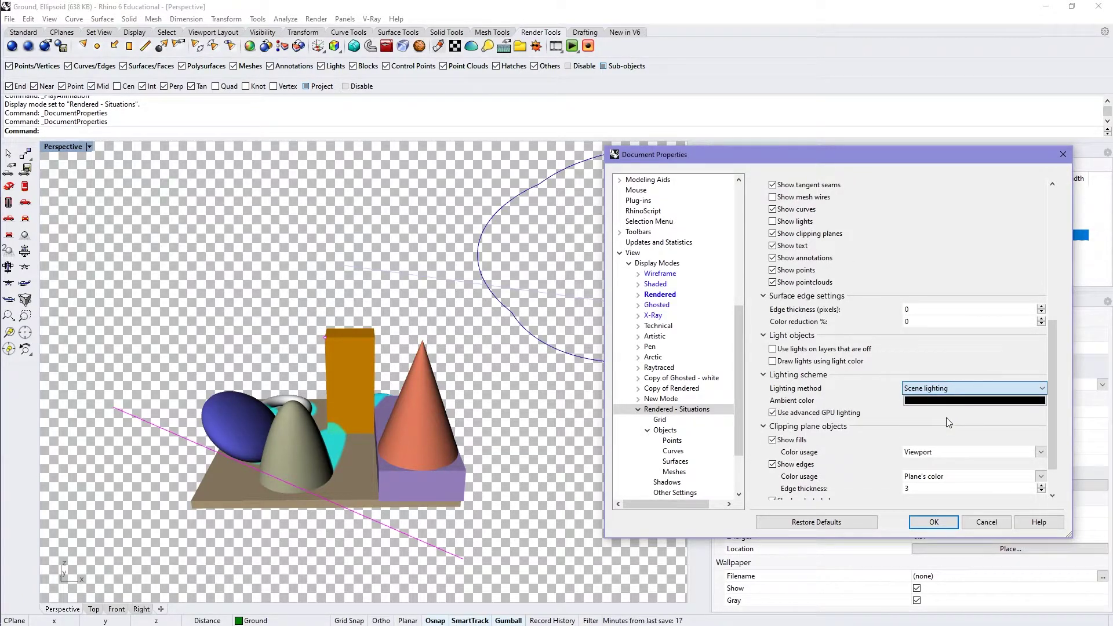
Set the Ambient color to Purple, then darken it in the colour square.
{"action": "left_click", "coordinate": [951, 400]}
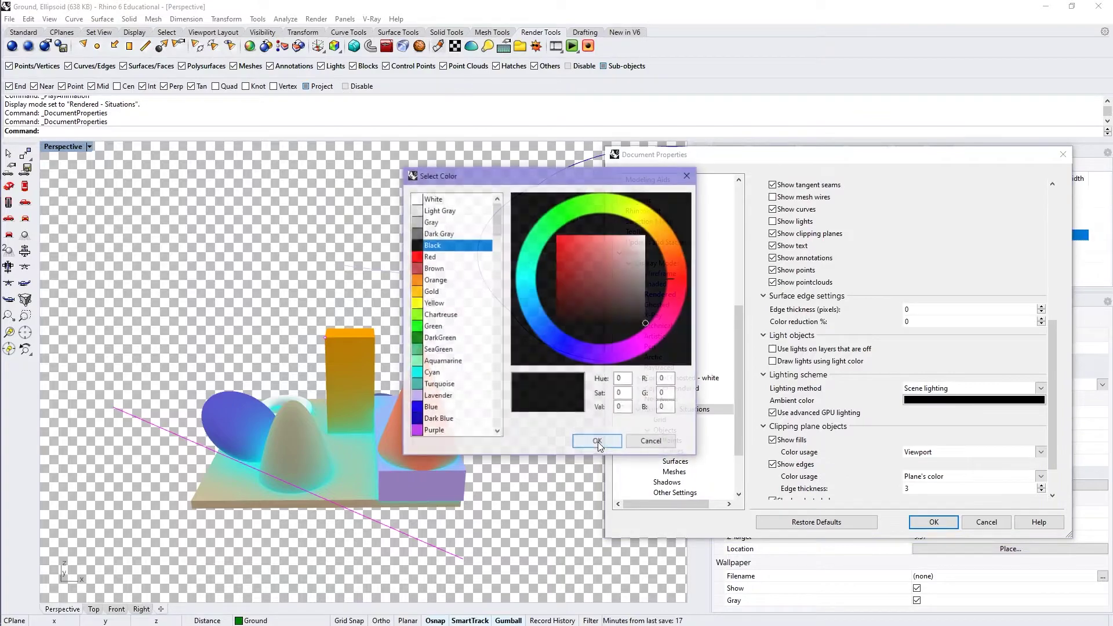
{"action": "left_click", "coordinate": [432, 431]}
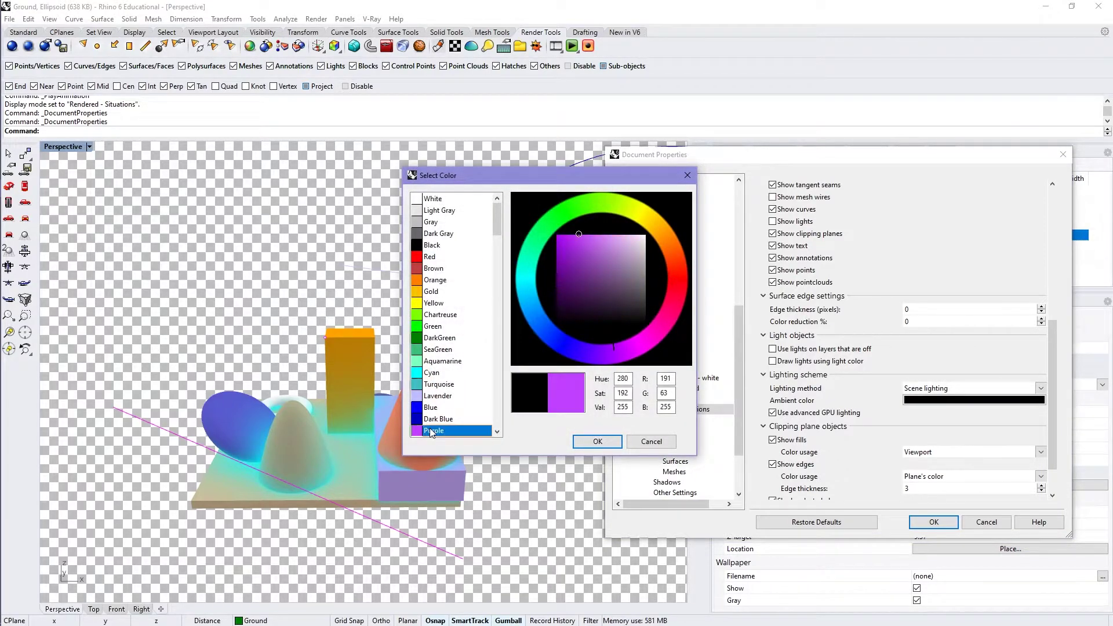
{"action": "left_click", "coordinate": [598, 441]}
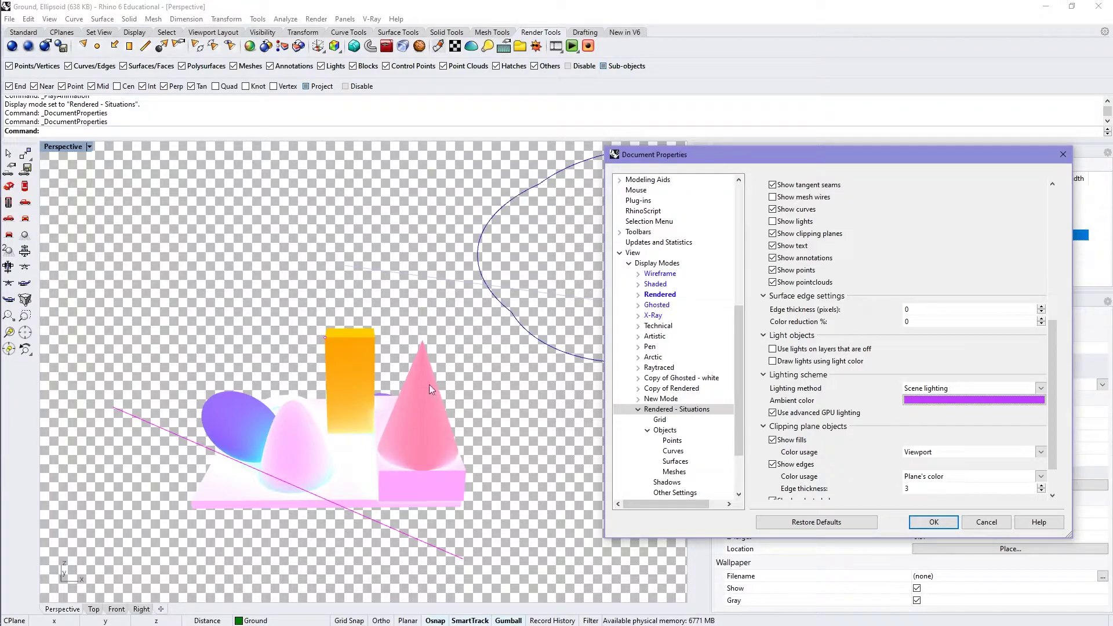
{"action": "left_click", "coordinate": [958, 400]}
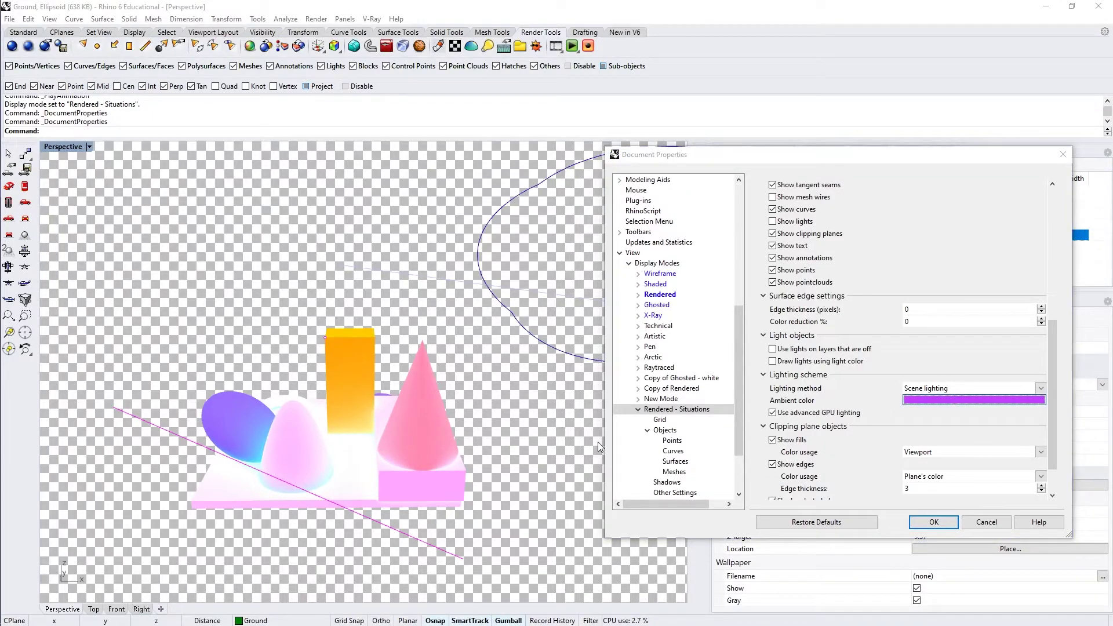
{"action": "left_click_drag", "start_coordinate": [567, 260], "coordinate": [557, 285]}
{"action": "left_click", "coordinate": [598, 442]}
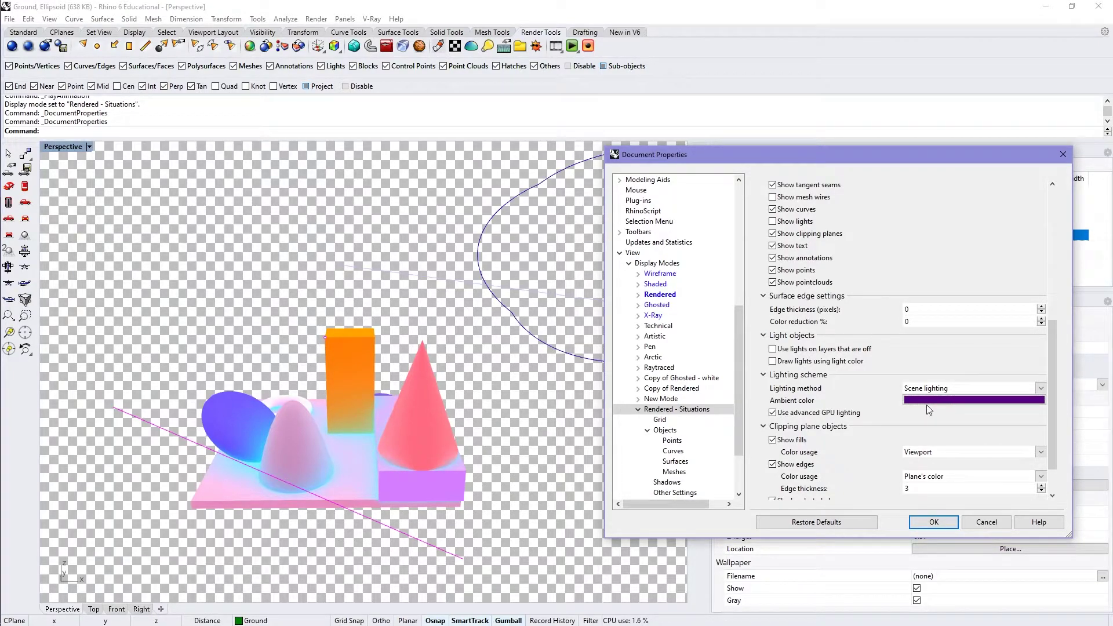
{"action": "scroll", "coordinate": [875, 419], "scroll_direction": "down", "scroll_amount": 3}
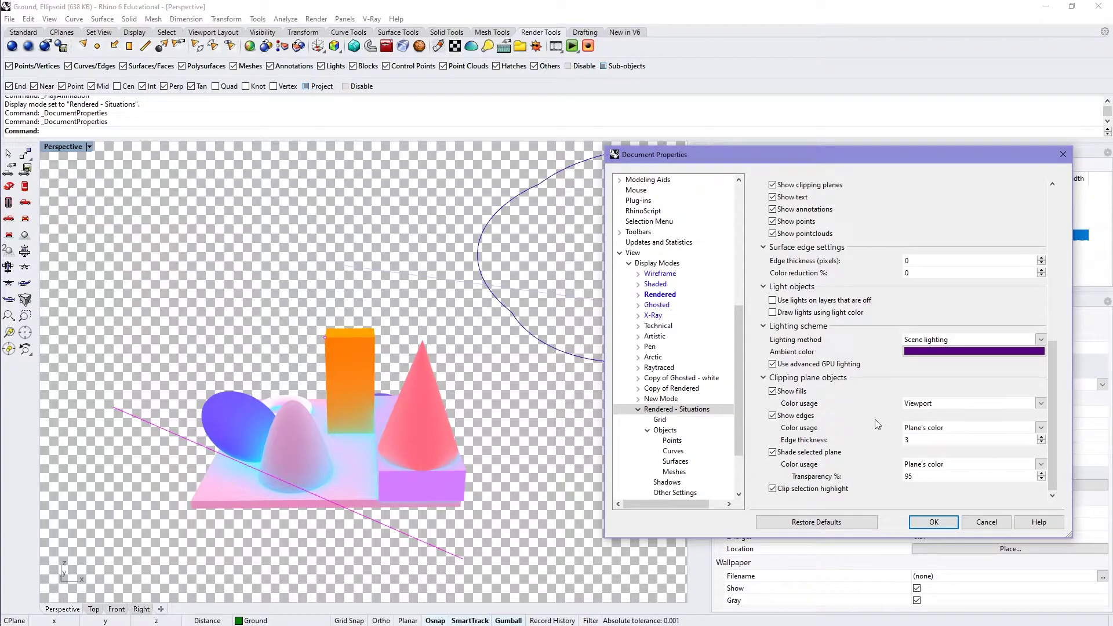
On the Grid page, keep the world axis icon shown, reverting its axis colours to application colours.
{"action": "left_click", "coordinate": [661, 421]}
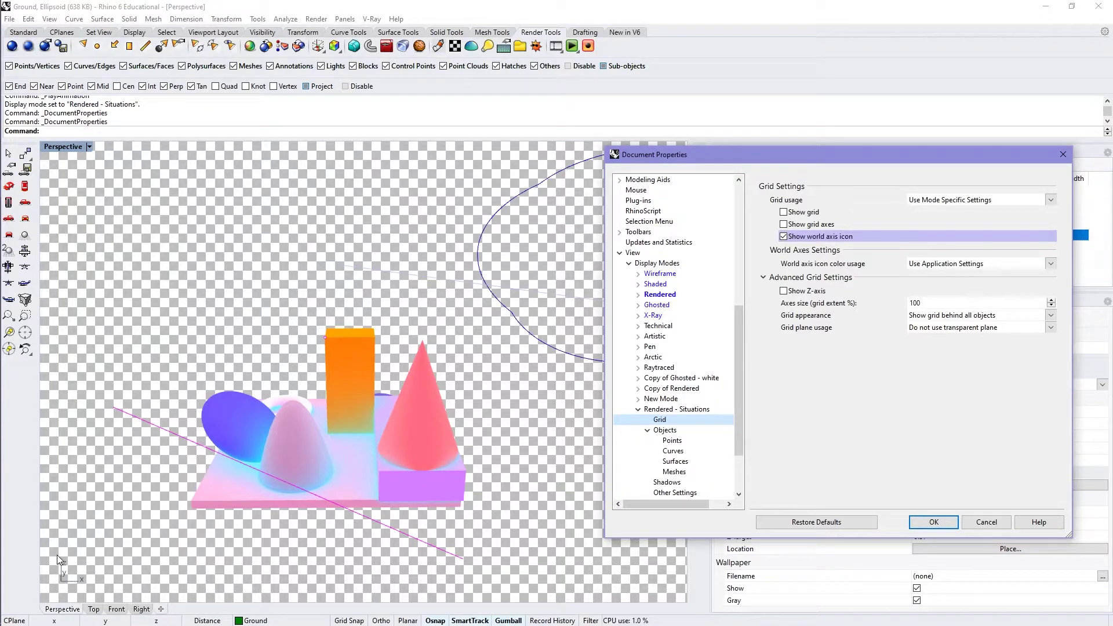
{"action": "left_click", "coordinate": [810, 240]}
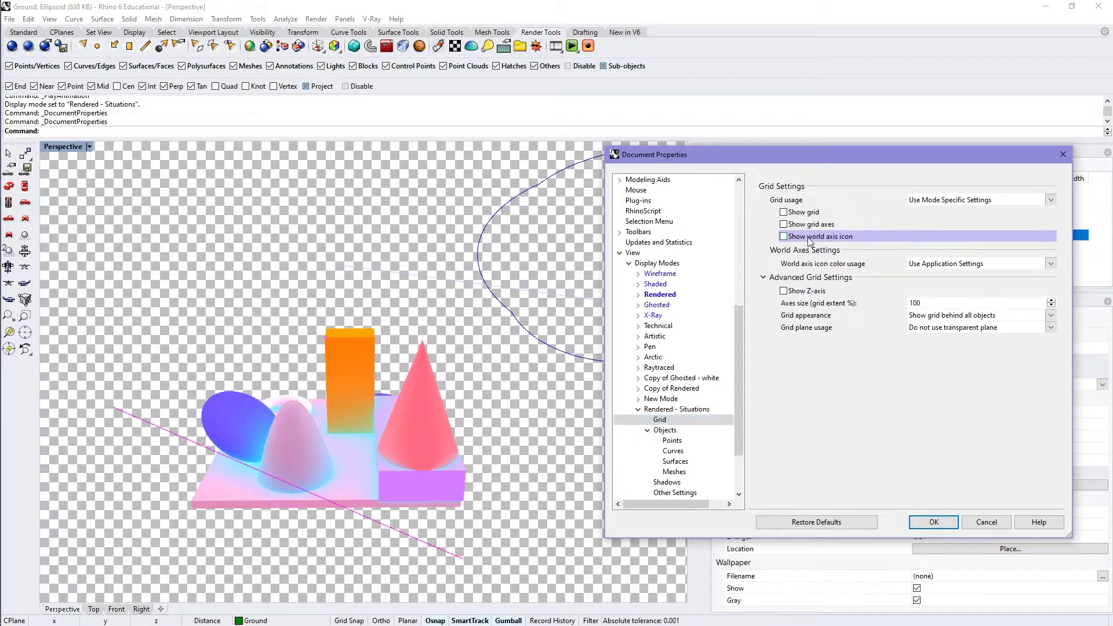
{"action": "left_click", "coordinate": [798, 239]}
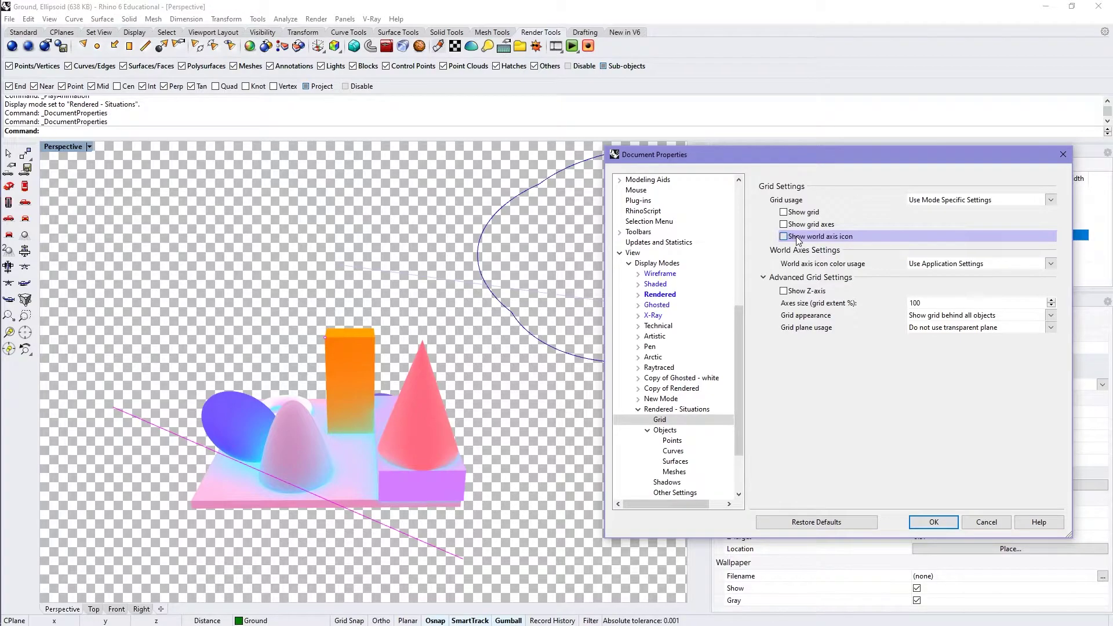
{"action": "left_click", "coordinate": [984, 200]}
{"action": "left_click", "coordinate": [983, 201]}
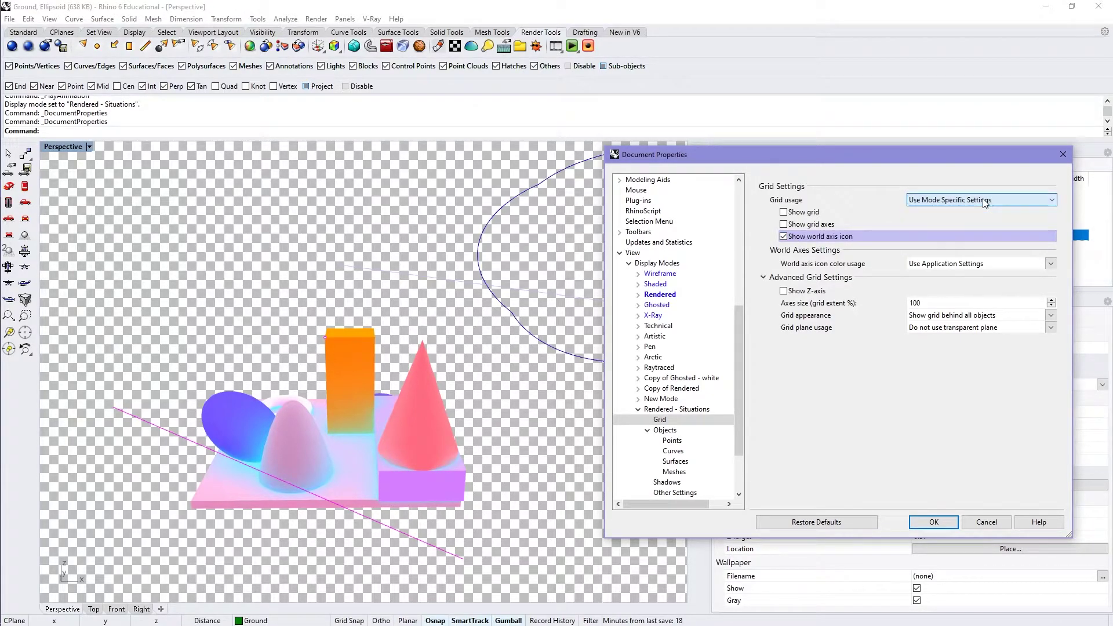
{"action": "left_click", "coordinate": [961, 264]}
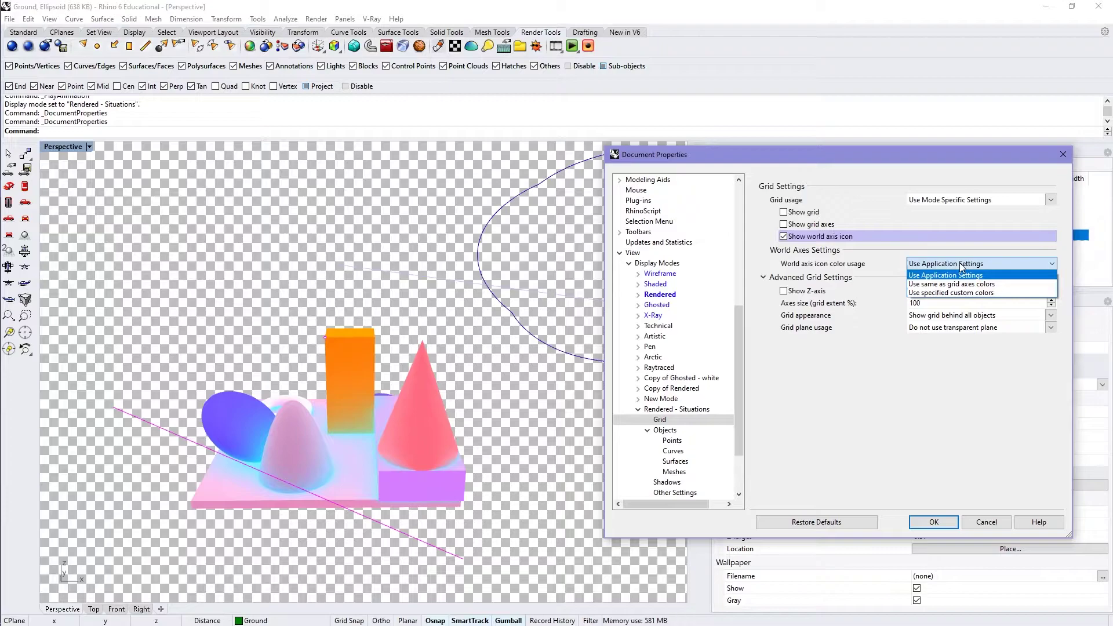
{"action": "left_click", "coordinate": [966, 293]}
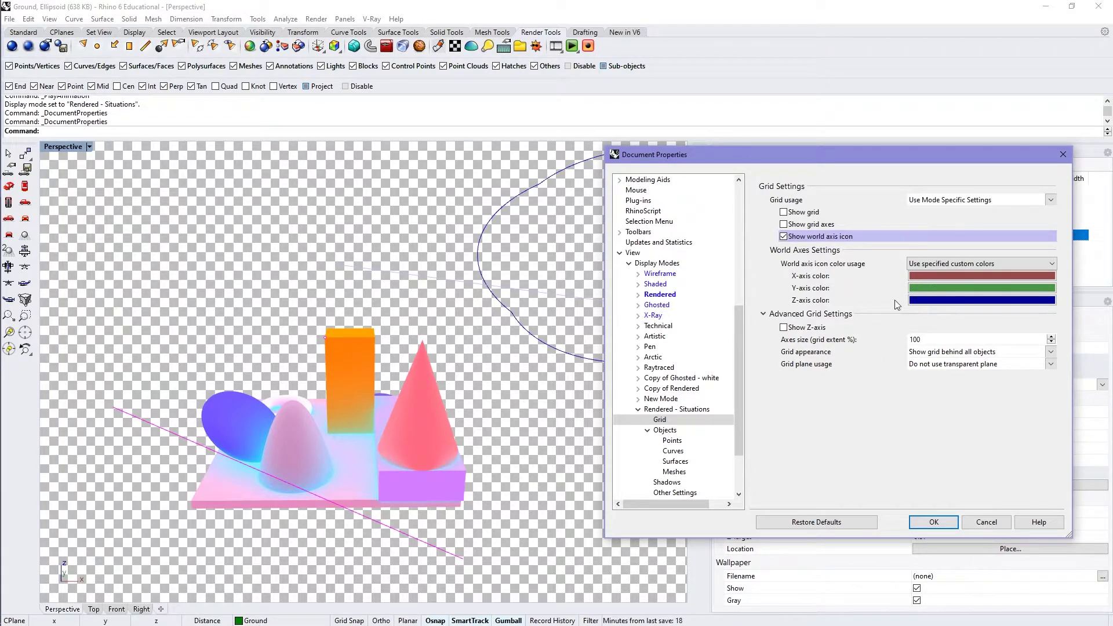
{"action": "left_click", "coordinate": [926, 263]}
{"action": "left_click", "coordinate": [948, 276]}
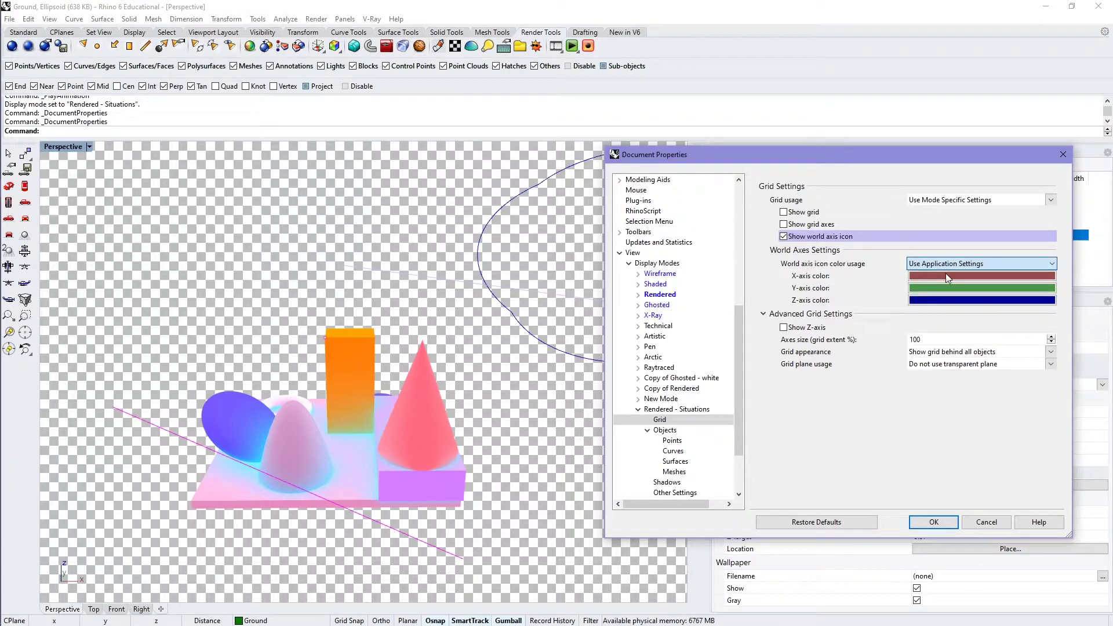
Turn Show grid axes and Show grid on, then off again.
{"action": "left_click", "coordinate": [784, 224]}
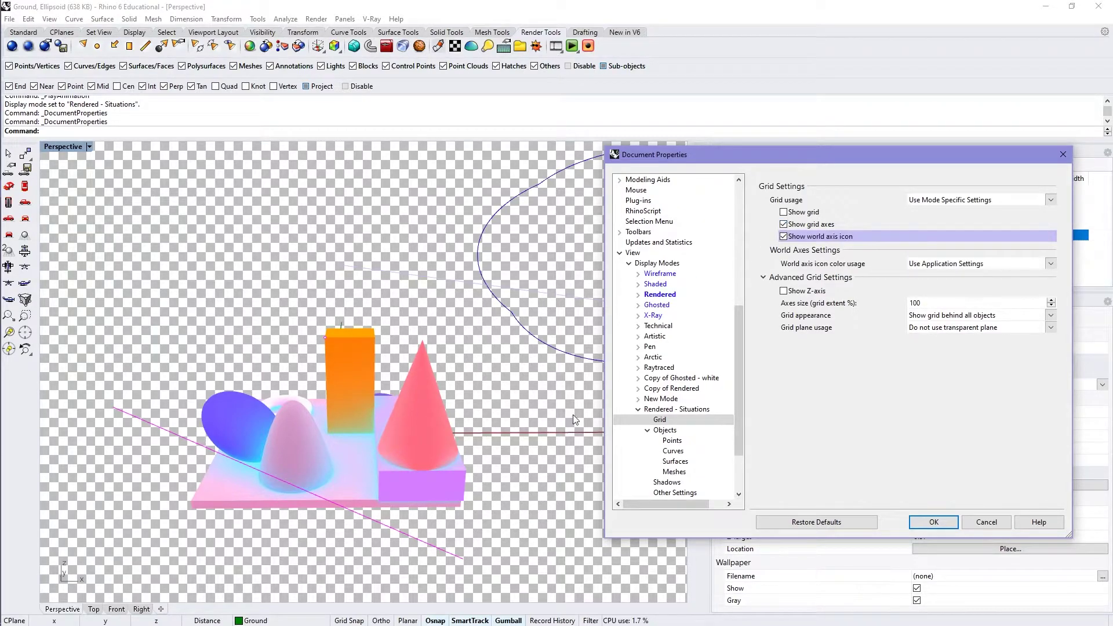
{"action": "left_click", "coordinate": [796, 213]}
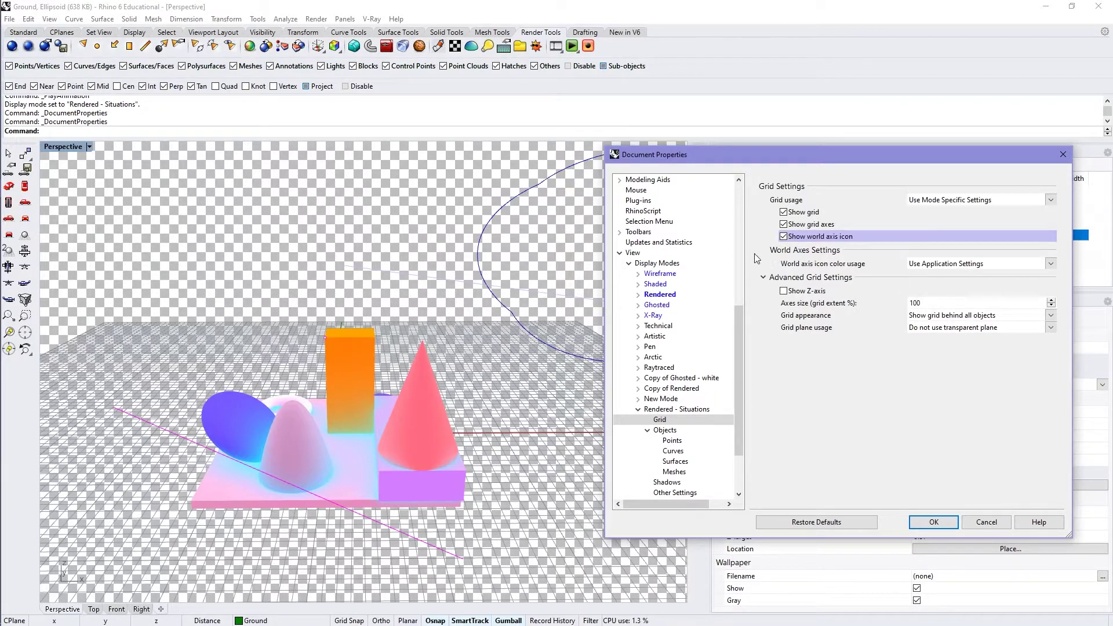
{"action": "left_click", "coordinate": [784, 224]}
{"action": "left_click", "coordinate": [783, 211]}
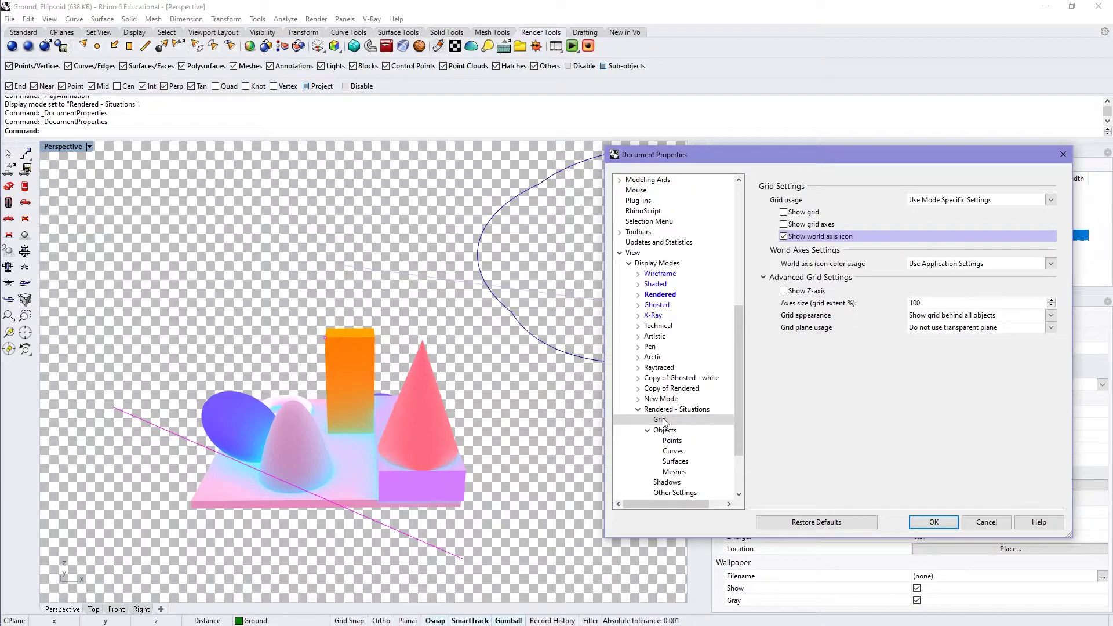
Set the curve width to 6 pixels, then back to 1 pixel.
{"action": "left_click", "coordinate": [665, 432]}
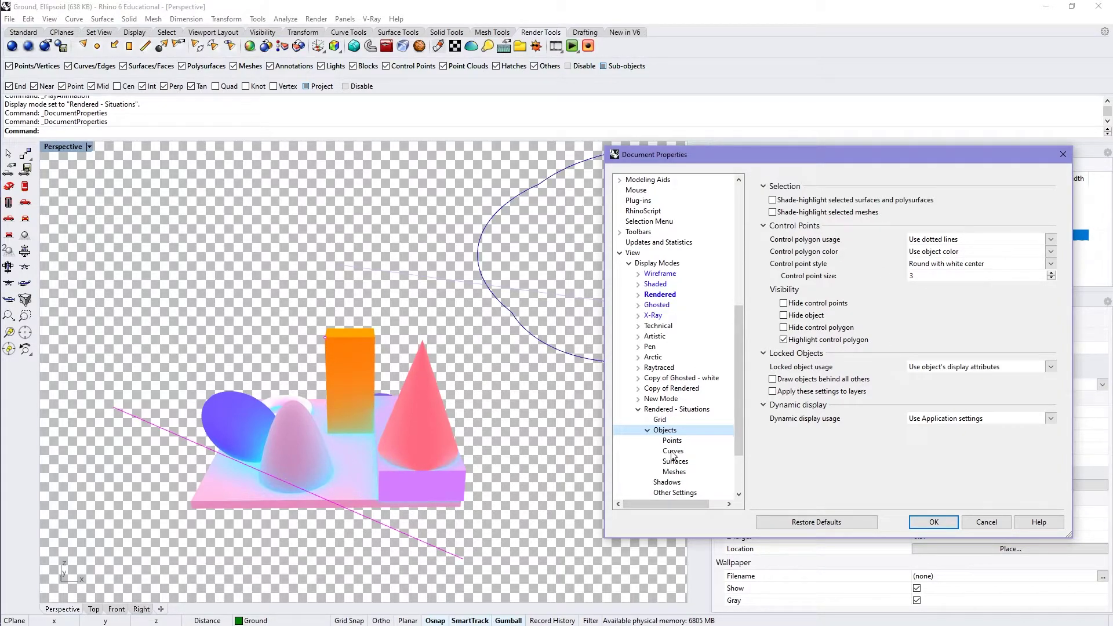
{"action": "left_click", "coordinate": [673, 453]}
{"action": "double_click", "coordinate": [929, 212]}
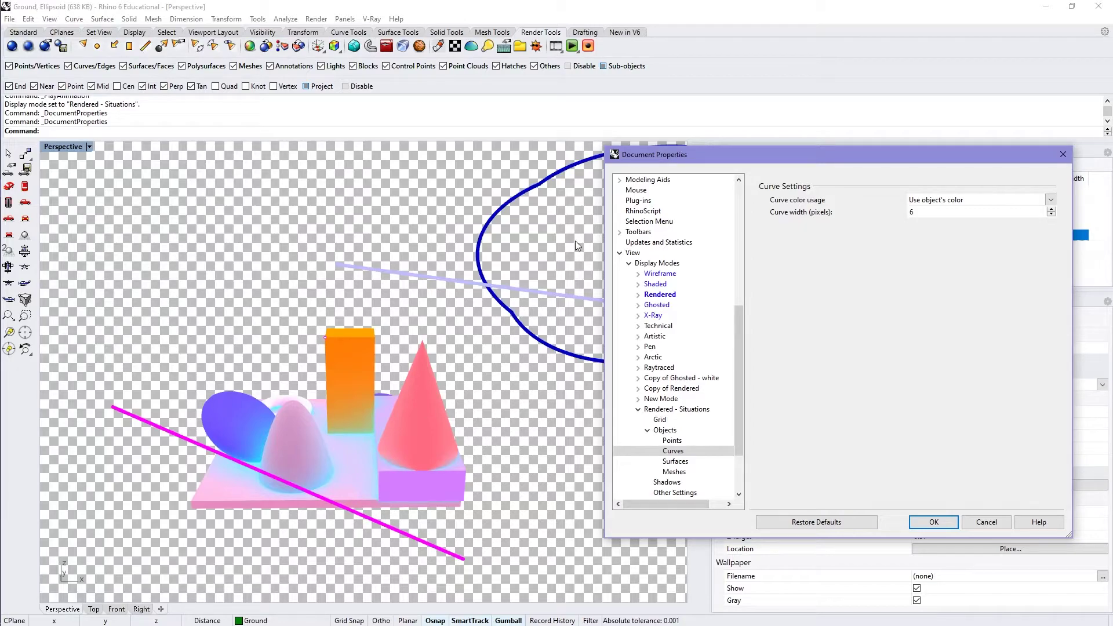
{"action": "double_click", "coordinate": [930, 212]}
{"action": "type", "text": "1"}
{"action": "left_click", "coordinate": [665, 430]}
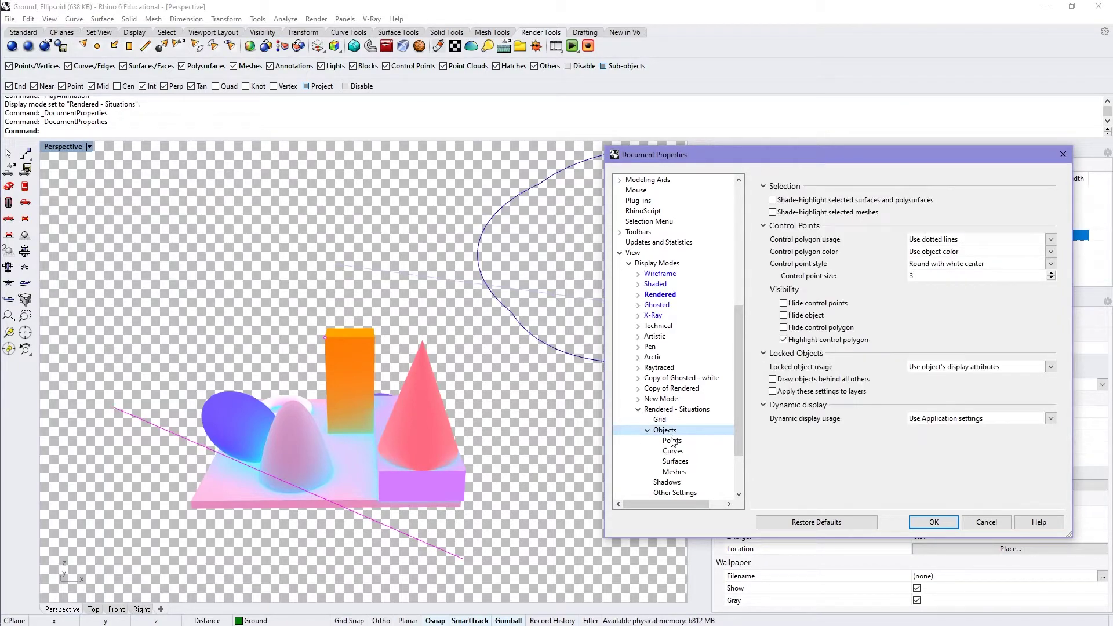
On the Points page, set the point size to 8.
{"action": "left_click", "coordinate": [671, 440]}
{"action": "double_click", "coordinate": [924, 213]}
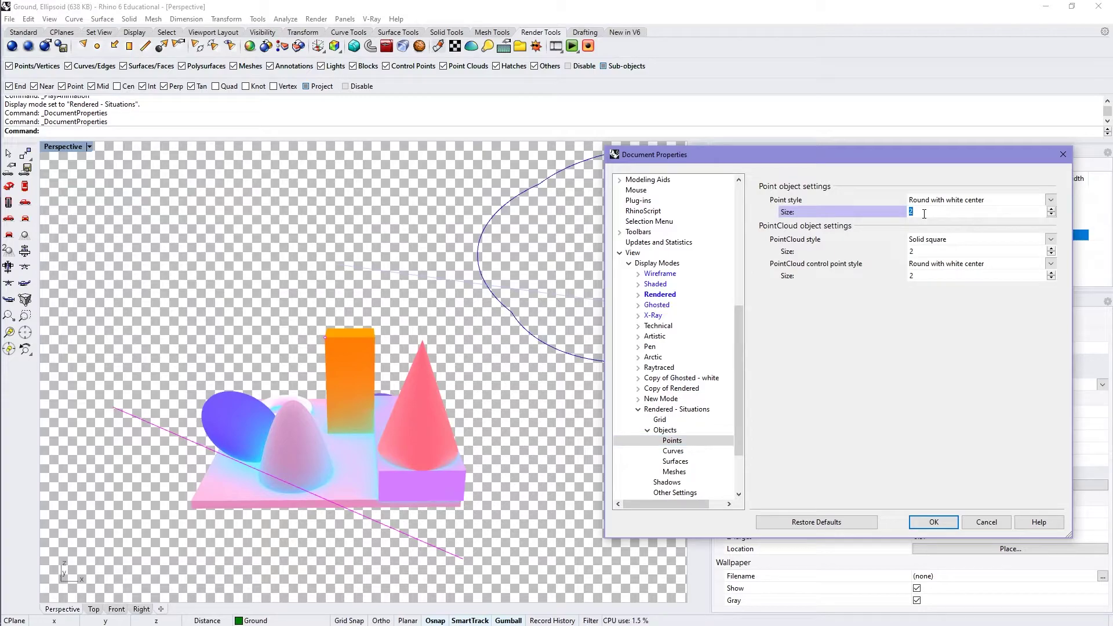
{"action": "type", "text": "8"}
{"action": "left_click", "coordinate": [936, 203]}
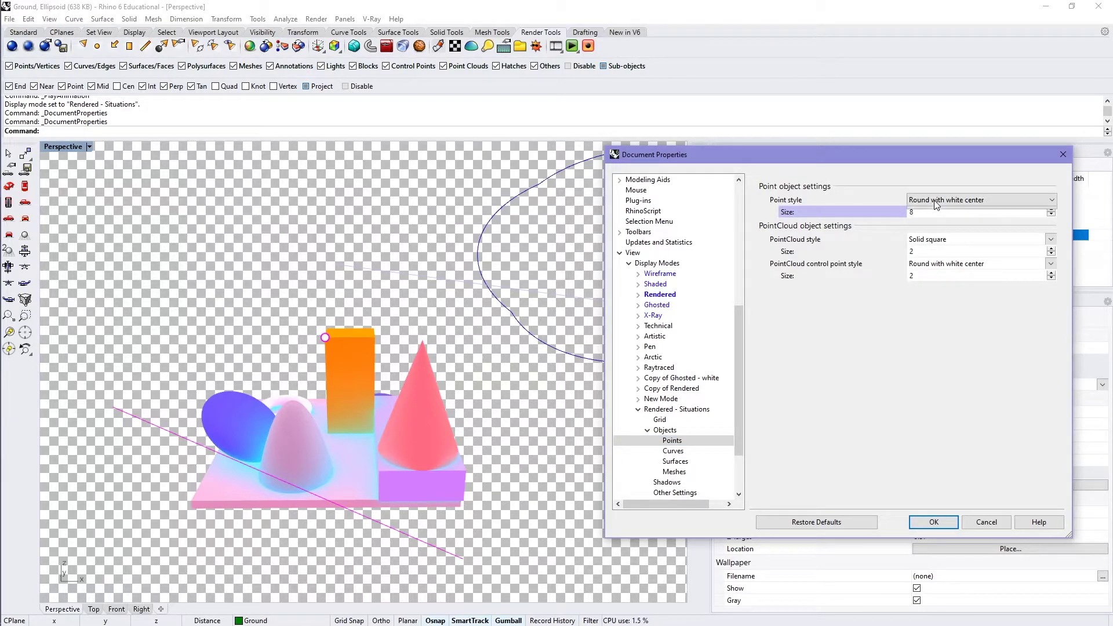
{"action": "left_click", "coordinate": [905, 295]}
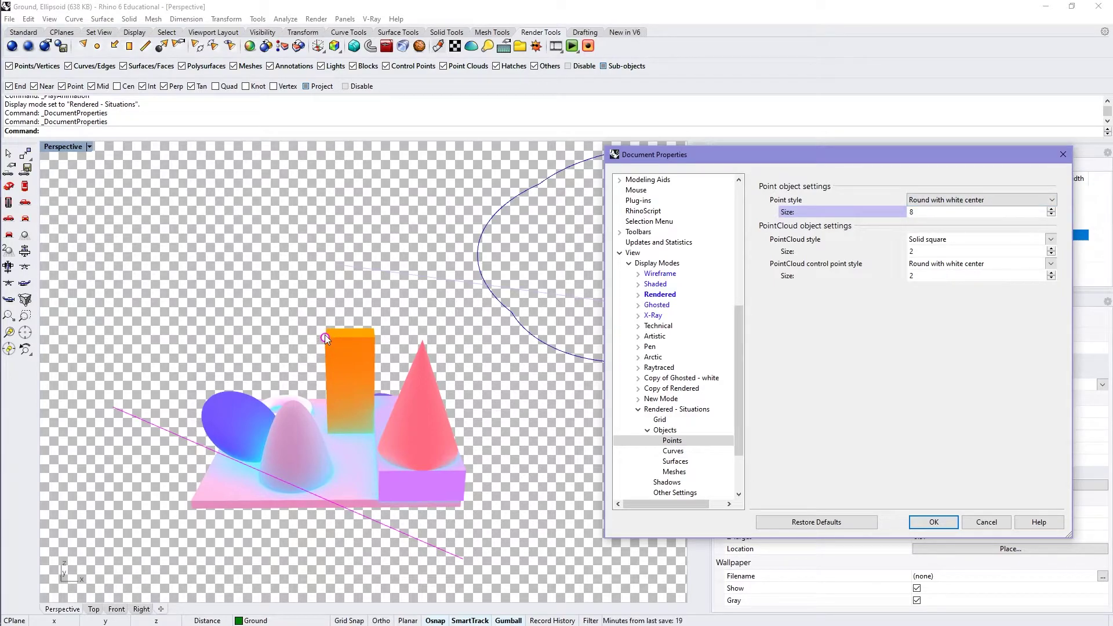
Try Solid circle and Solid square styles, then choose Round with white center at size 3.
{"action": "left_click", "coordinate": [976, 204]}
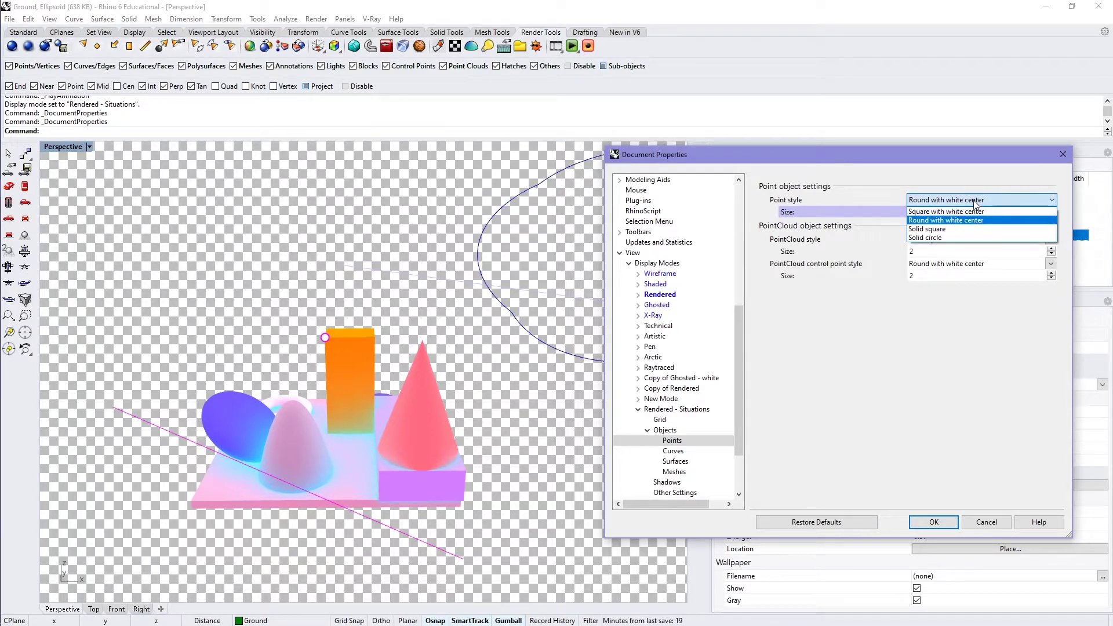
{"action": "left_click", "coordinate": [958, 238]}
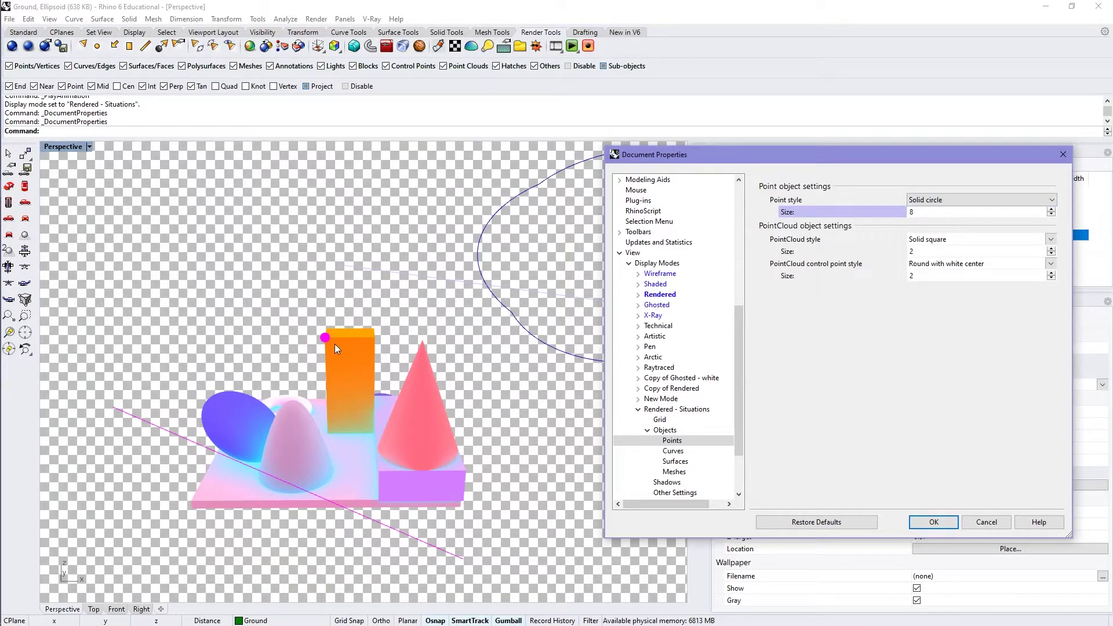
{"action": "left_click", "coordinate": [950, 201]}
{"action": "left_click", "coordinate": [949, 230]}
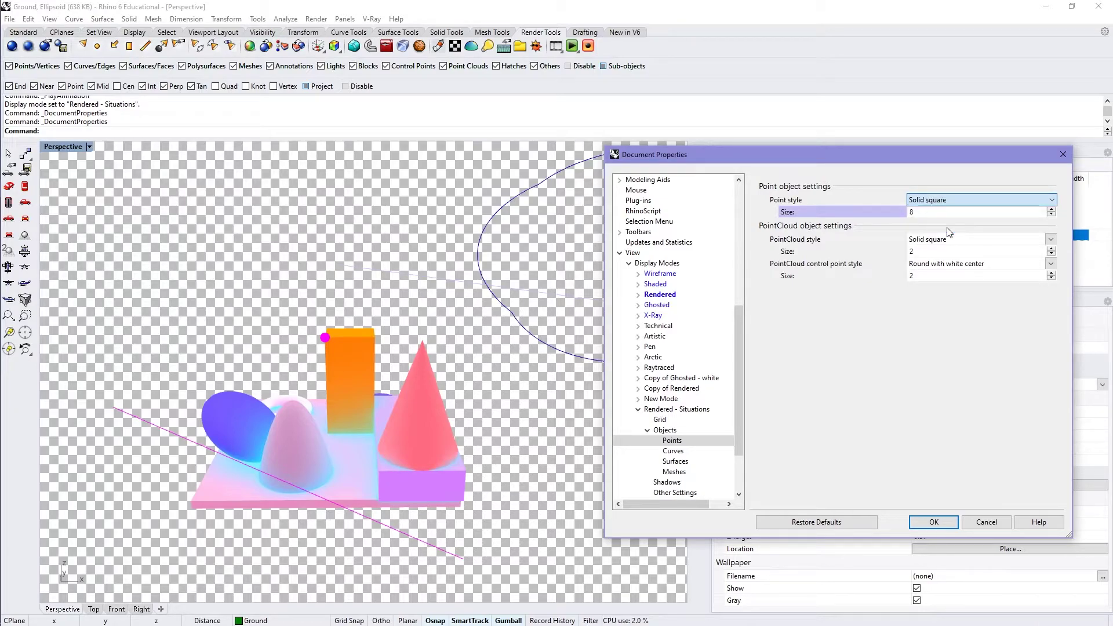
{"action": "left_click", "coordinate": [950, 200]}
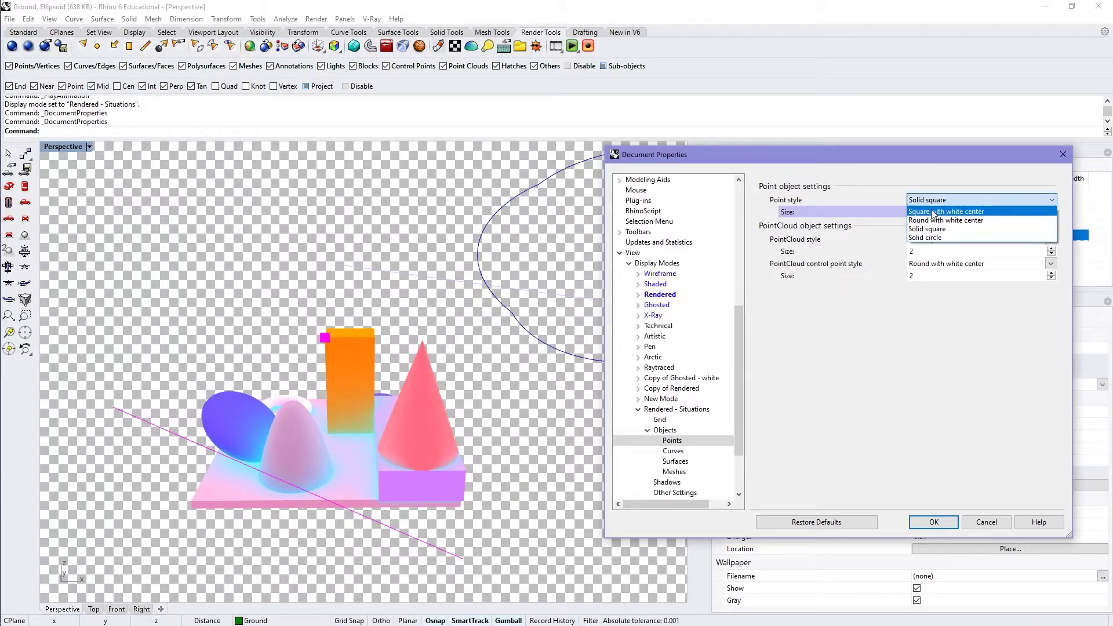
{"action": "left_click", "coordinate": [951, 221]}
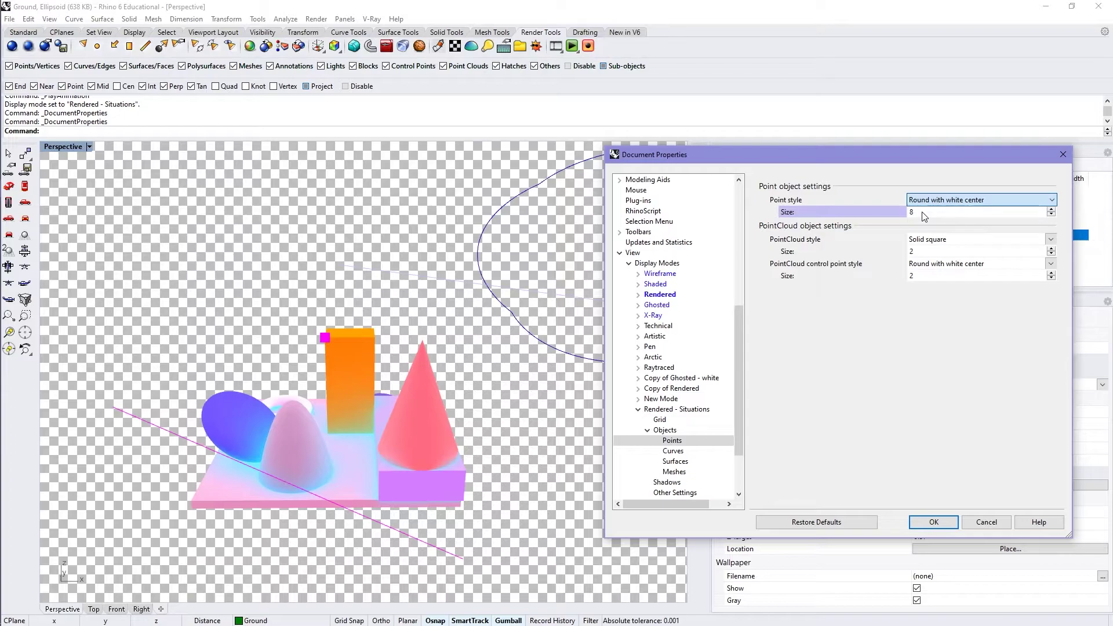
{"action": "left_click", "coordinate": [923, 213]}
{"action": "type", "text": "3"}
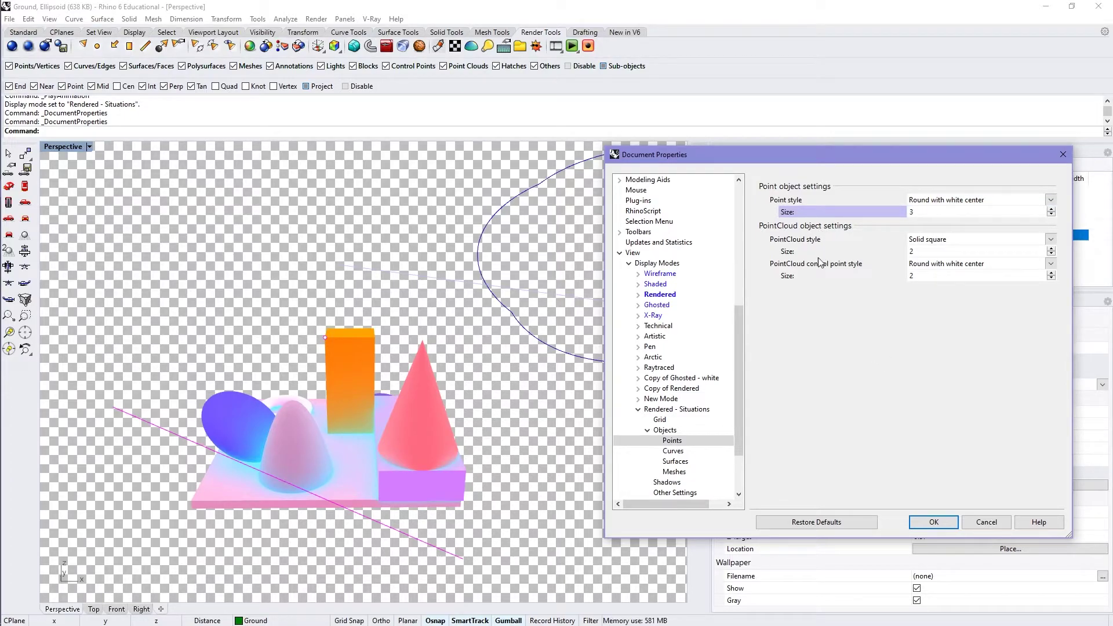
On the Surfaces page, try drawing all surface edges in a single orange colour.
{"action": "left_click", "coordinate": [677, 462]}
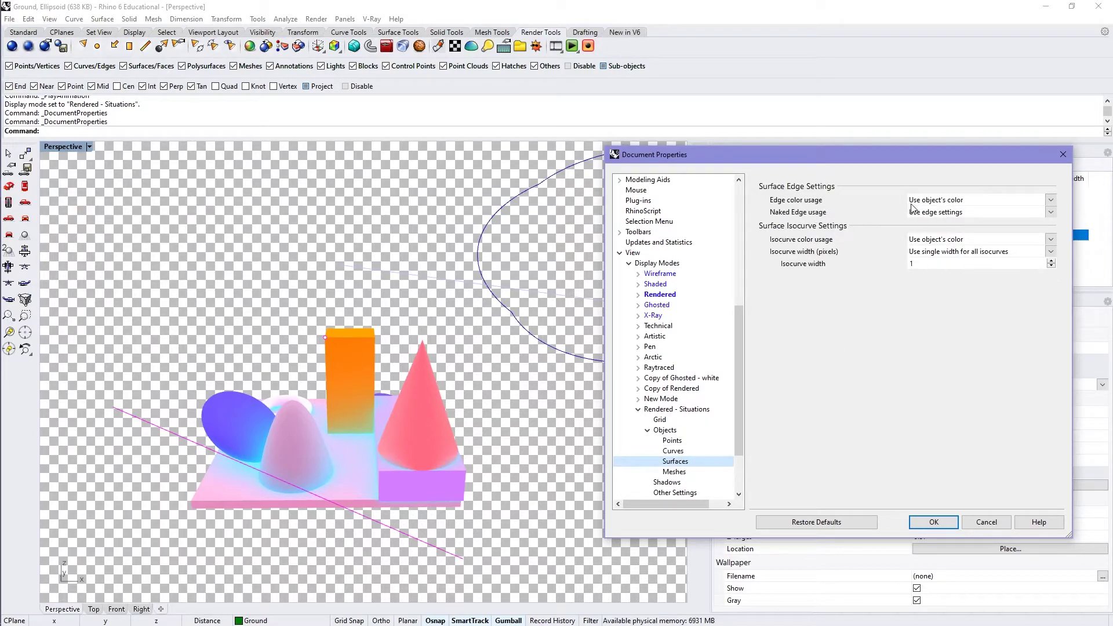
{"action": "left_click", "coordinate": [936, 213]}
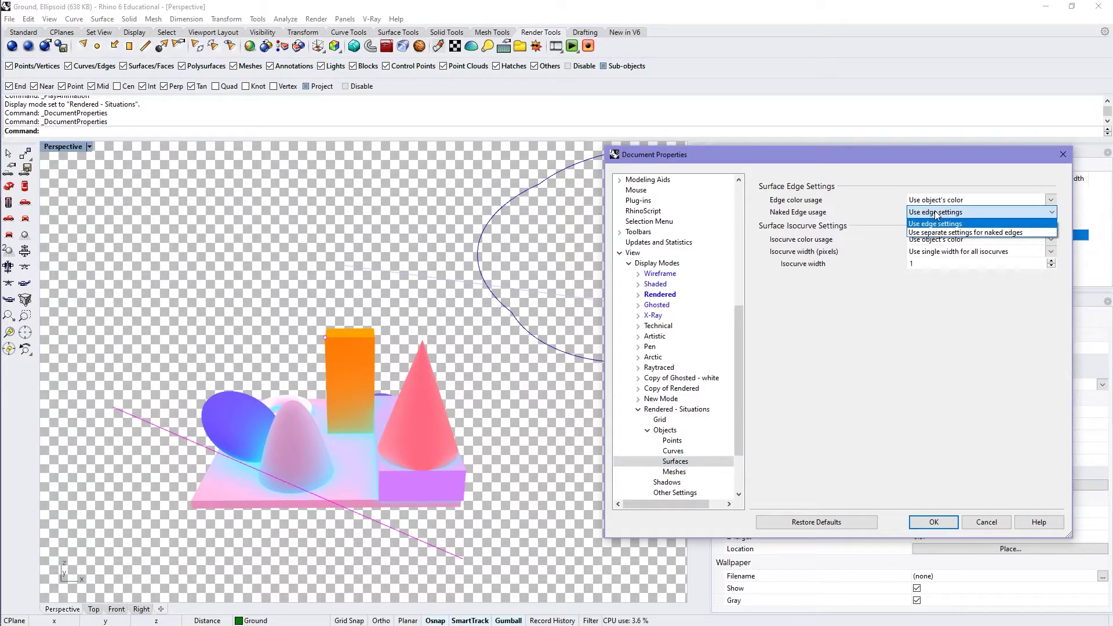
{"action": "left_click", "coordinate": [935, 202]}
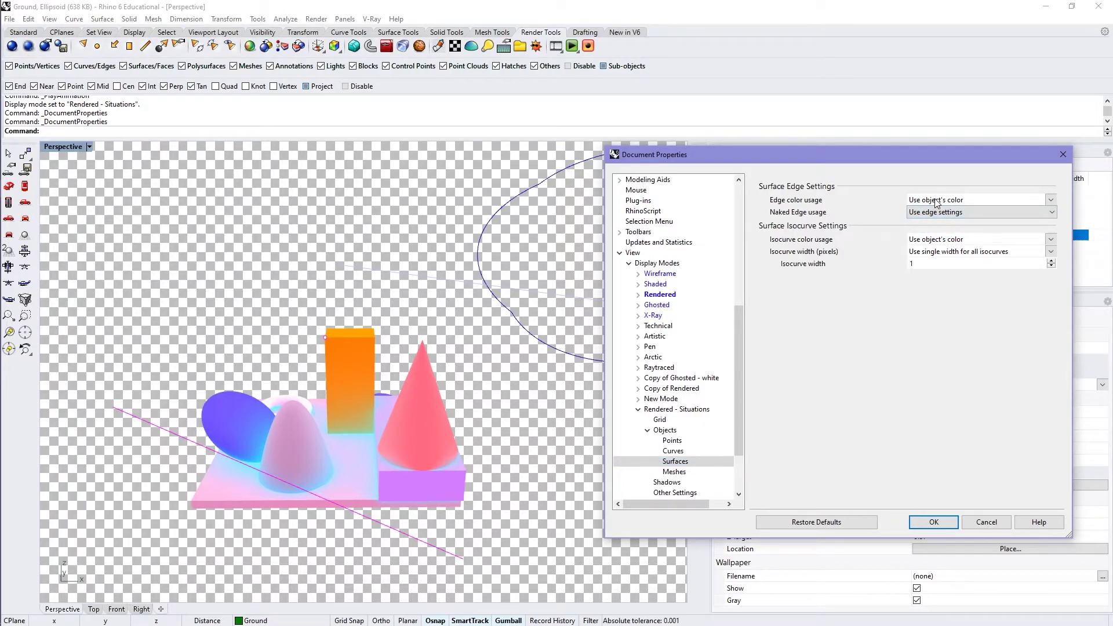
{"action": "left_click", "coordinate": [937, 202]}
{"action": "left_click", "coordinate": [952, 229]}
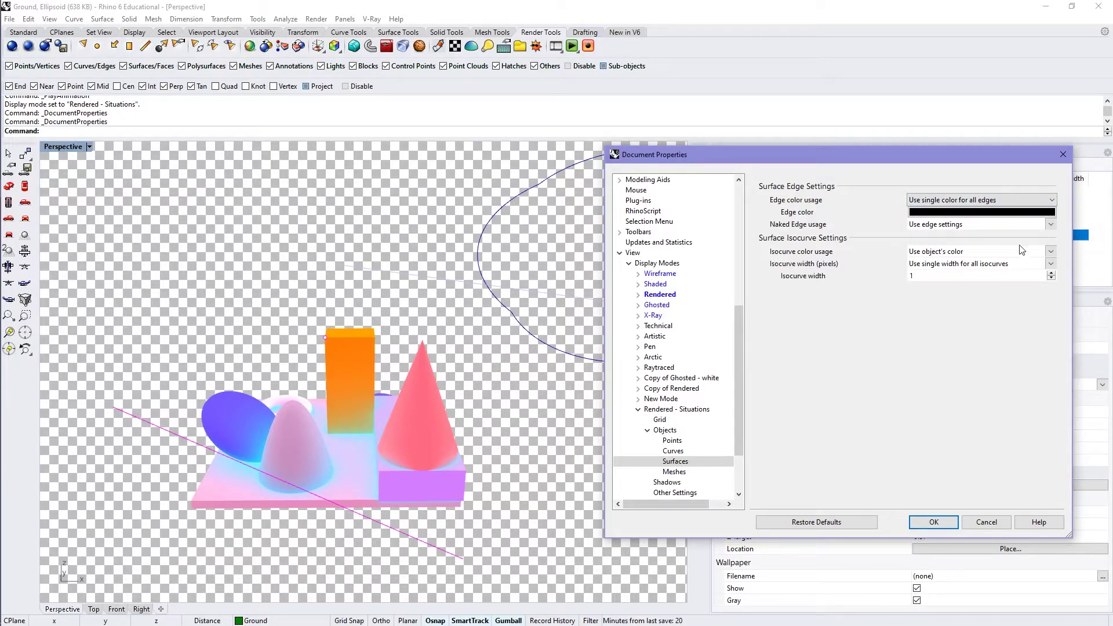
{"action": "left_click", "coordinate": [970, 212]}
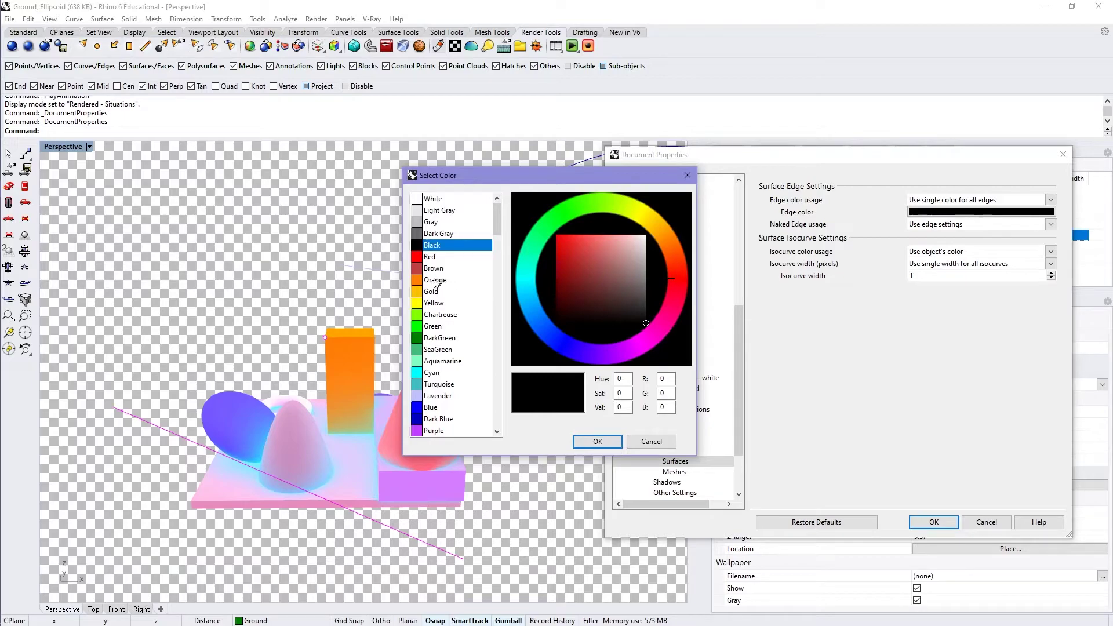
{"action": "left_click", "coordinate": [435, 280]}
{"action": "left_click", "coordinate": [586, 439]}
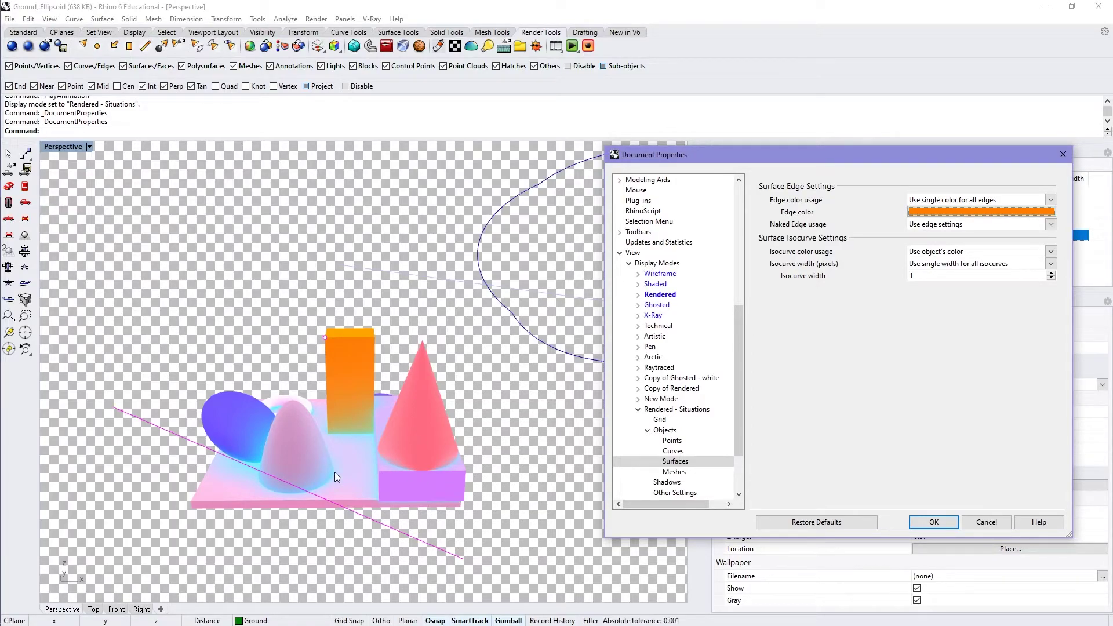
Set Naked Edge usage to Use edge settings and Edge color usage to Use object's color.
{"action": "left_click", "coordinate": [920, 230]}
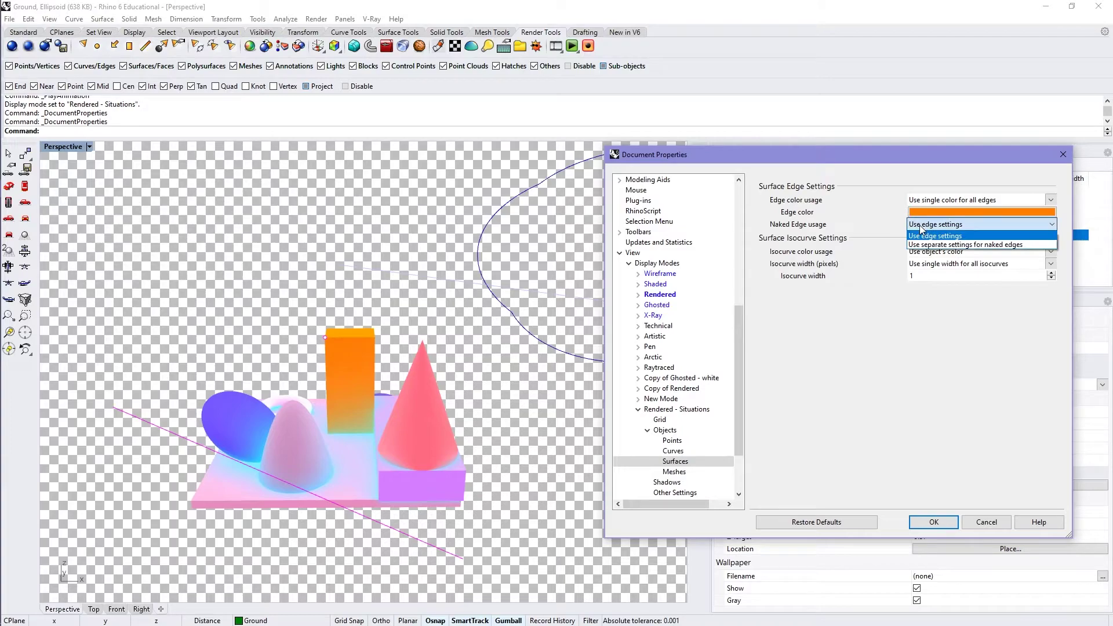
{"action": "left_click", "coordinate": [943, 244]}
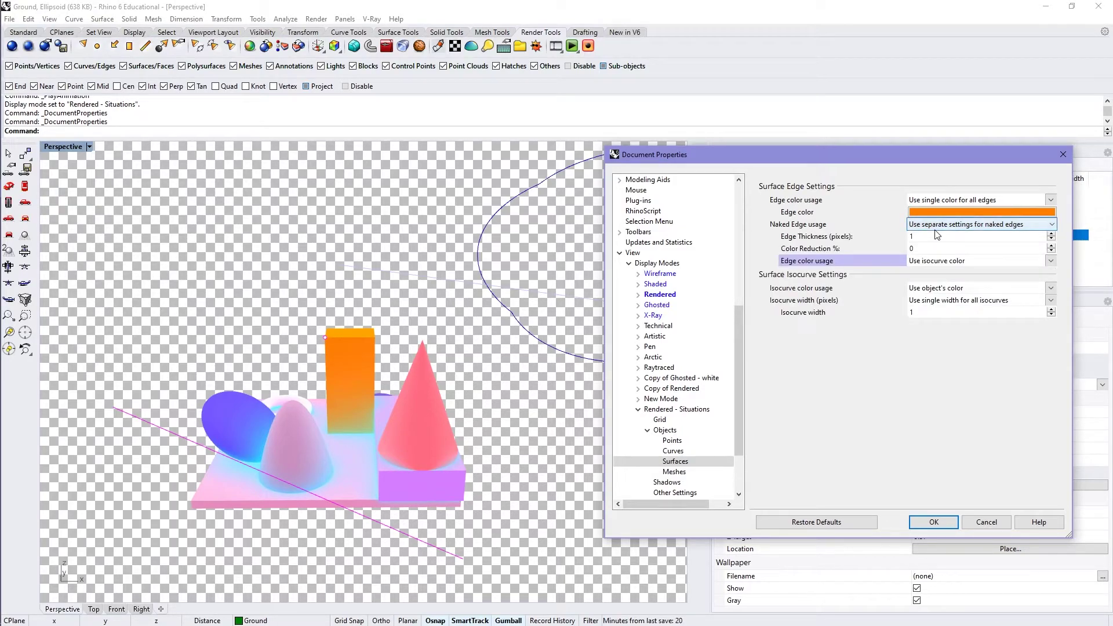
{"action": "left_click", "coordinate": [920, 249]}
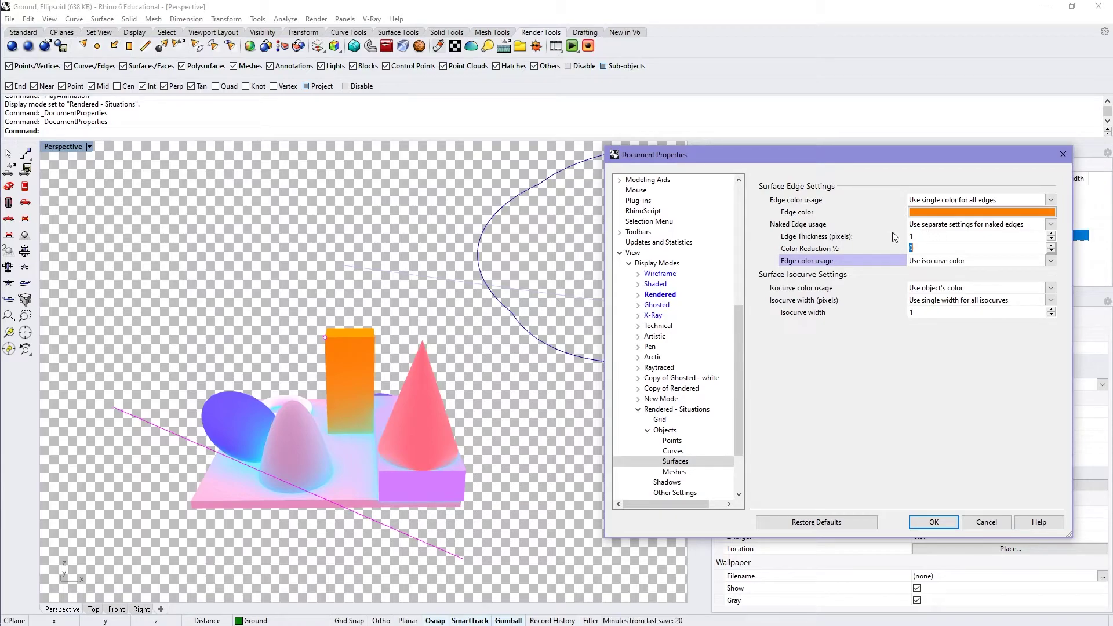
{"action": "left_click", "coordinate": [933, 228]}
{"action": "left_click", "coordinate": [940, 236]}
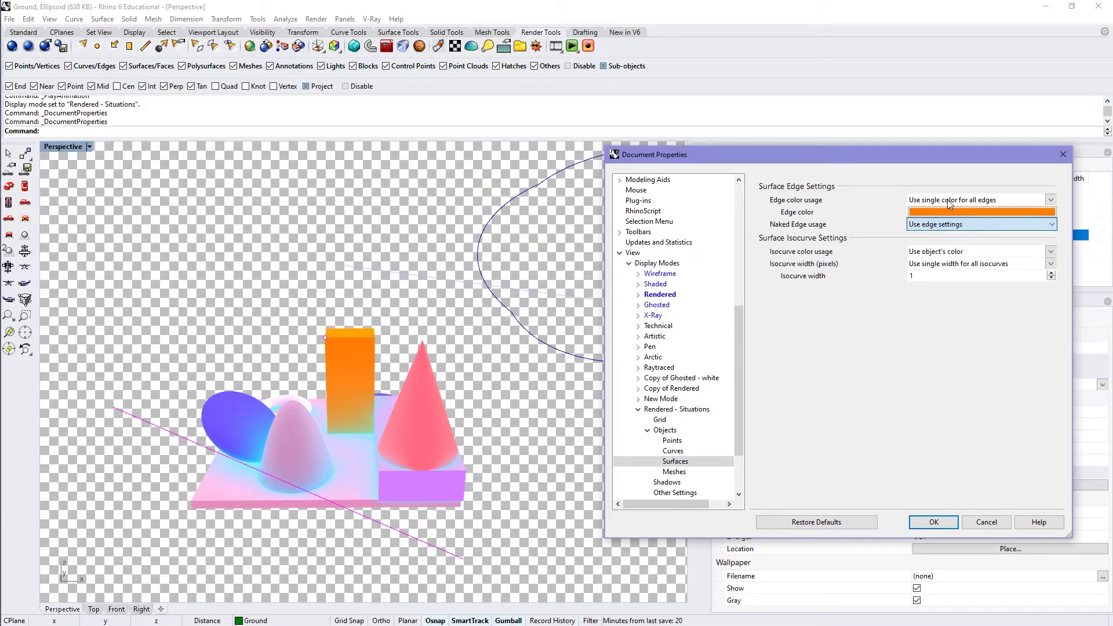
{"action": "left_click", "coordinate": [951, 200]}
{"action": "left_click", "coordinate": [953, 212]}
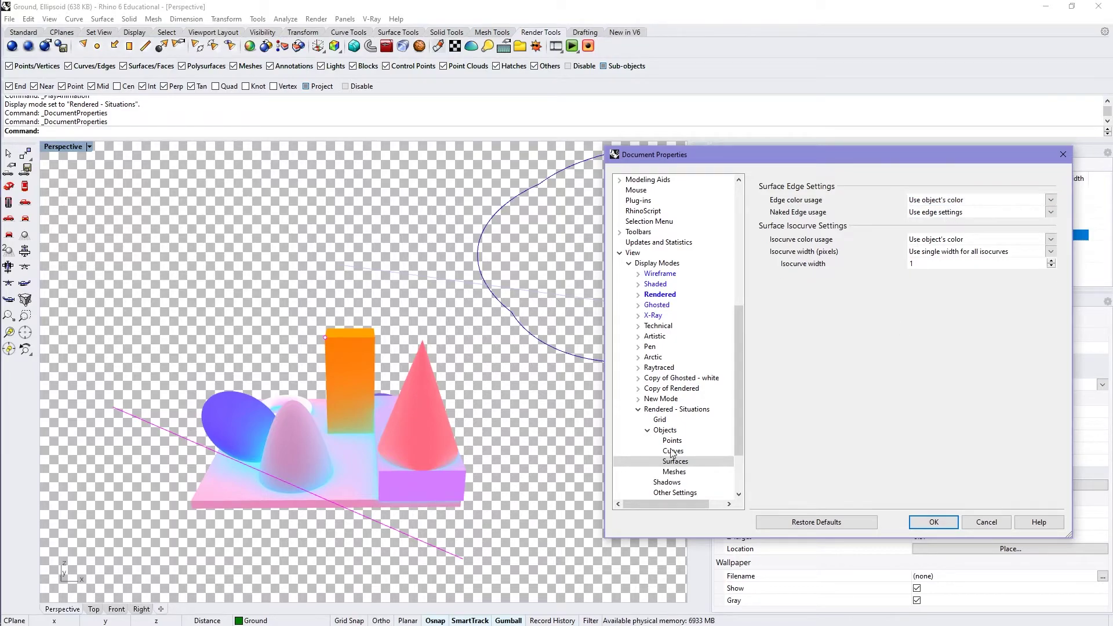
{"action": "scroll", "coordinate": [678, 440], "scroll_direction": "down", "scroll_amount": 3}
Try yellow and black shadow colours, settling on cyan.
{"action": "left_click", "coordinate": [667, 409]}
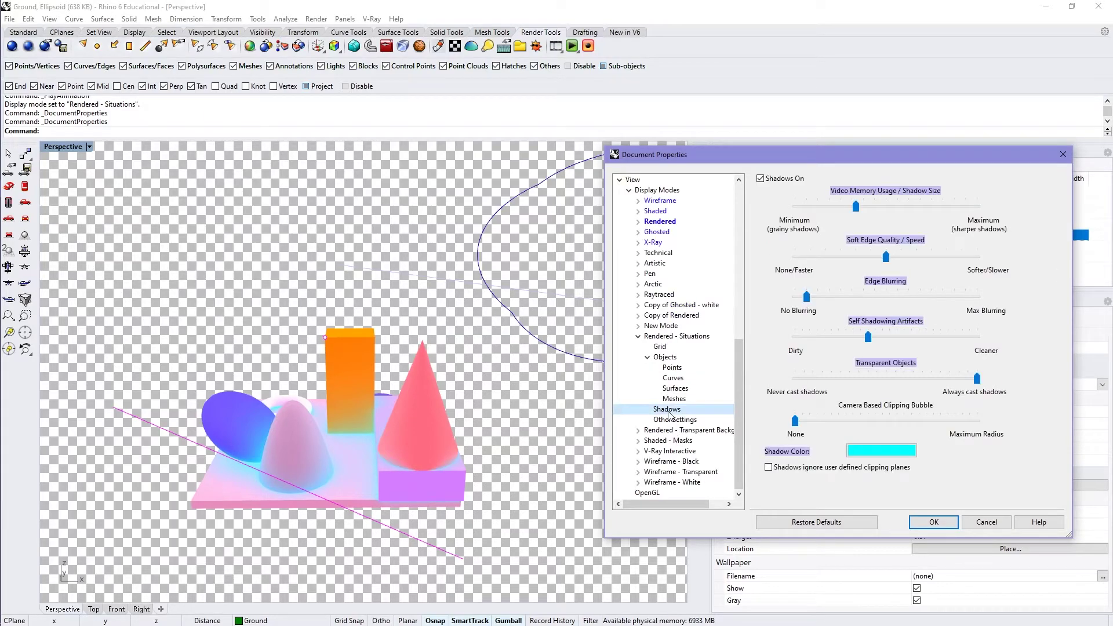
{"action": "left_click", "coordinate": [851, 455]}
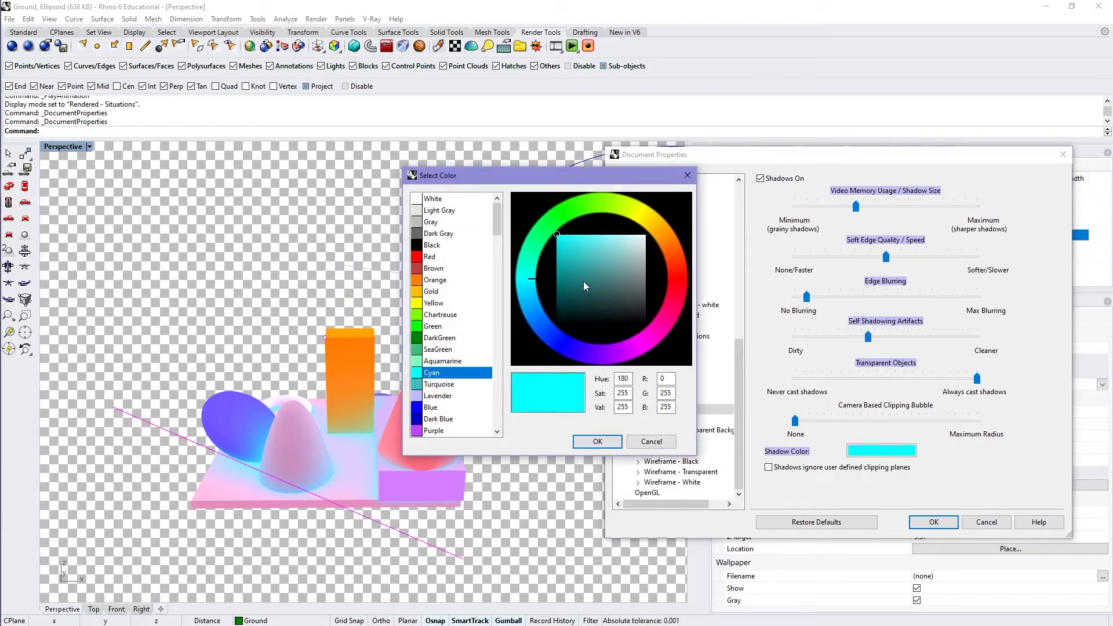
{"action": "left_click", "coordinate": [438, 305]}
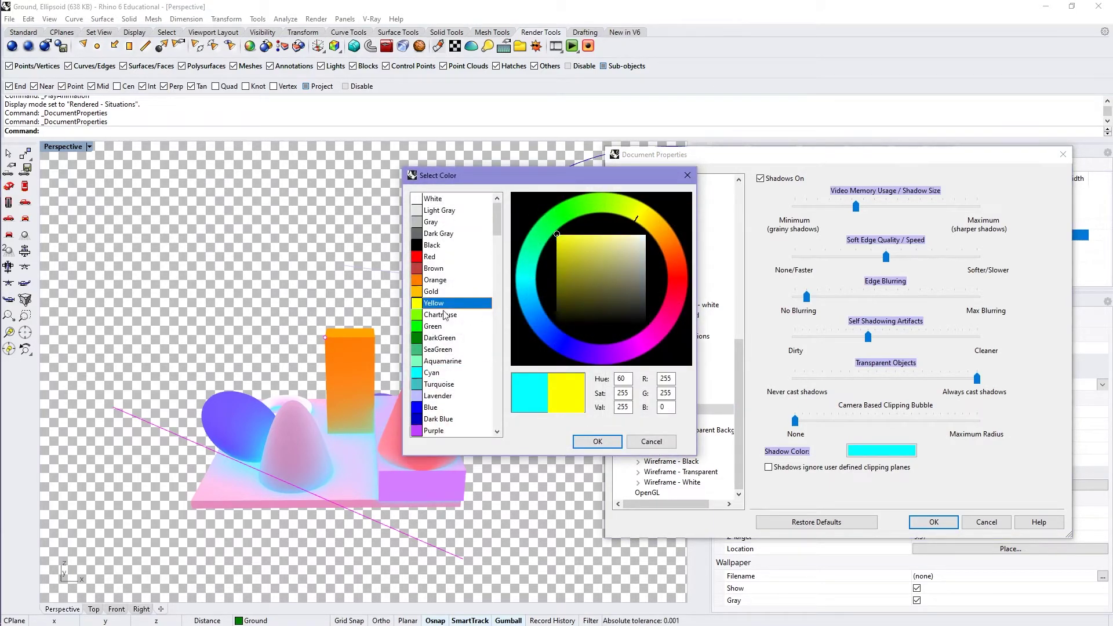
{"action": "left_click", "coordinate": [594, 439]}
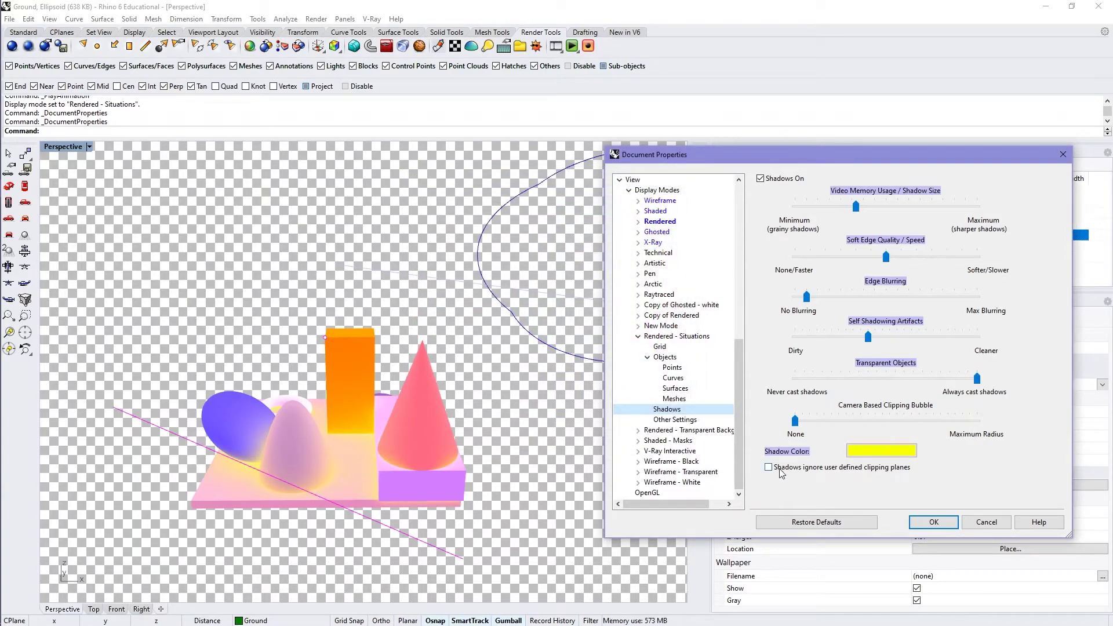
{"action": "left_click", "coordinate": [869, 452]}
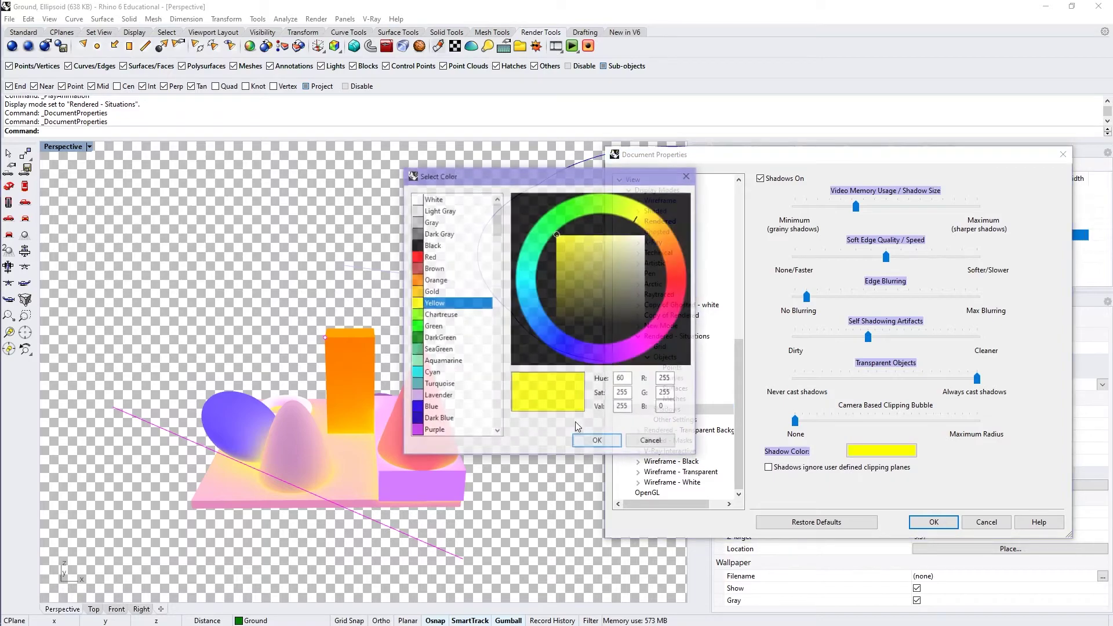
{"action": "left_click", "coordinate": [441, 245]}
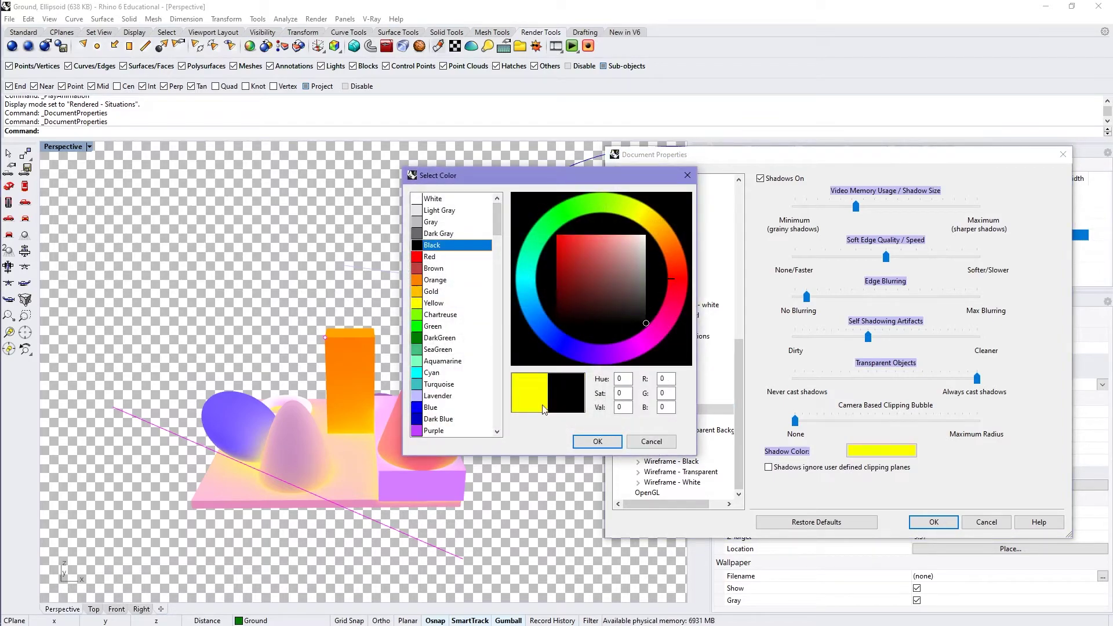
{"action": "left_click", "coordinate": [597, 441]}
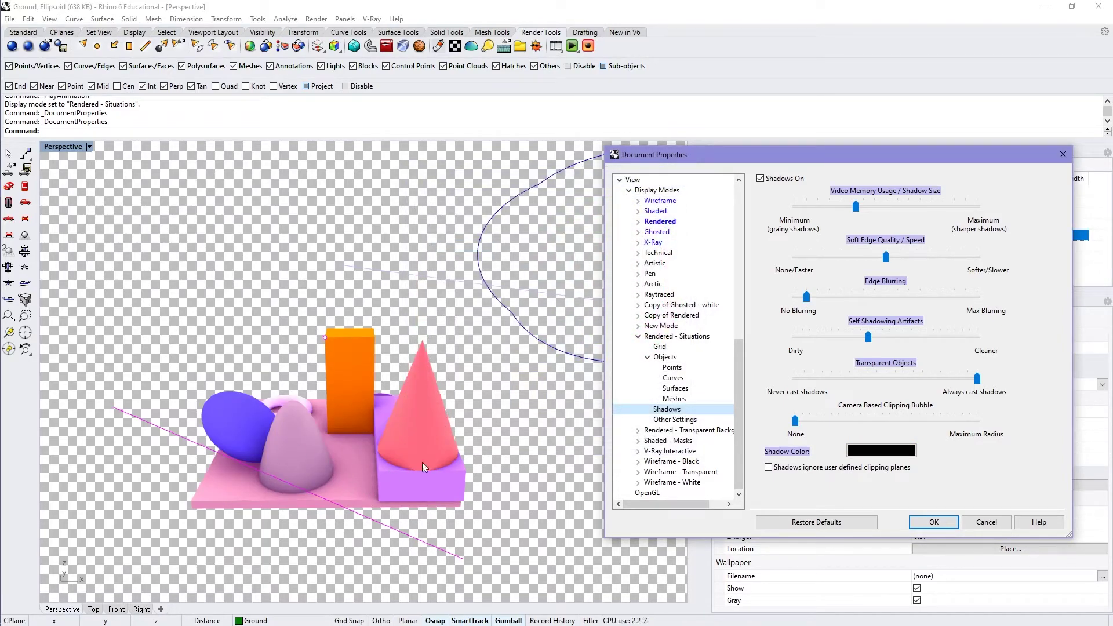
{"action": "left_click", "coordinate": [891, 452]}
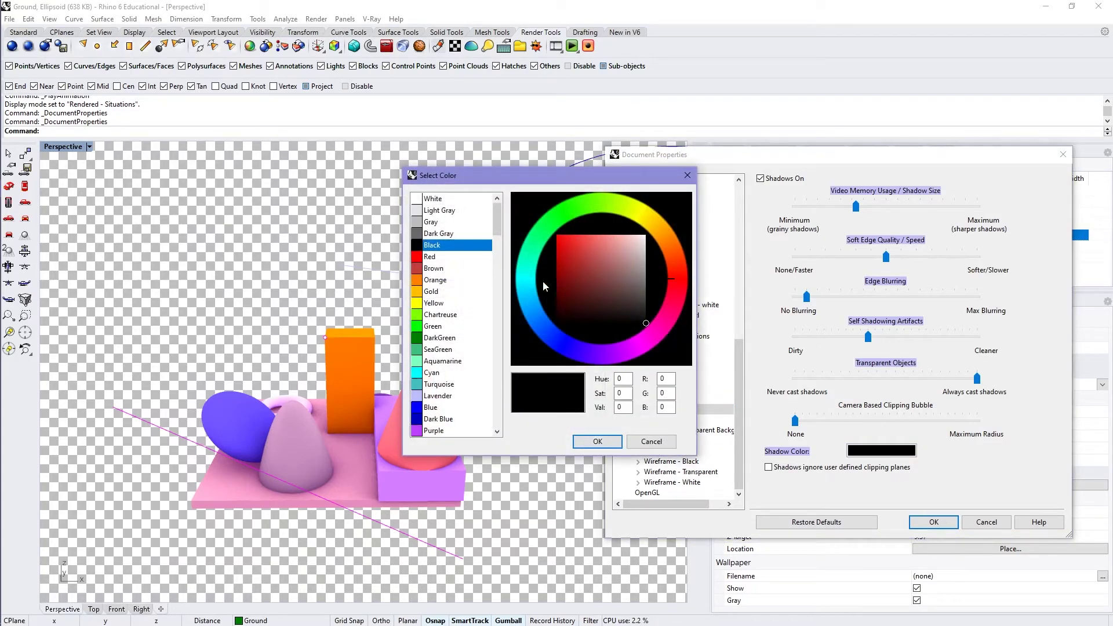
{"action": "left_click", "coordinate": [441, 372]}
{"action": "left_click", "coordinate": [598, 442]}
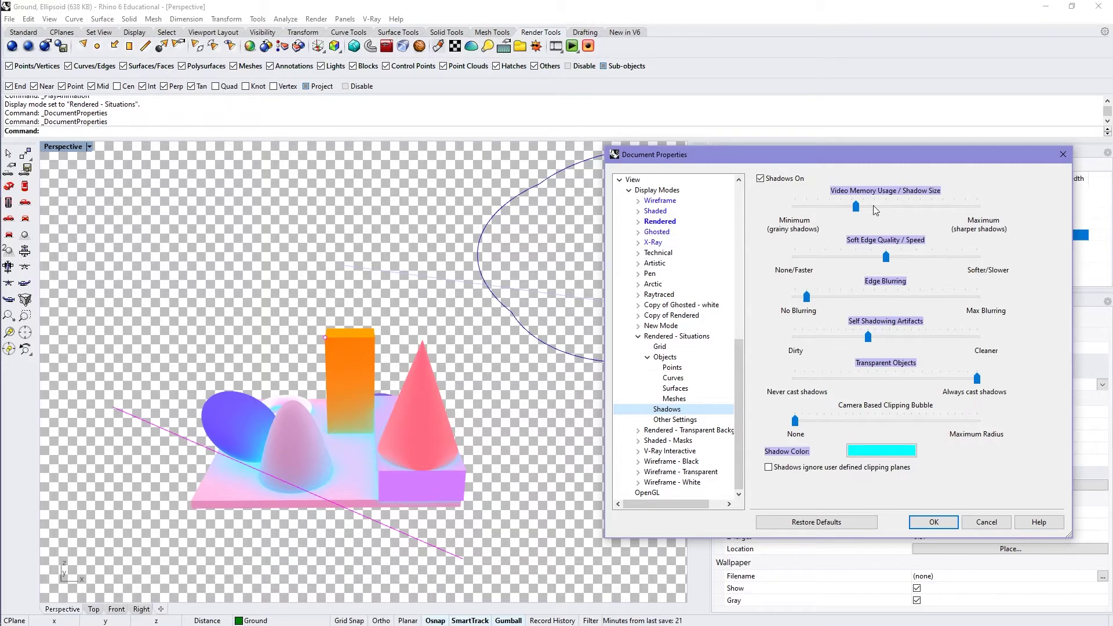
Adjust shadow edge blurring and soft edge quality, and set Clipping Bubble to None.
{"action": "left_click", "coordinate": [815, 297]}
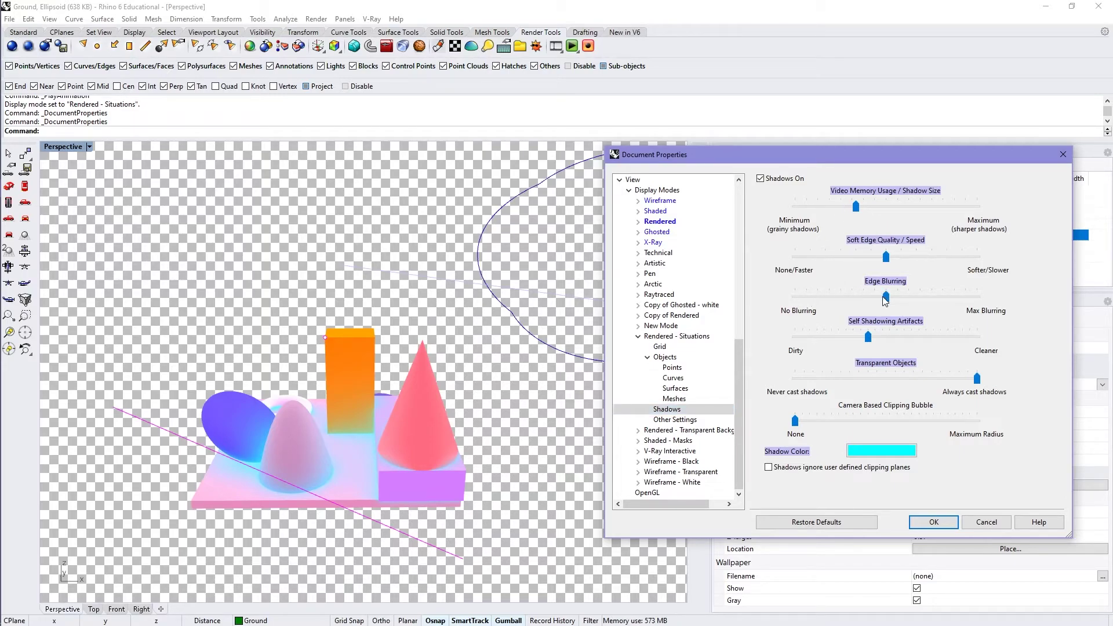
{"action": "left_click_drag", "start_coordinate": [885, 299], "coordinate": [821, 298]}
{"action": "left_click", "coordinate": [928, 257]}
{"action": "left_click", "coordinate": [824, 258]}
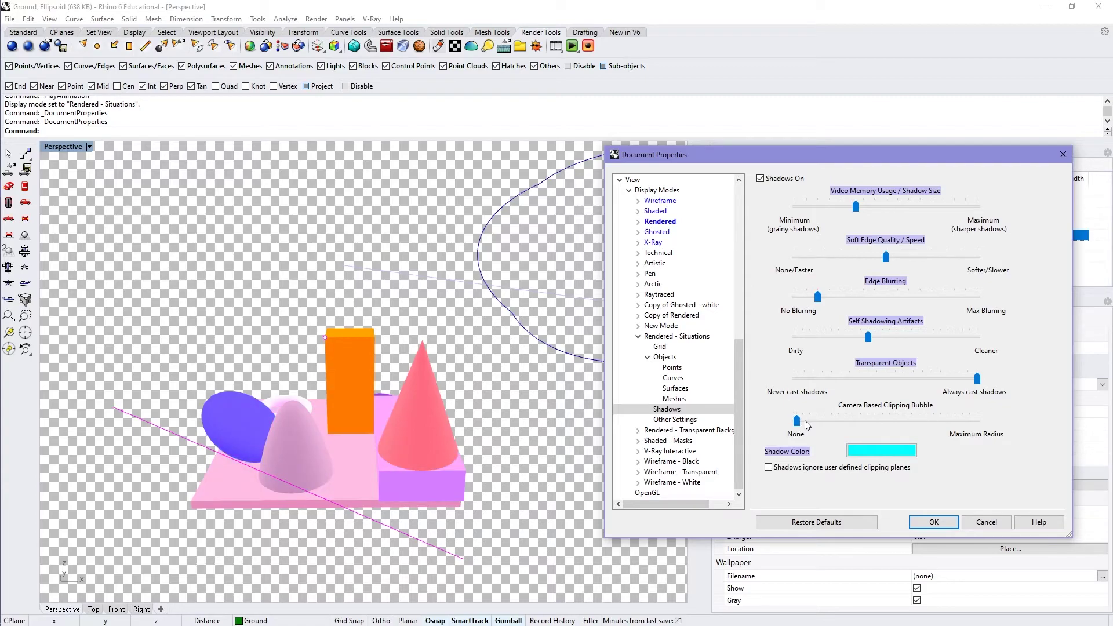
{"action": "mouse_move", "coordinate": [854, 420]}
{"action": "left_mouse_down"}
{"action": "mouse_move", "coordinate": [783, 422]}
{"action": "mouse_move", "coordinate": [798, 424]}
{"action": "left_mouse_up"}
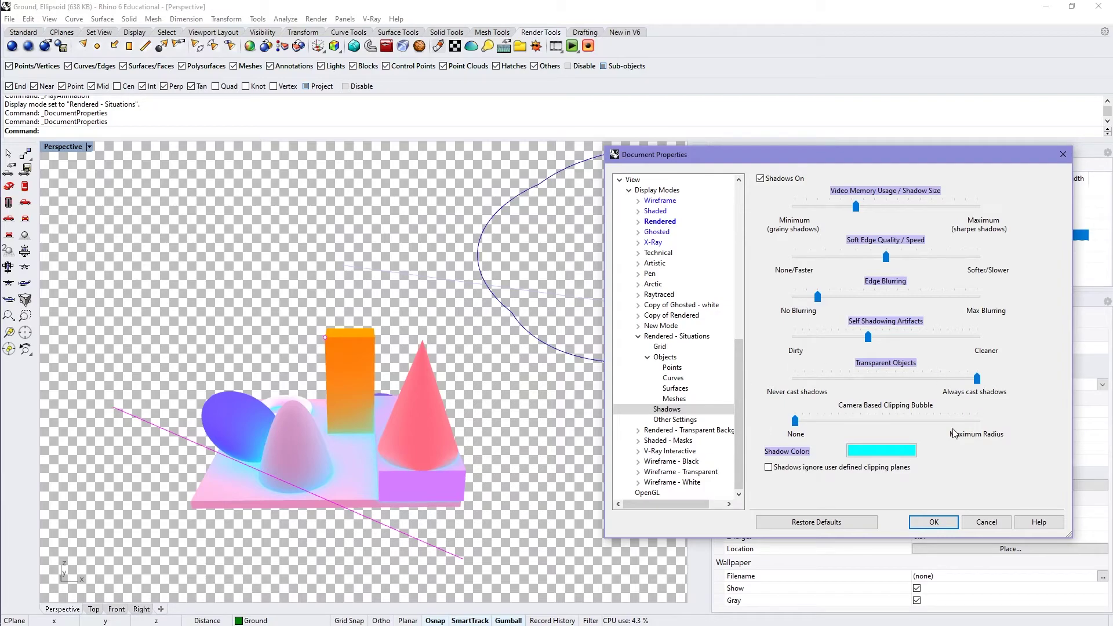
{"action": "left_click", "coordinate": [681, 420]}
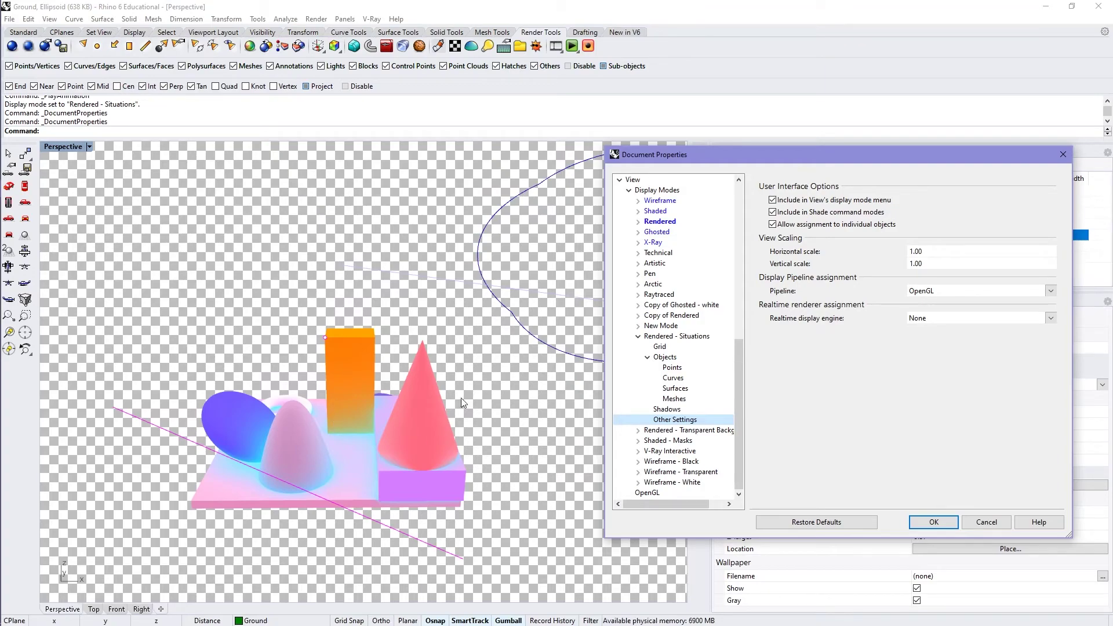
Close Document Properties and switch Perspective to Rendered, then to Rendered - Situations.
{"action": "left_click", "coordinate": [669, 338]}
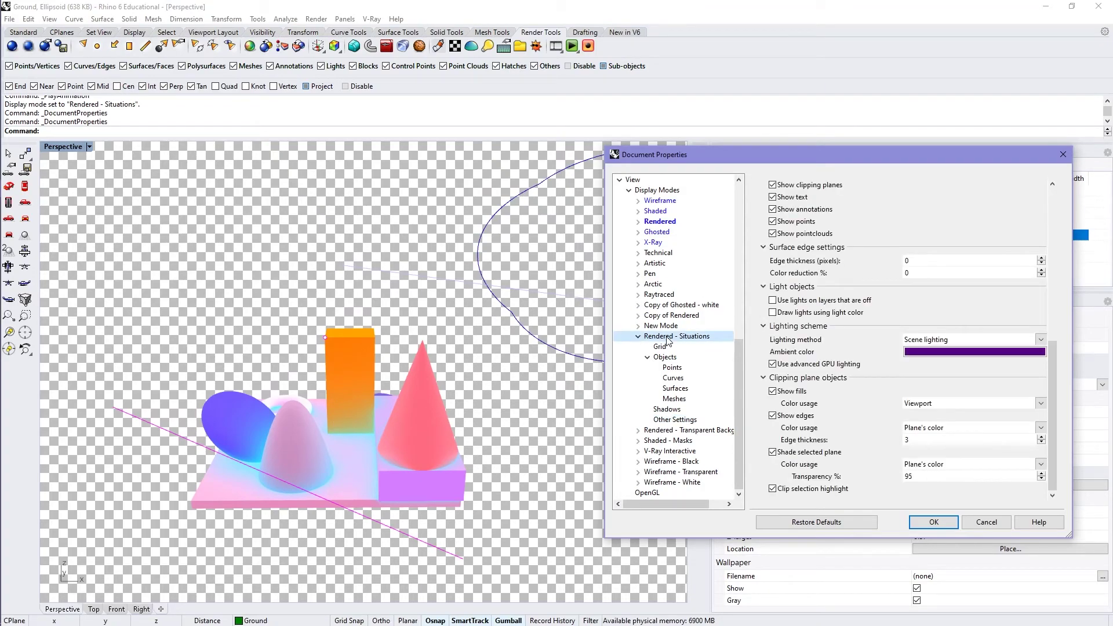
{"action": "left_click", "coordinate": [933, 522]}
{"action": "left_click", "coordinate": [90, 147]}
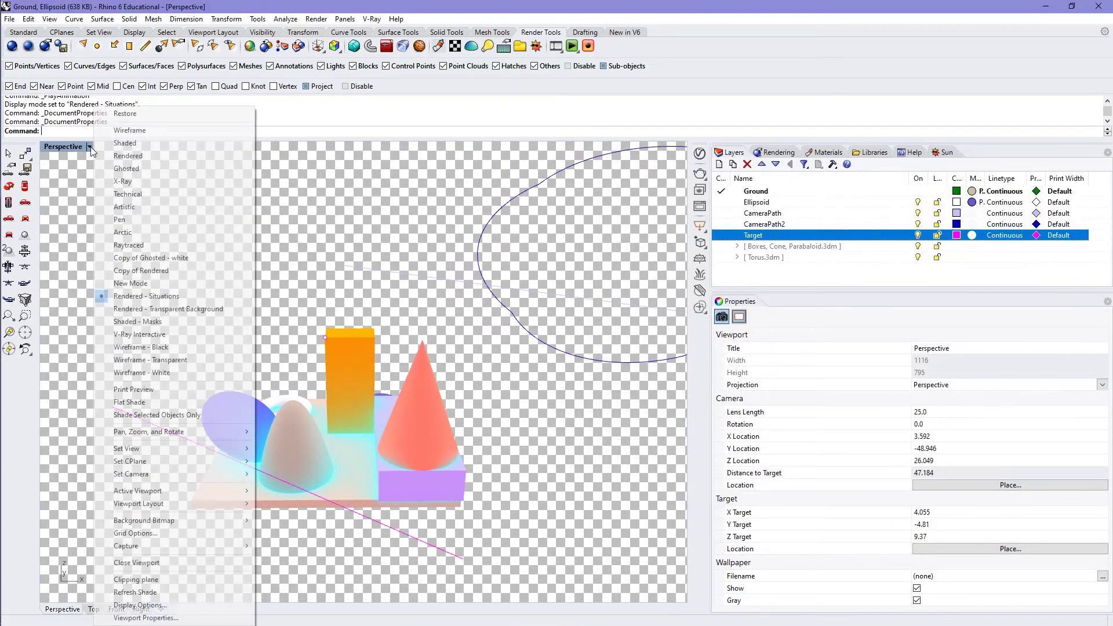
{"action": "left_click", "coordinate": [118, 157]}
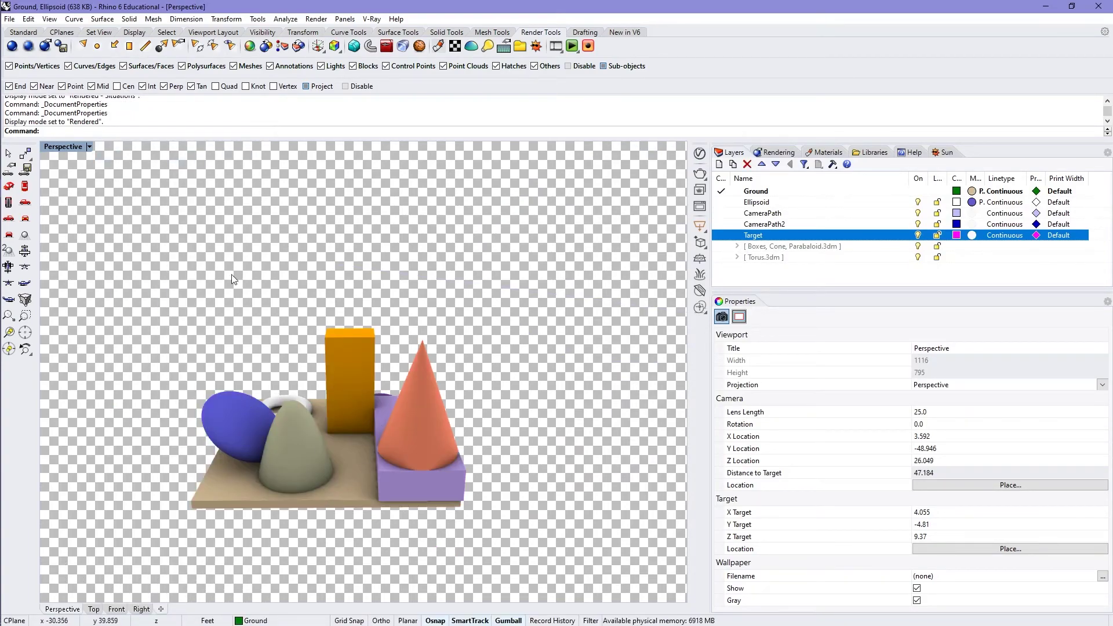
{"action": "left_click", "coordinate": [90, 146]}
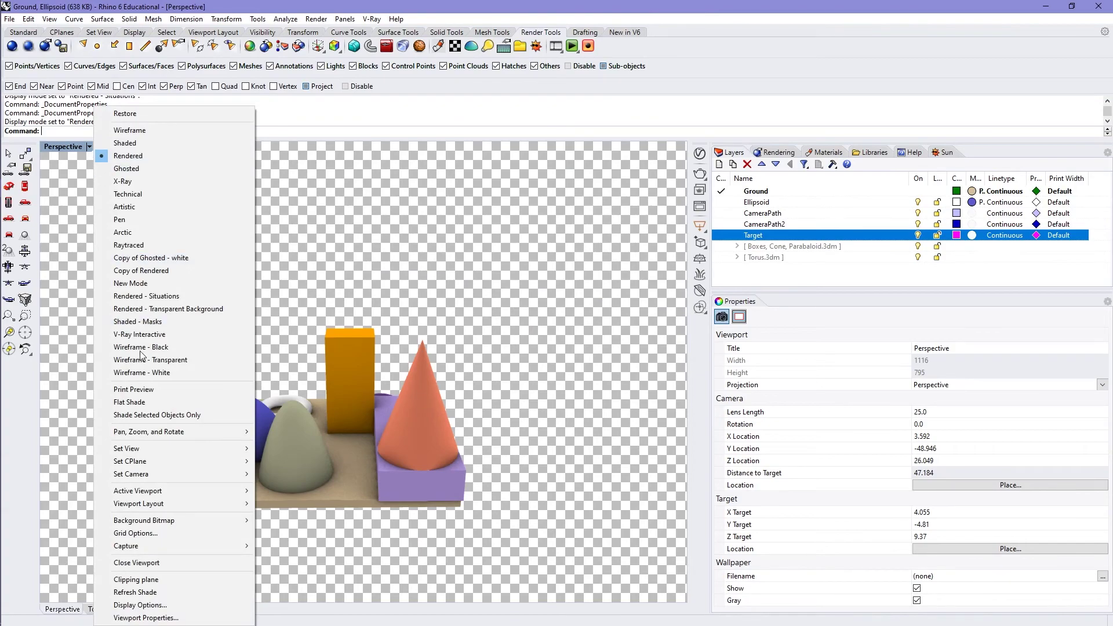
{"action": "left_click", "coordinate": [152, 294]}
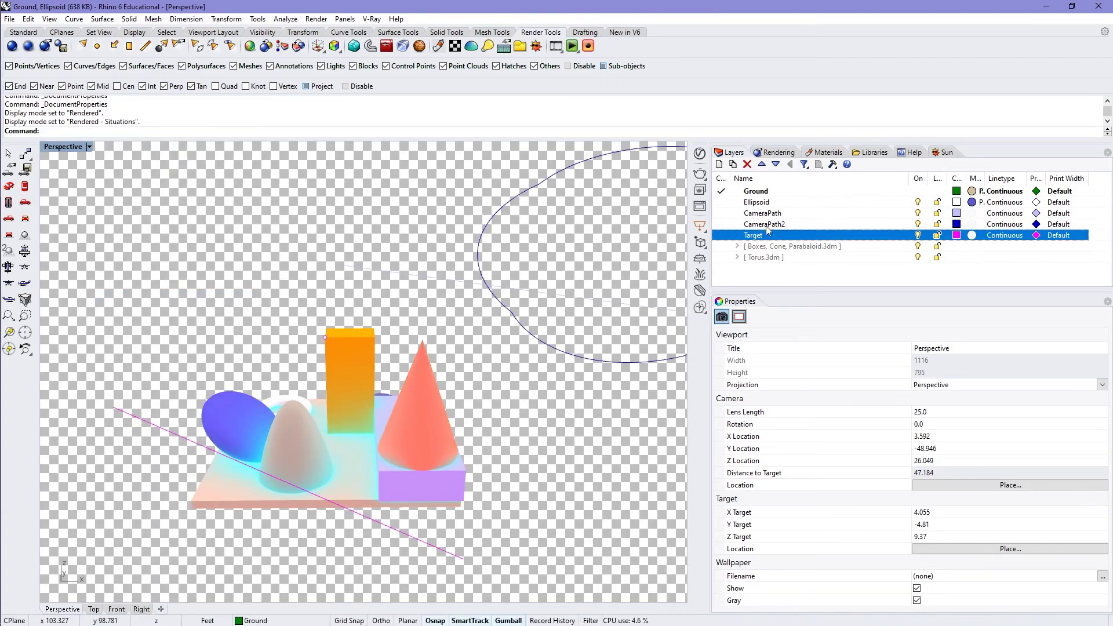
Start Record Animation and set its target folder to AnimTutorial instead of Frames.
{"action": "left_click", "coordinate": [588, 47]}
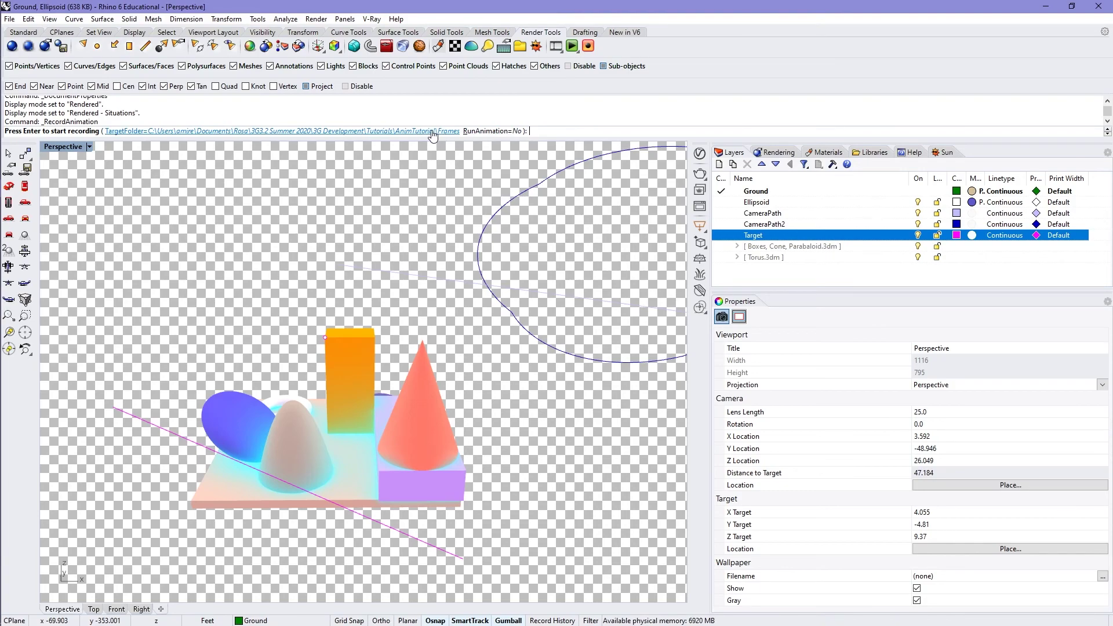
{"action": "left_click", "coordinate": [436, 132]}
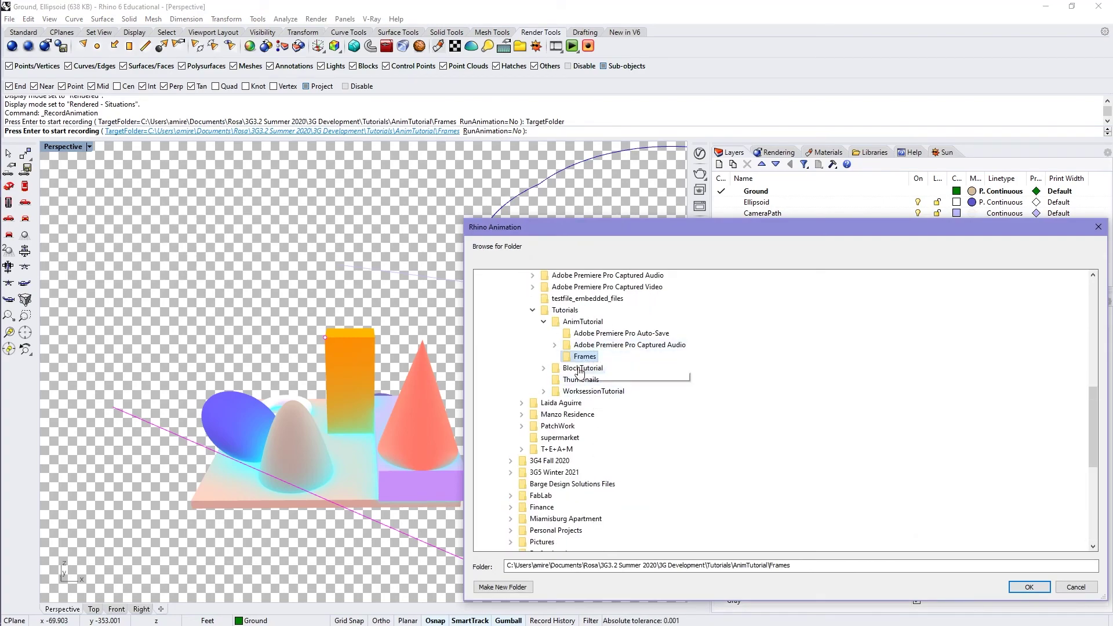
{"action": "left_click", "coordinate": [583, 323]}
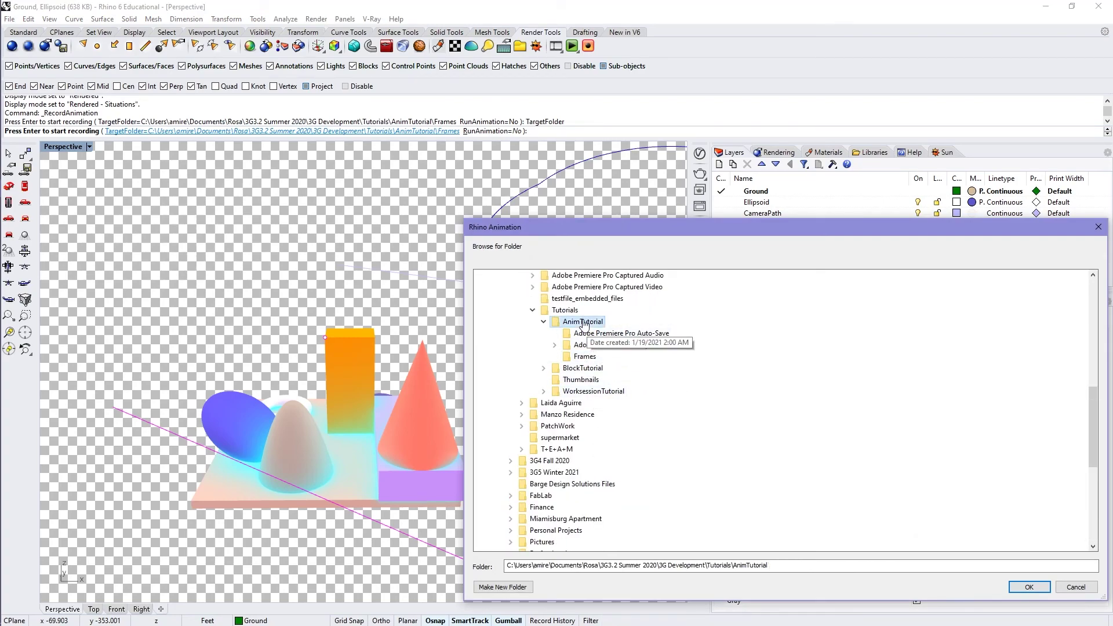
{"action": "left_click", "coordinate": [1029, 588]}
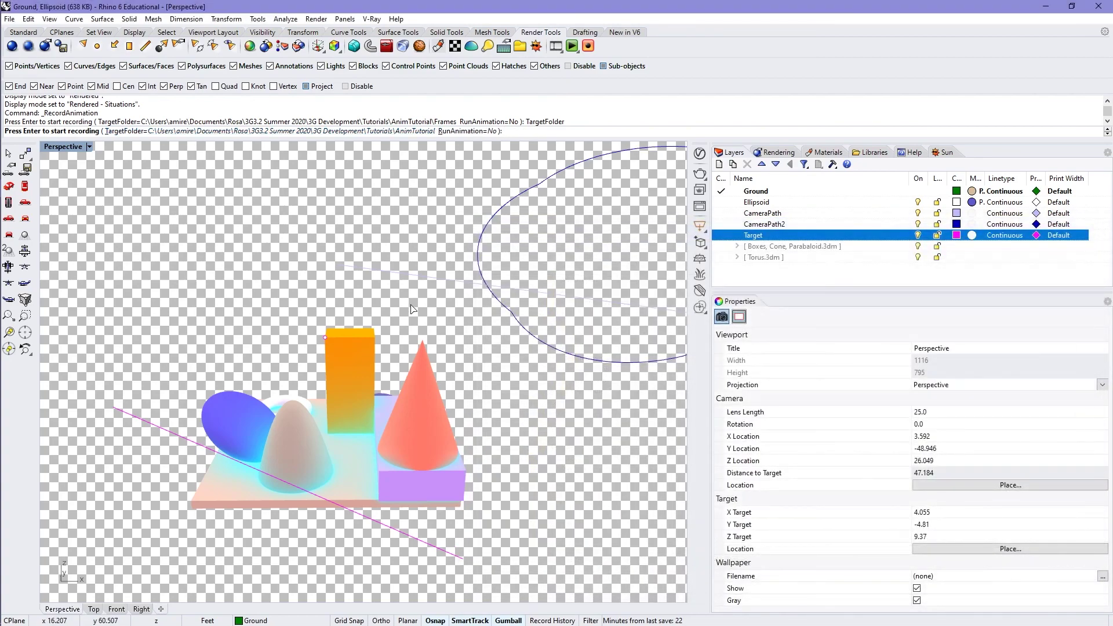